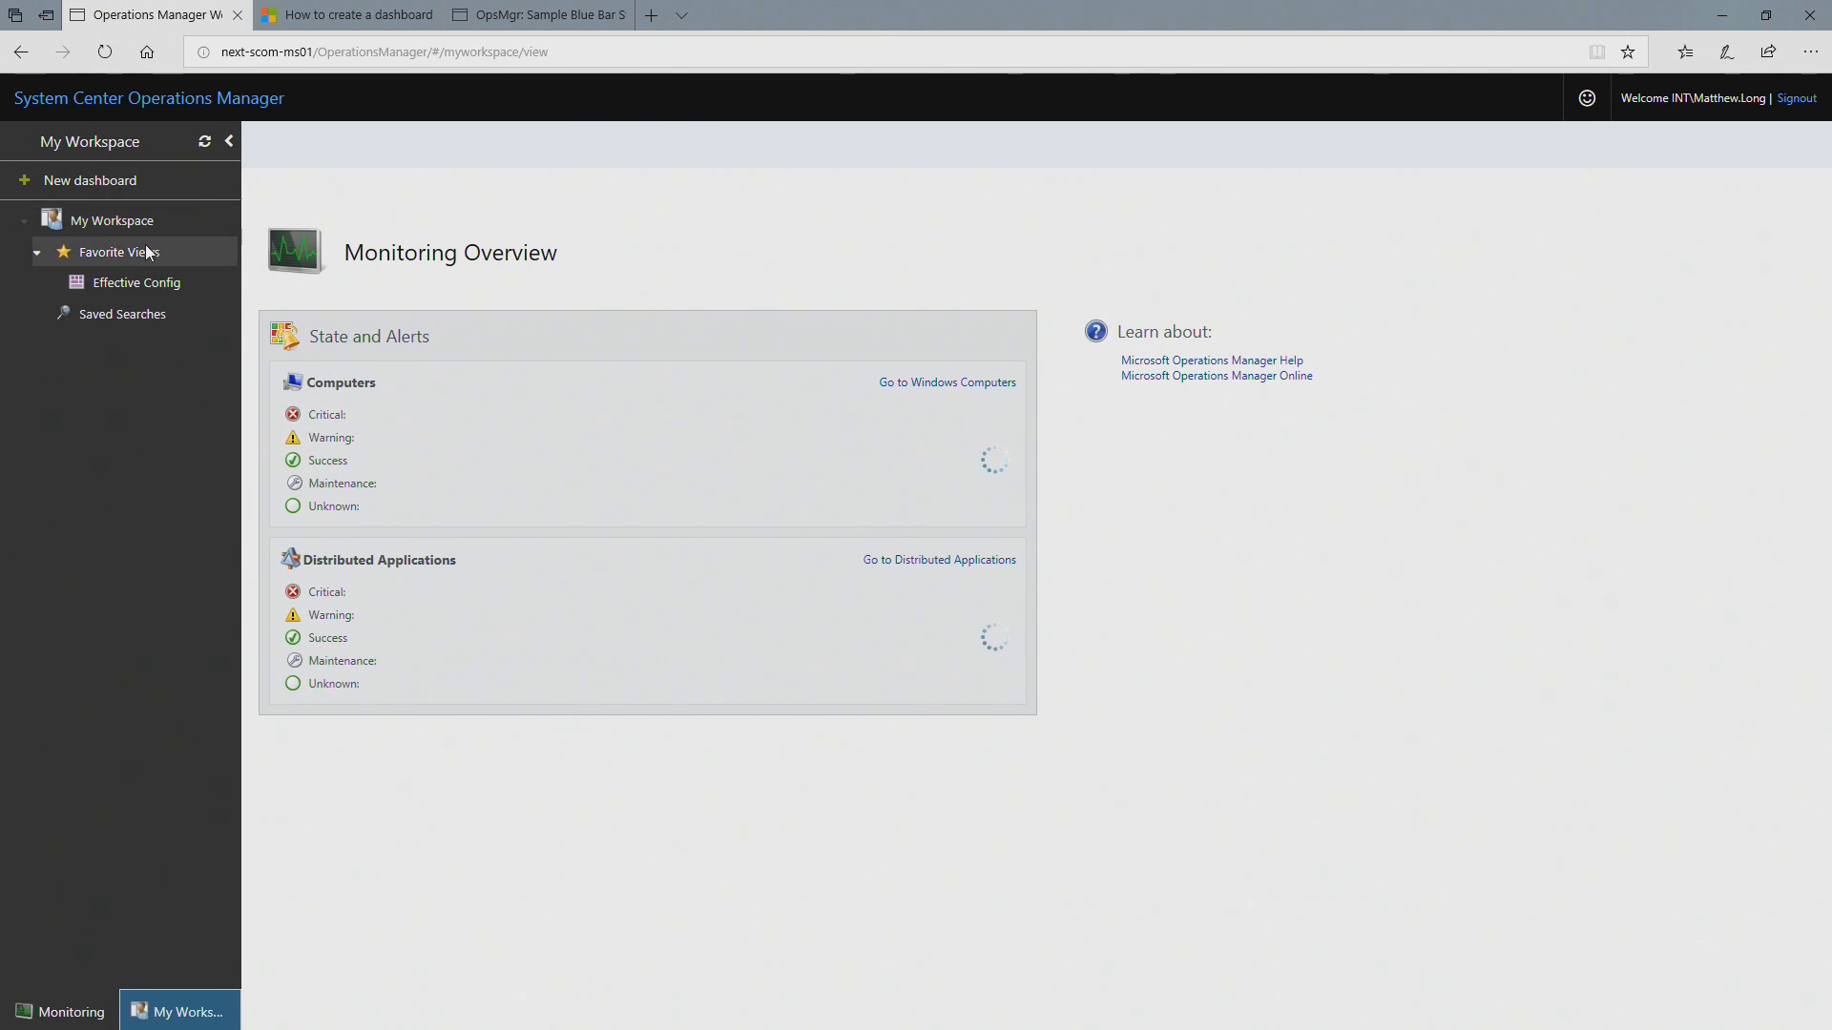
# Step: Create a dashboard named Demo in Favorite Views and open it
pyautogui.click(115, 185)
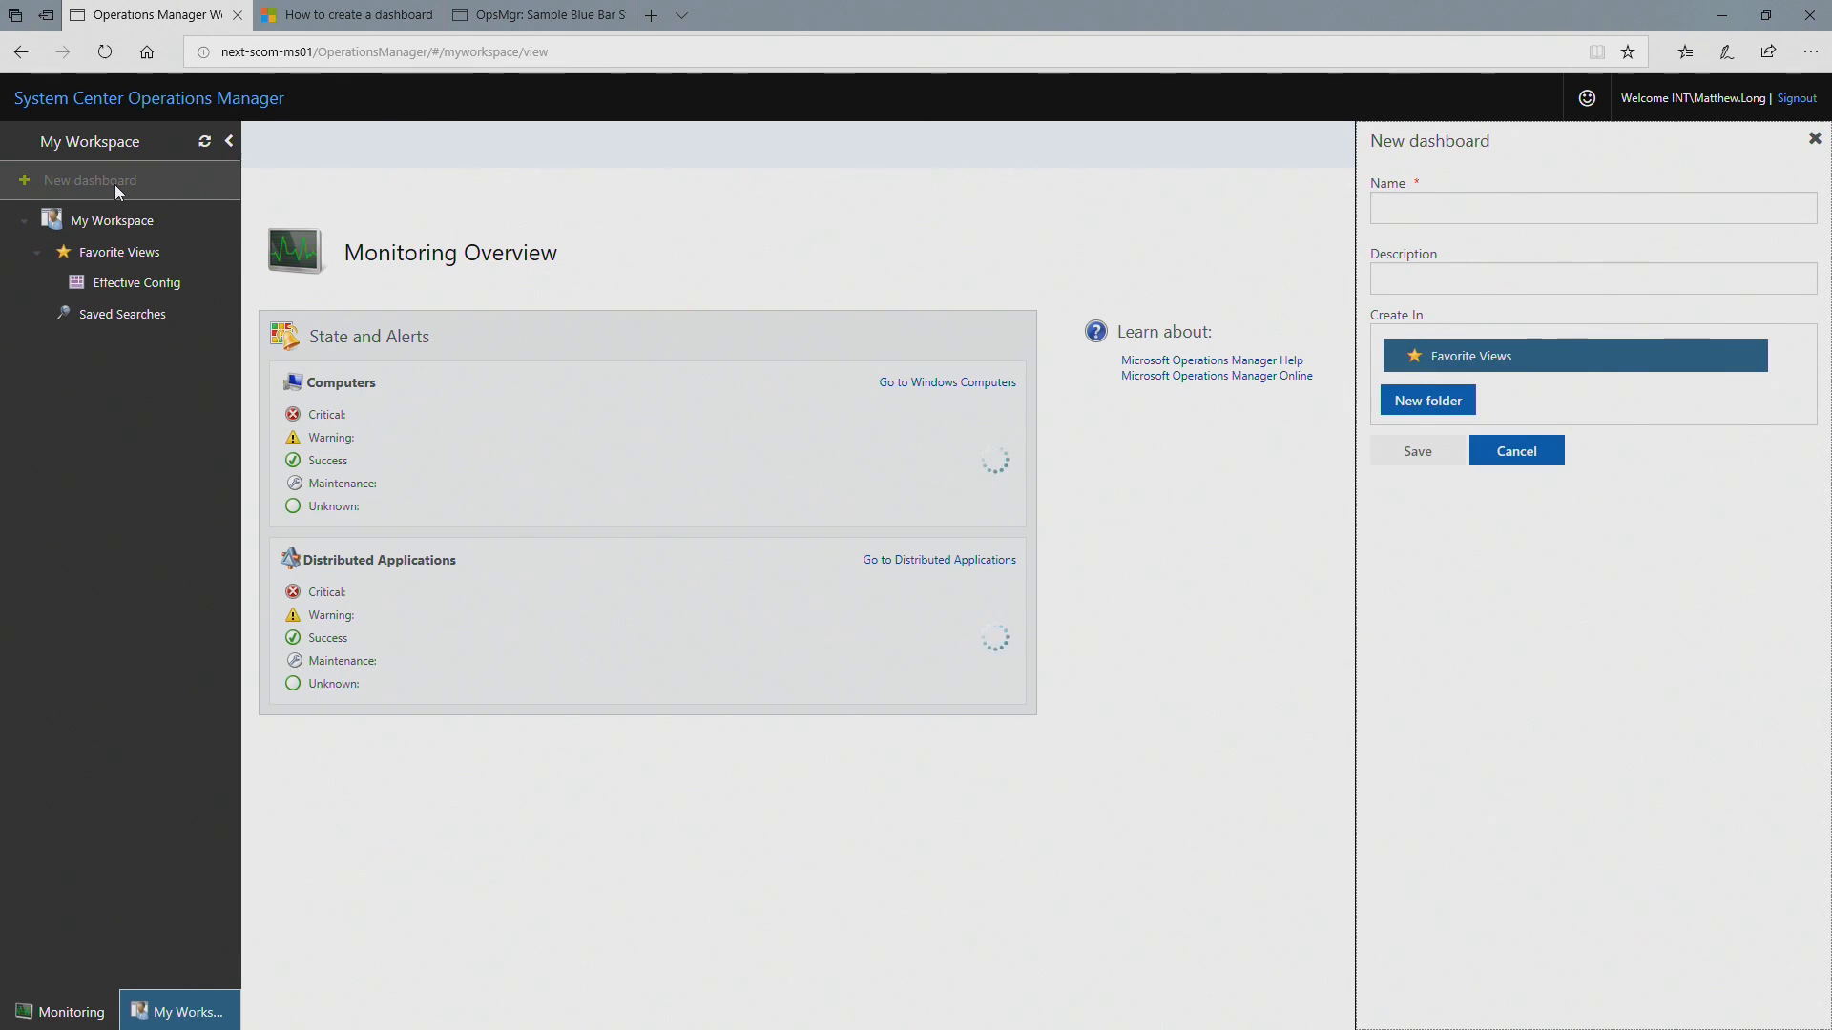
pyautogui.click(1470, 211)
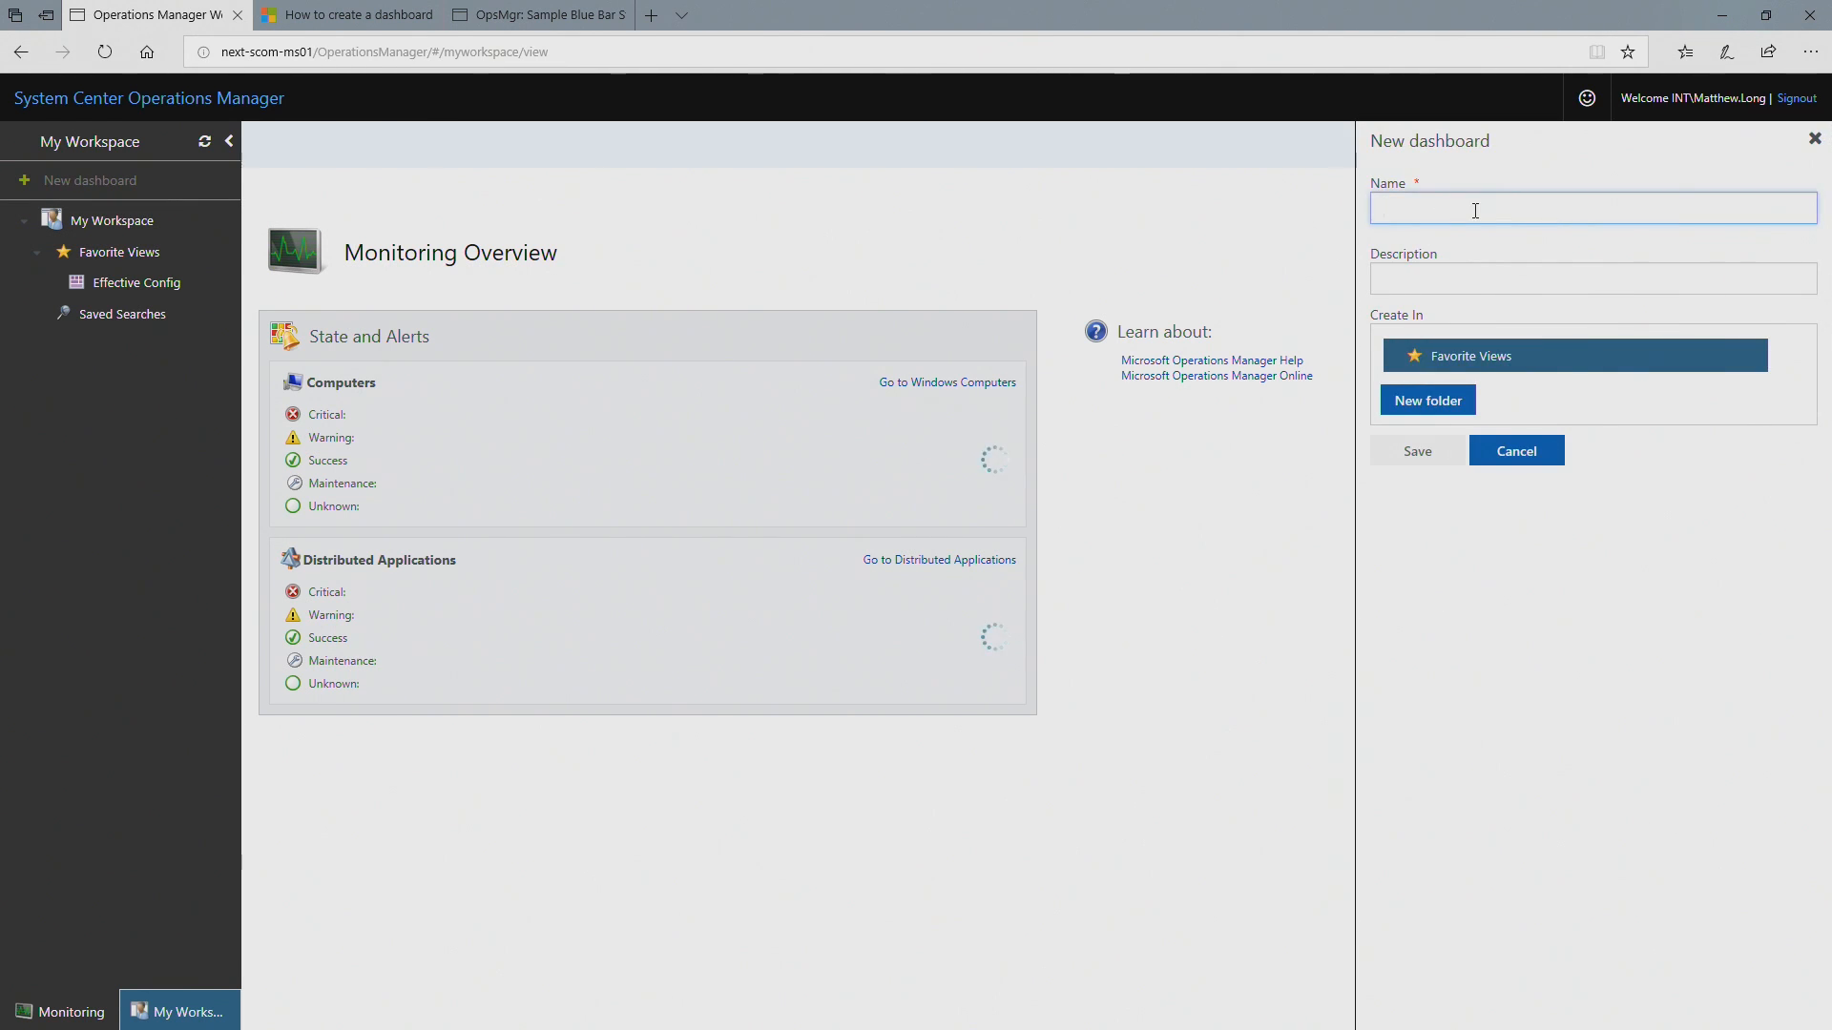
pyautogui.write('Demo')
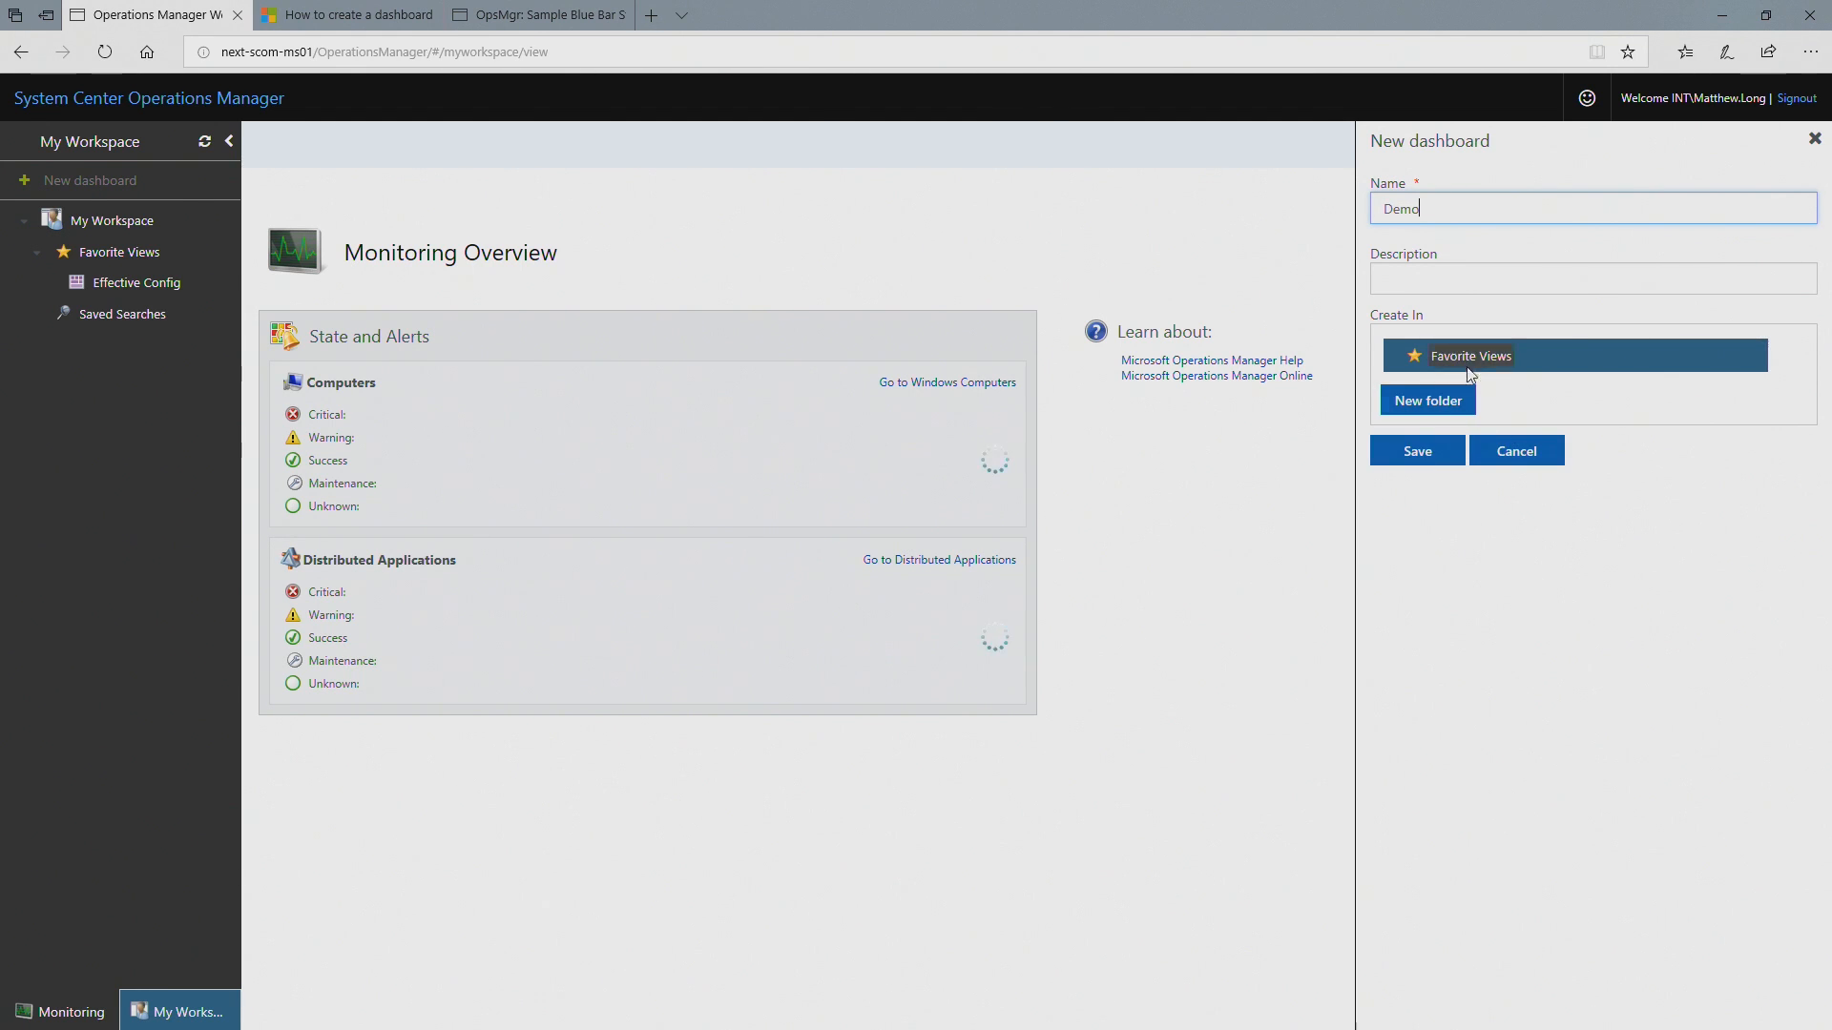
pyautogui.click(1436, 445)
pyautogui.click(159, 295)
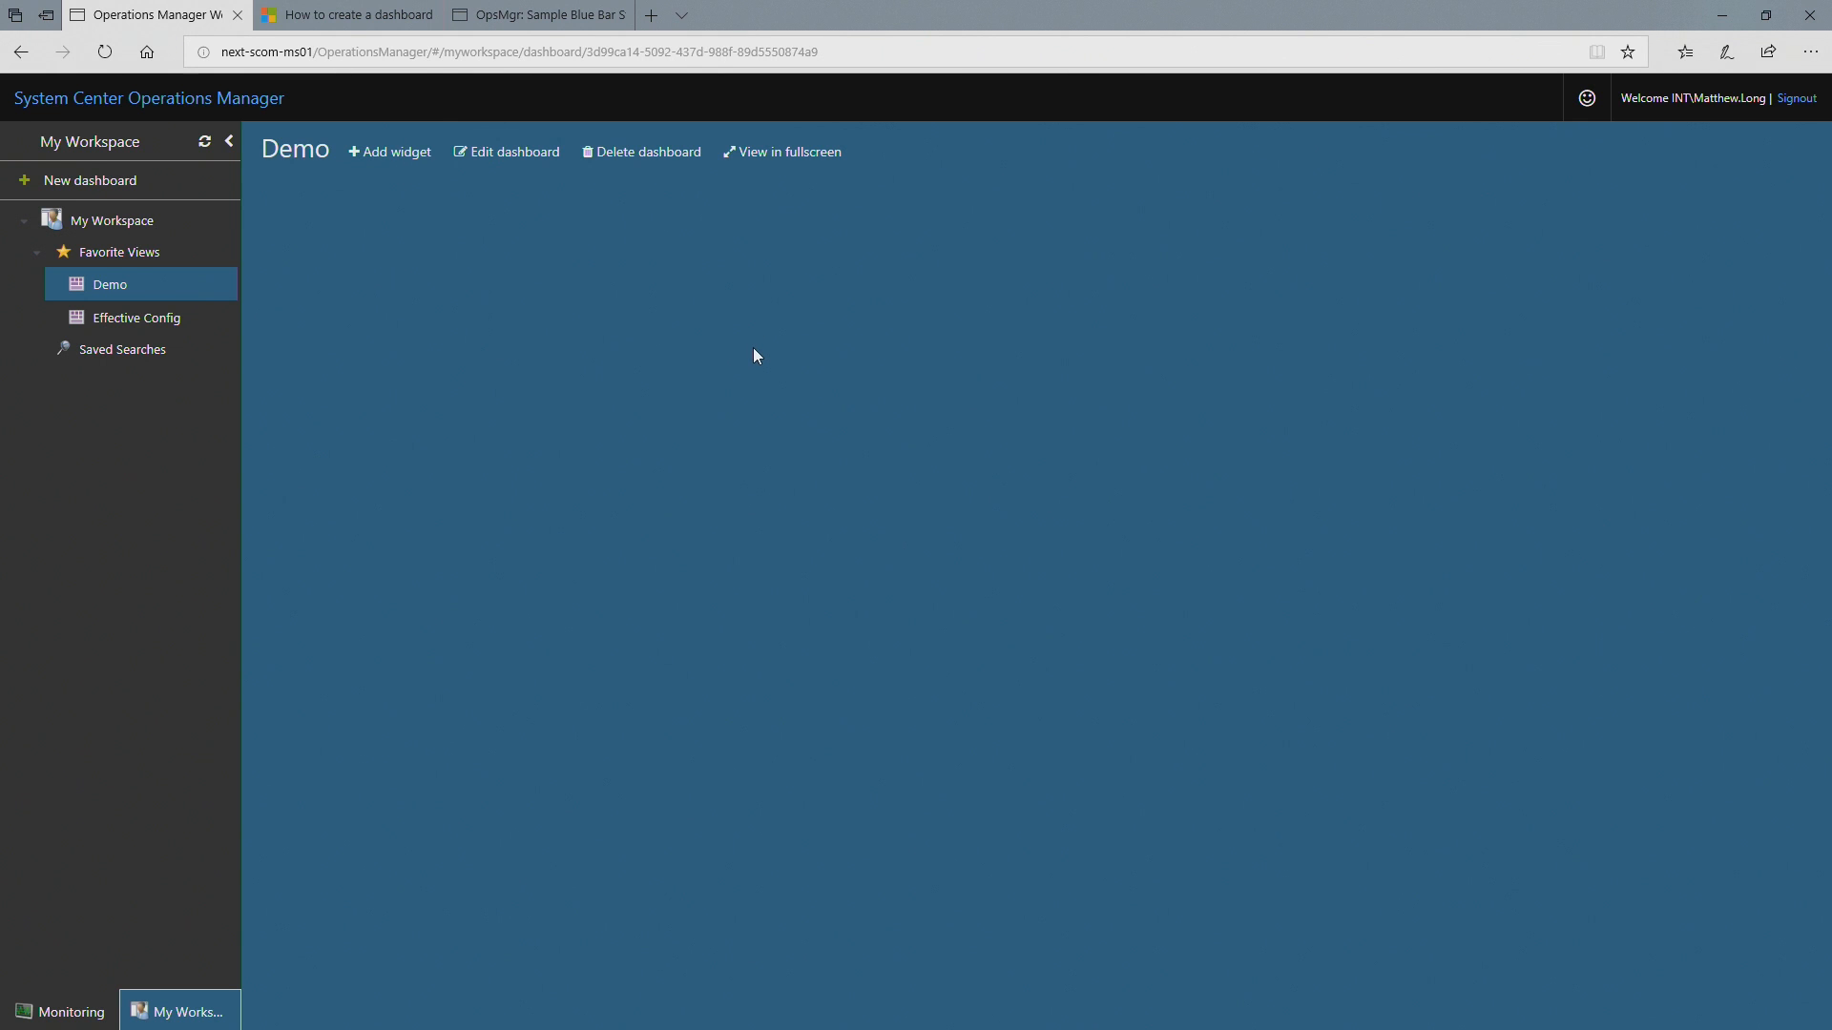
# Step: Start adding a PowerShell widget to the Demo dashboard
pyautogui.click(393, 154)
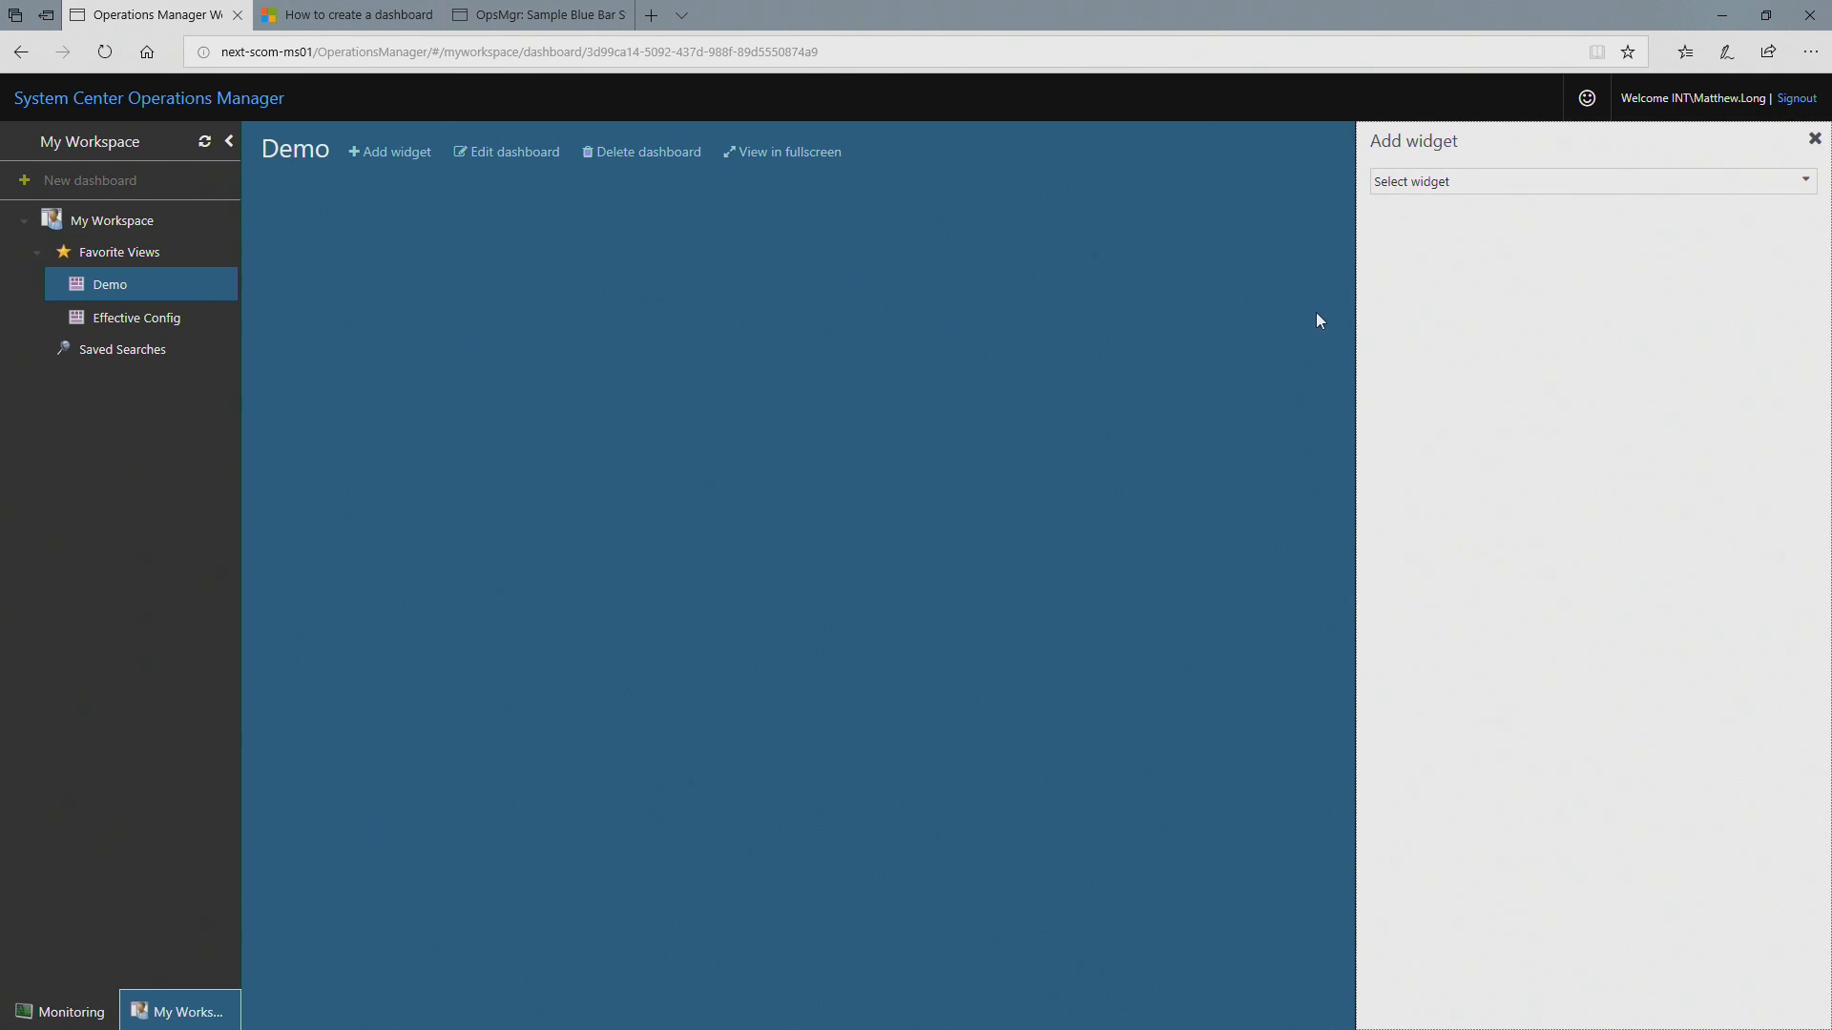
pyautogui.click(1474, 183)
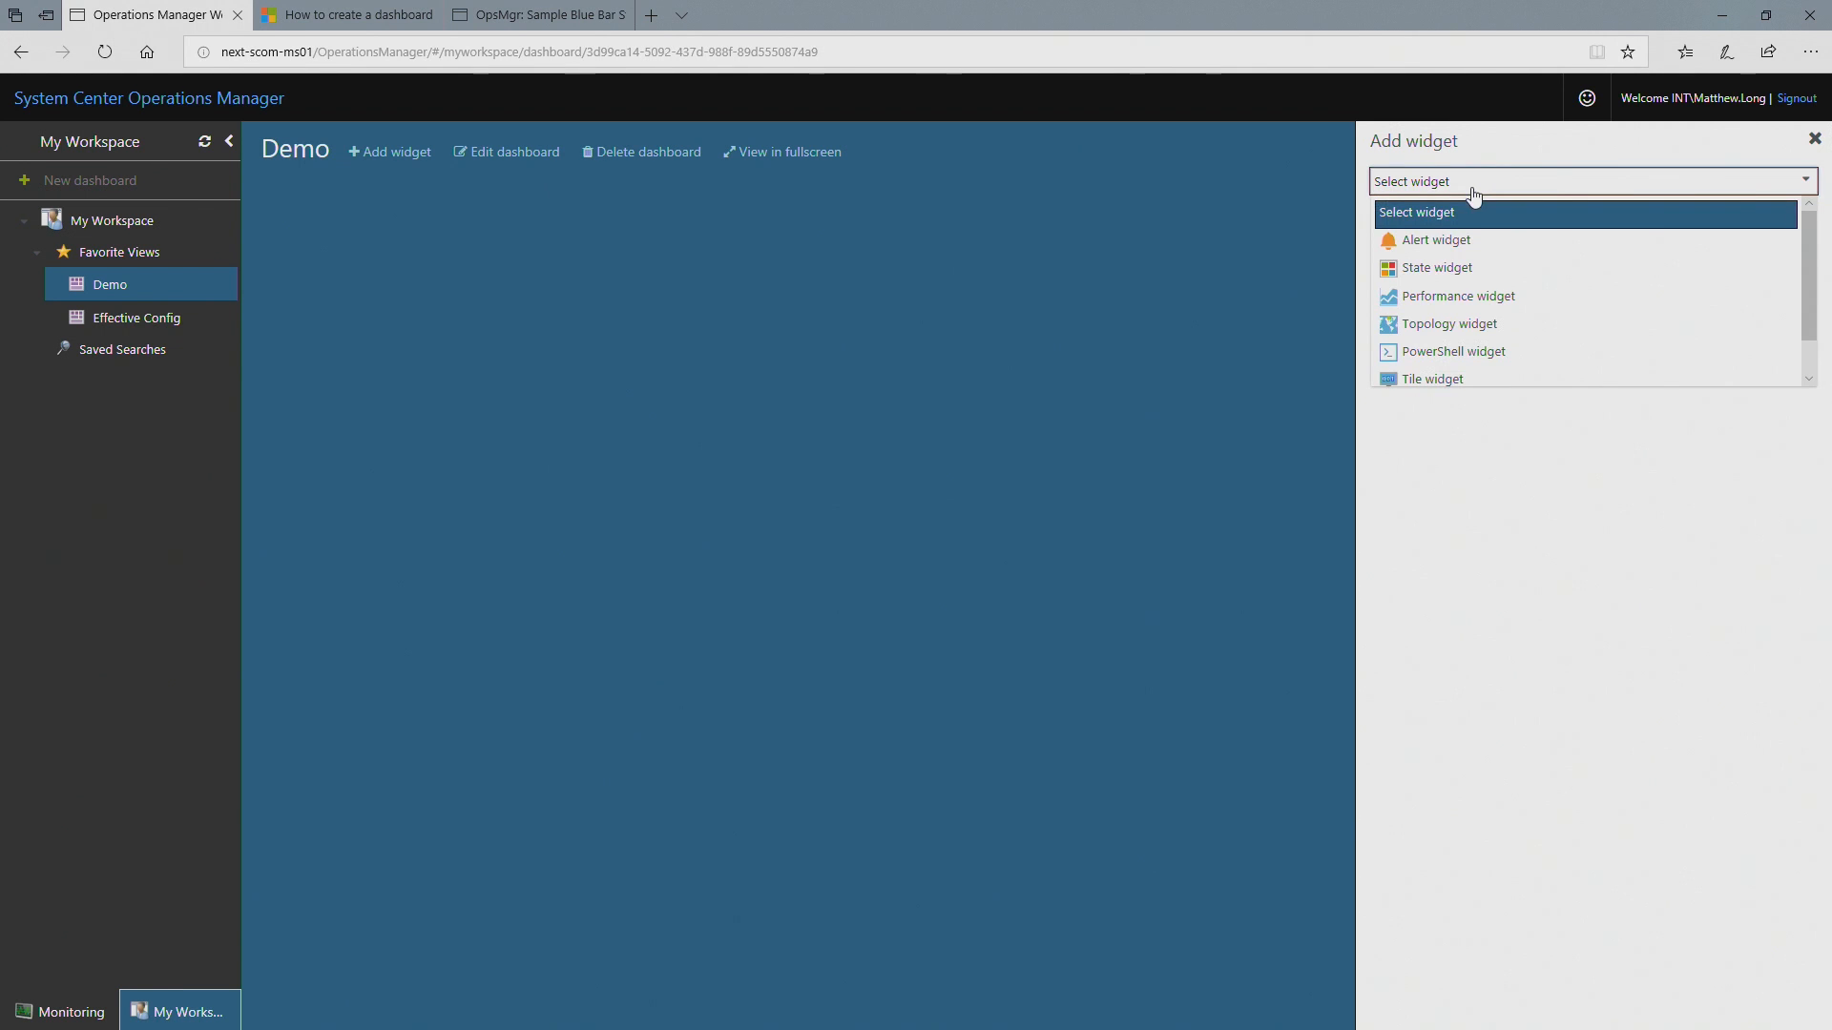
pyautogui.click(1505, 360)
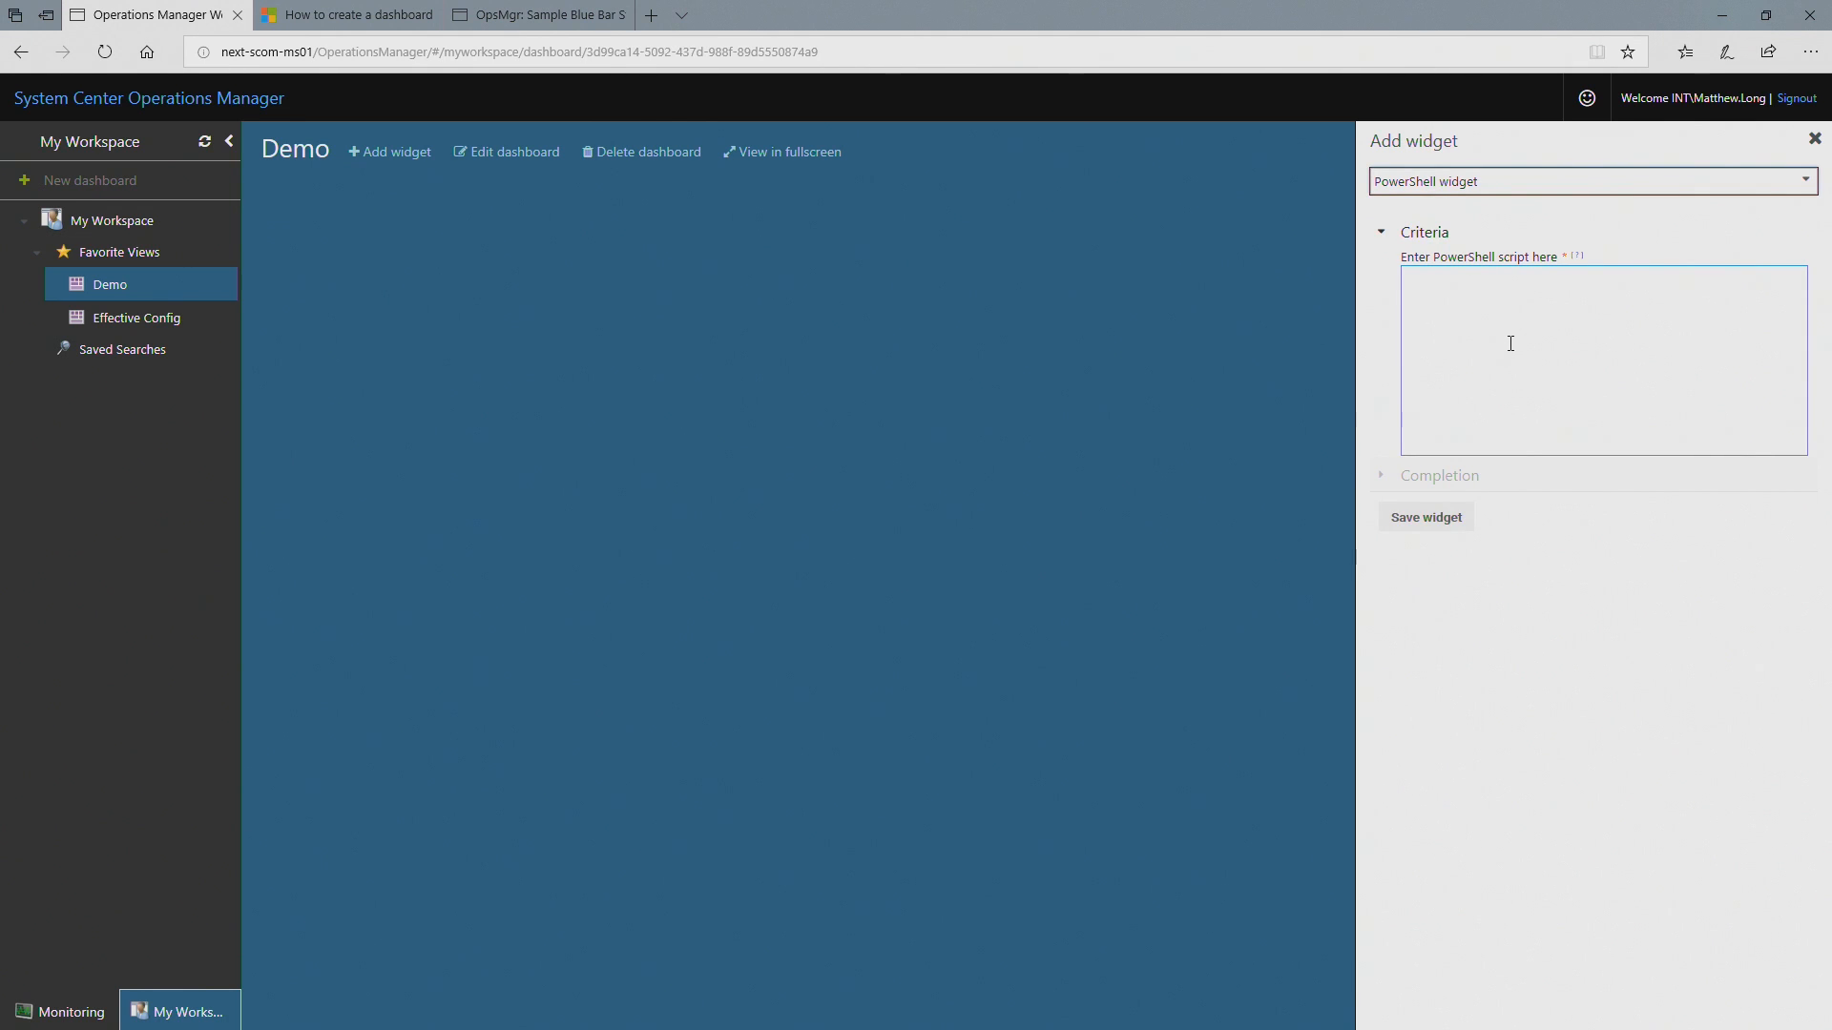
# Step: Find the sample Windows Computer script in the Microsoft Docs article on creating a dashboard with the PowerShell widget
pyautogui.click(369, 14)
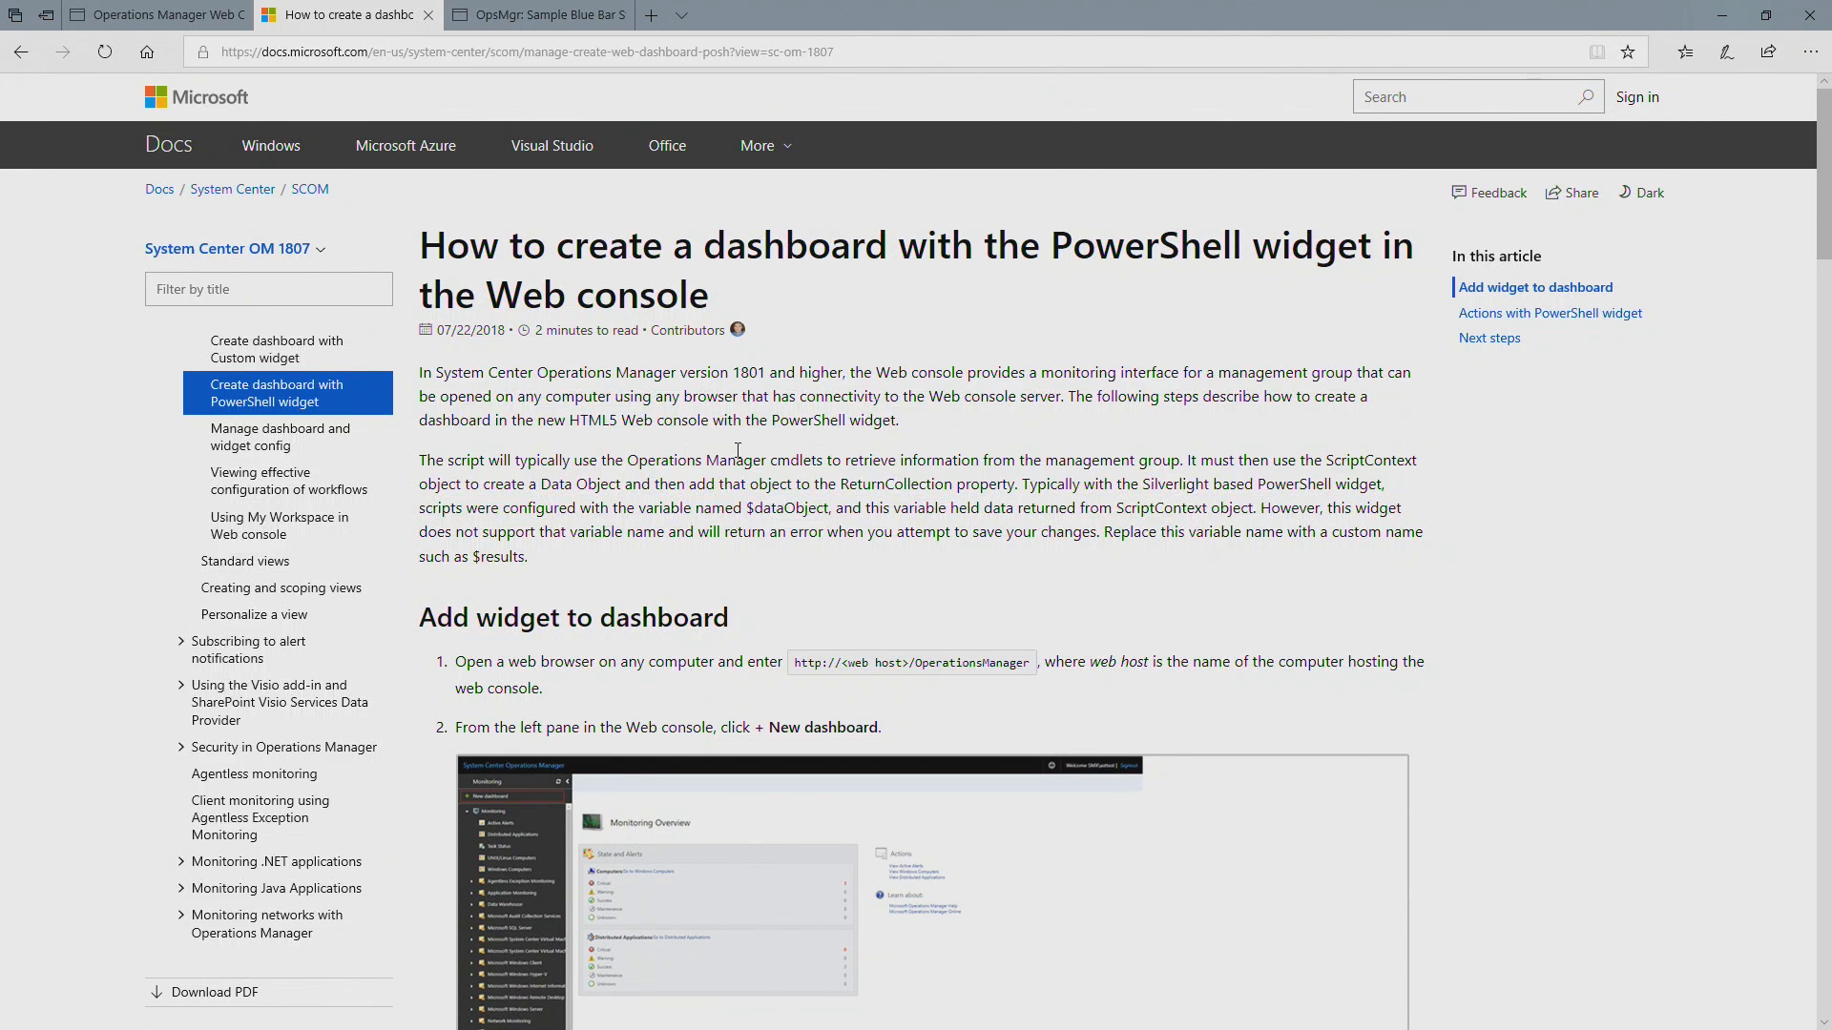
pyautogui.scroll(-5, 807, 439)
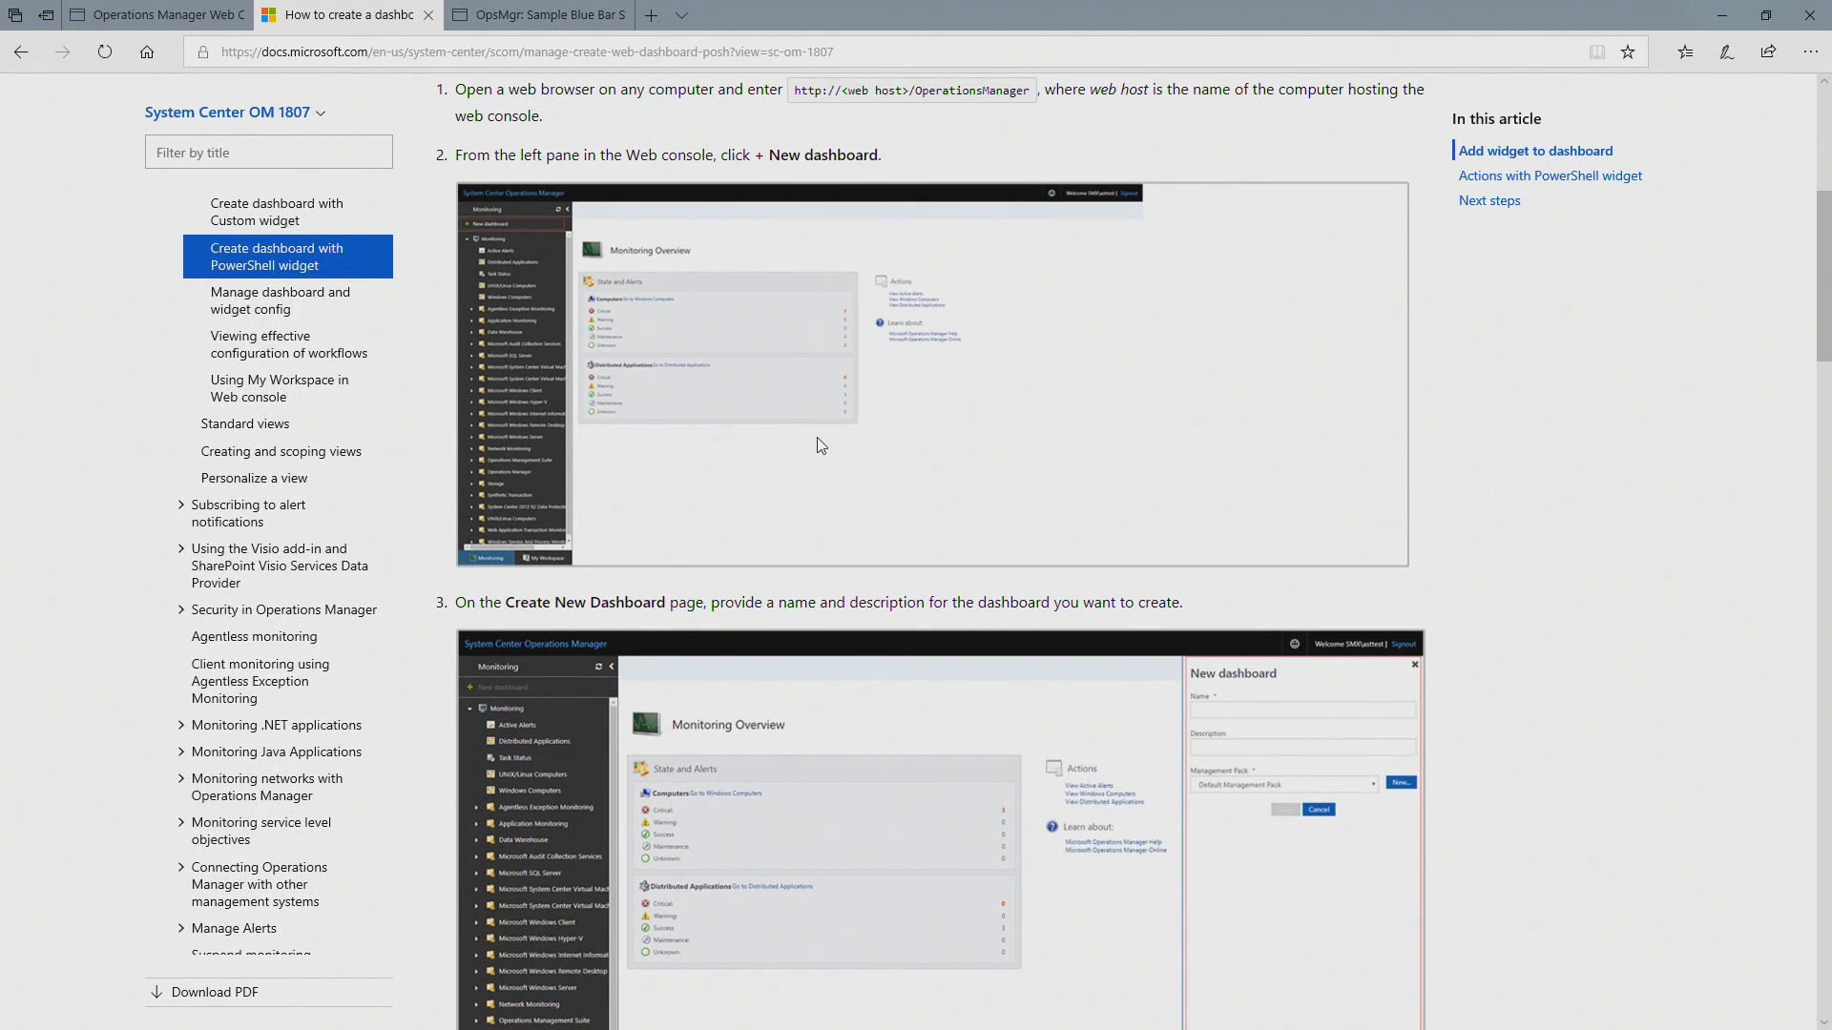
pyautogui.scroll(-15, 821, 445)
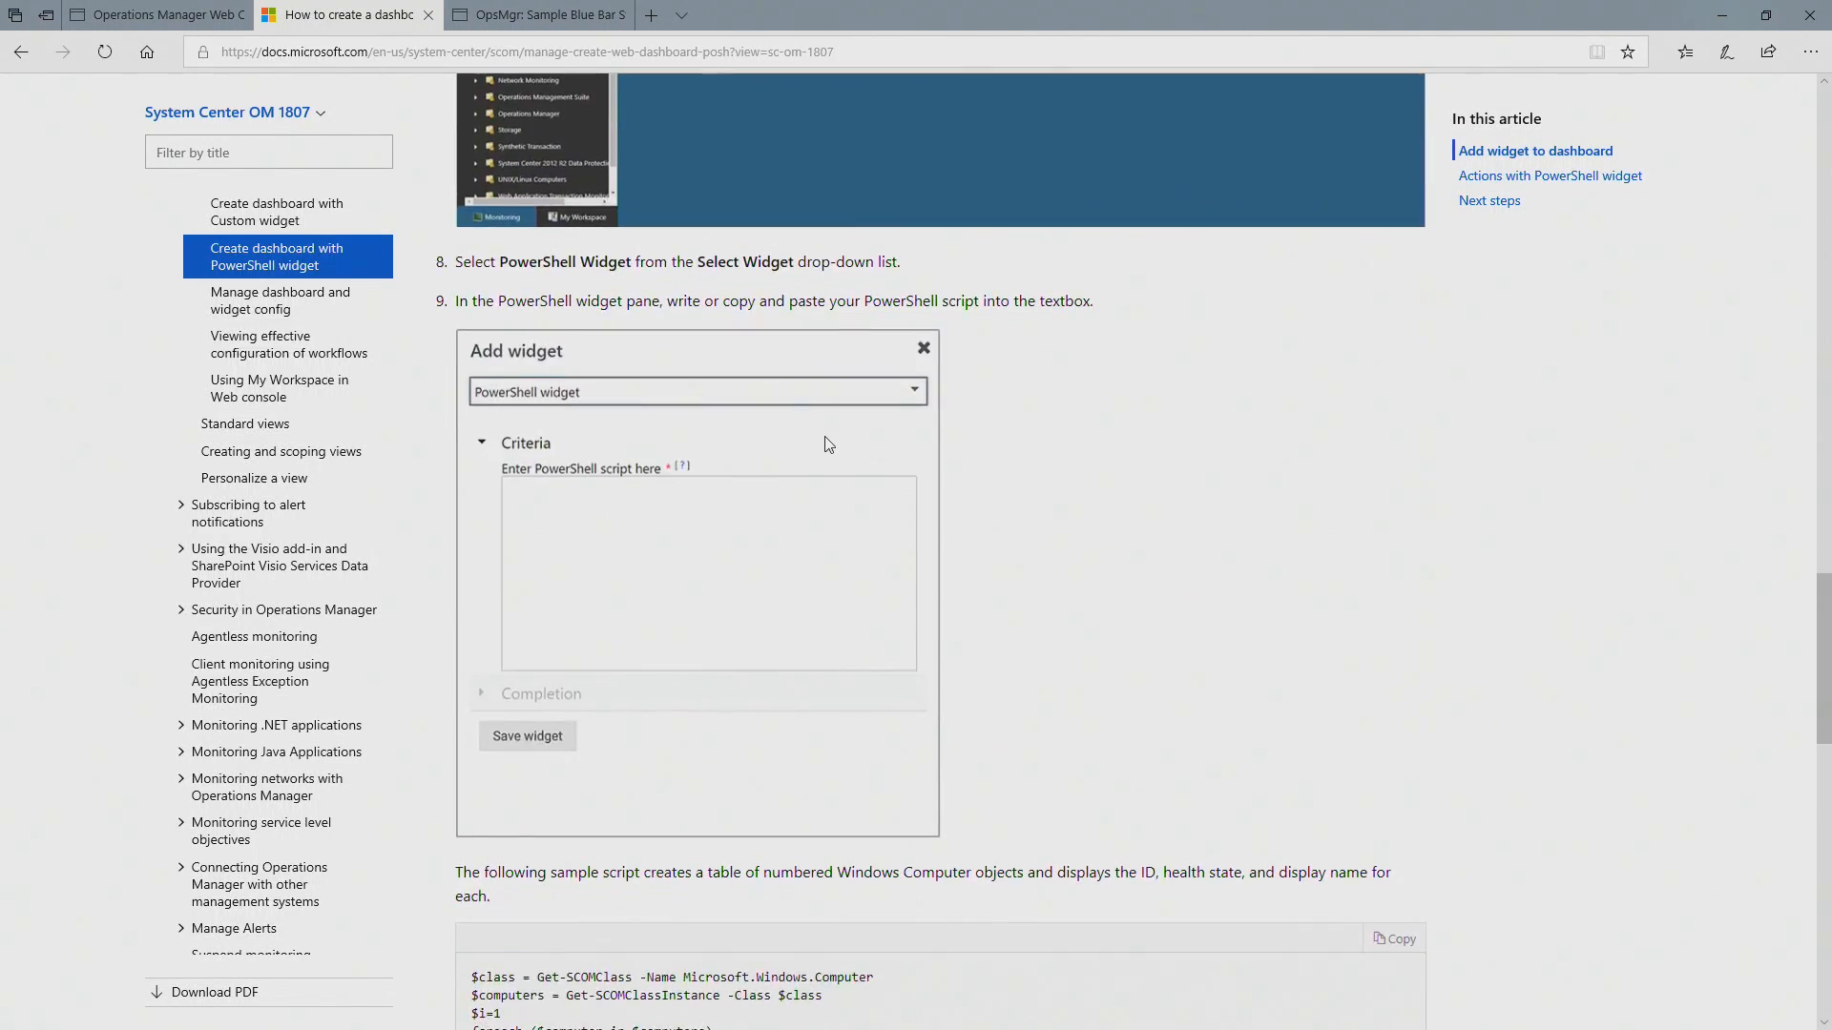
pyautogui.scroll(-5, 828, 444)
pyautogui.scroll(1, 828, 444)
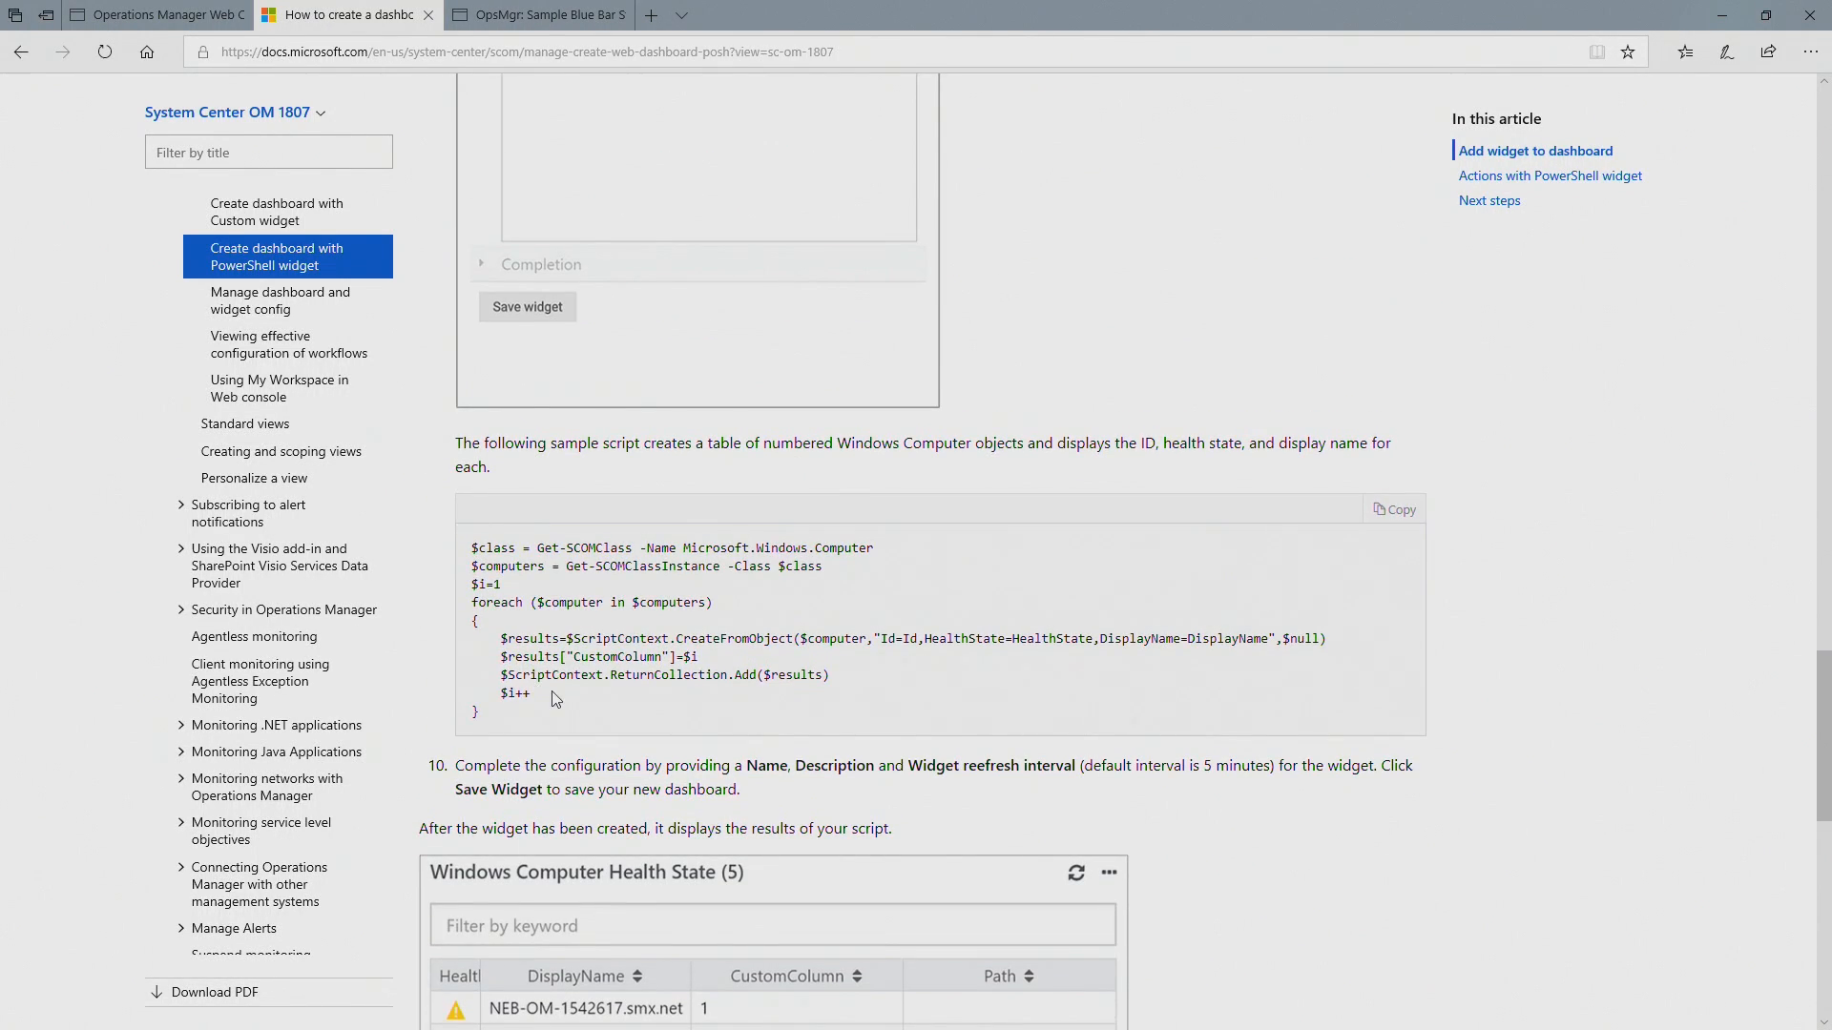
# Step: Examine the sample script's class lookup, CreateFromObject call and CustomColumn assignment, along with the example widget output below it
pyautogui.moveTo(556, 552); pyautogui.dragTo(902, 537)
pyautogui.click(880, 554)
pyautogui.scroll(-2, 572, 534)
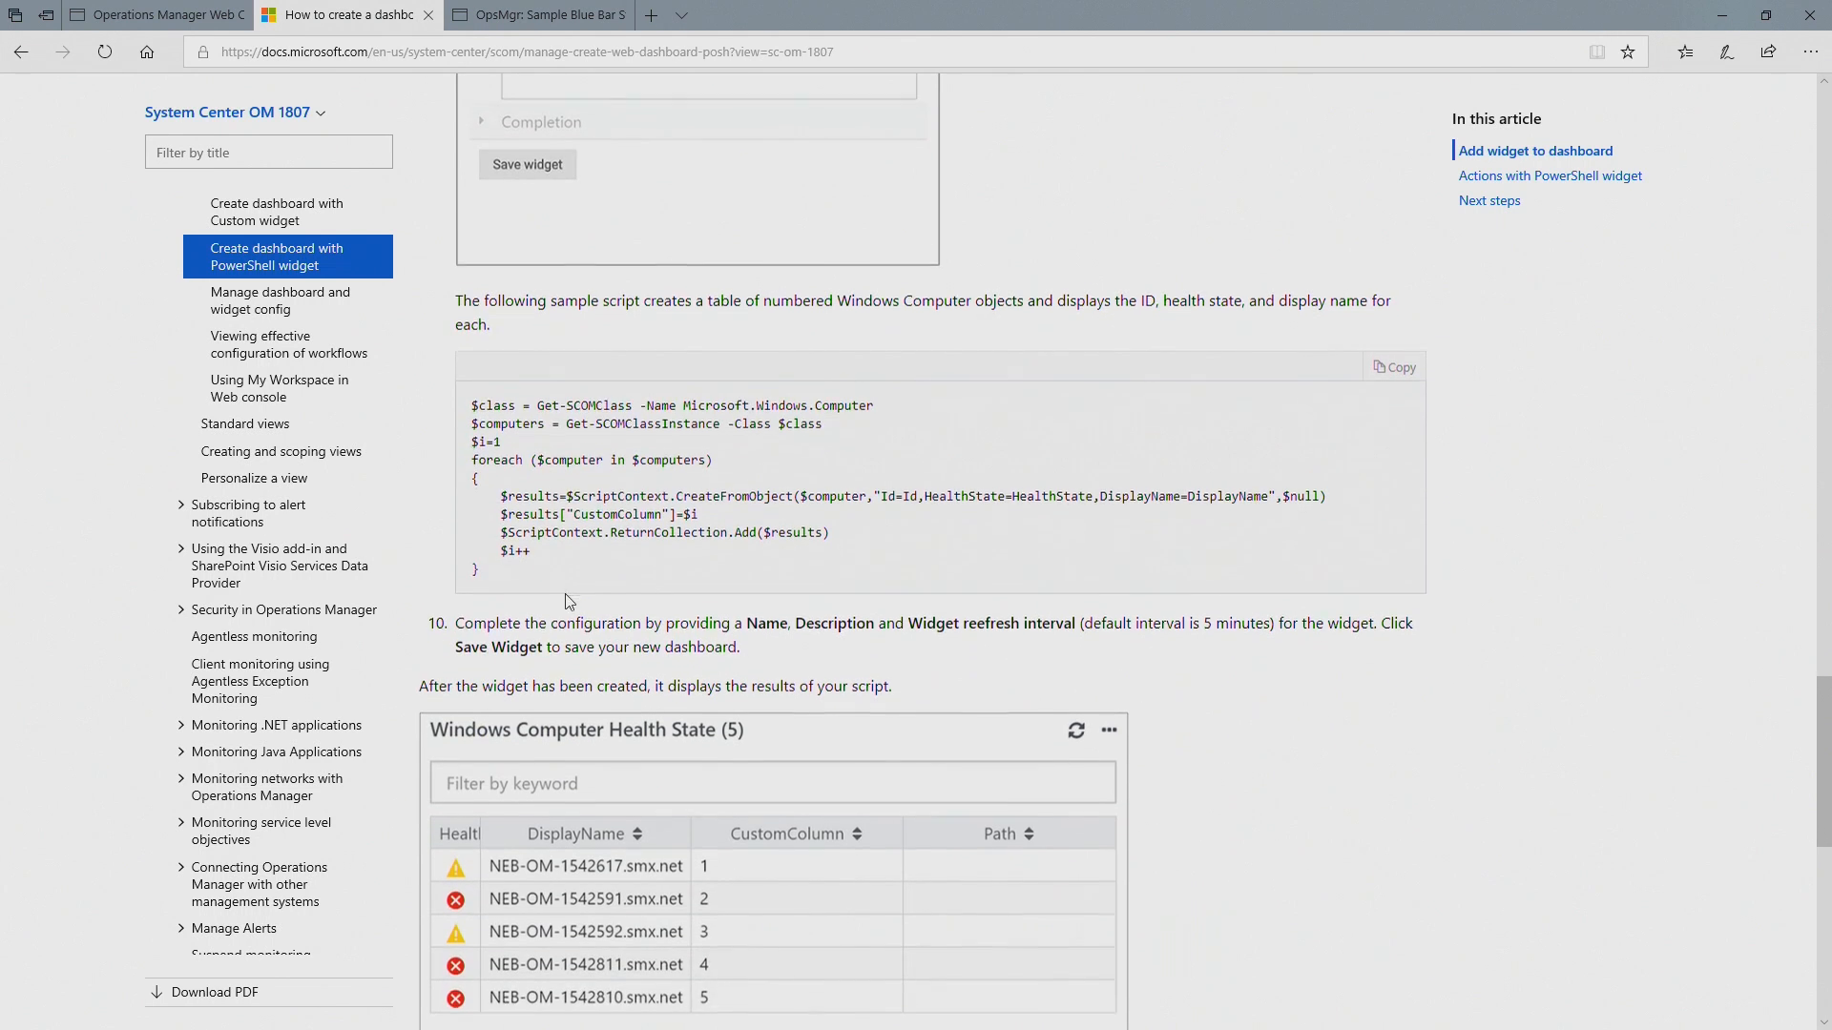
pyautogui.doubleClick(596, 496)
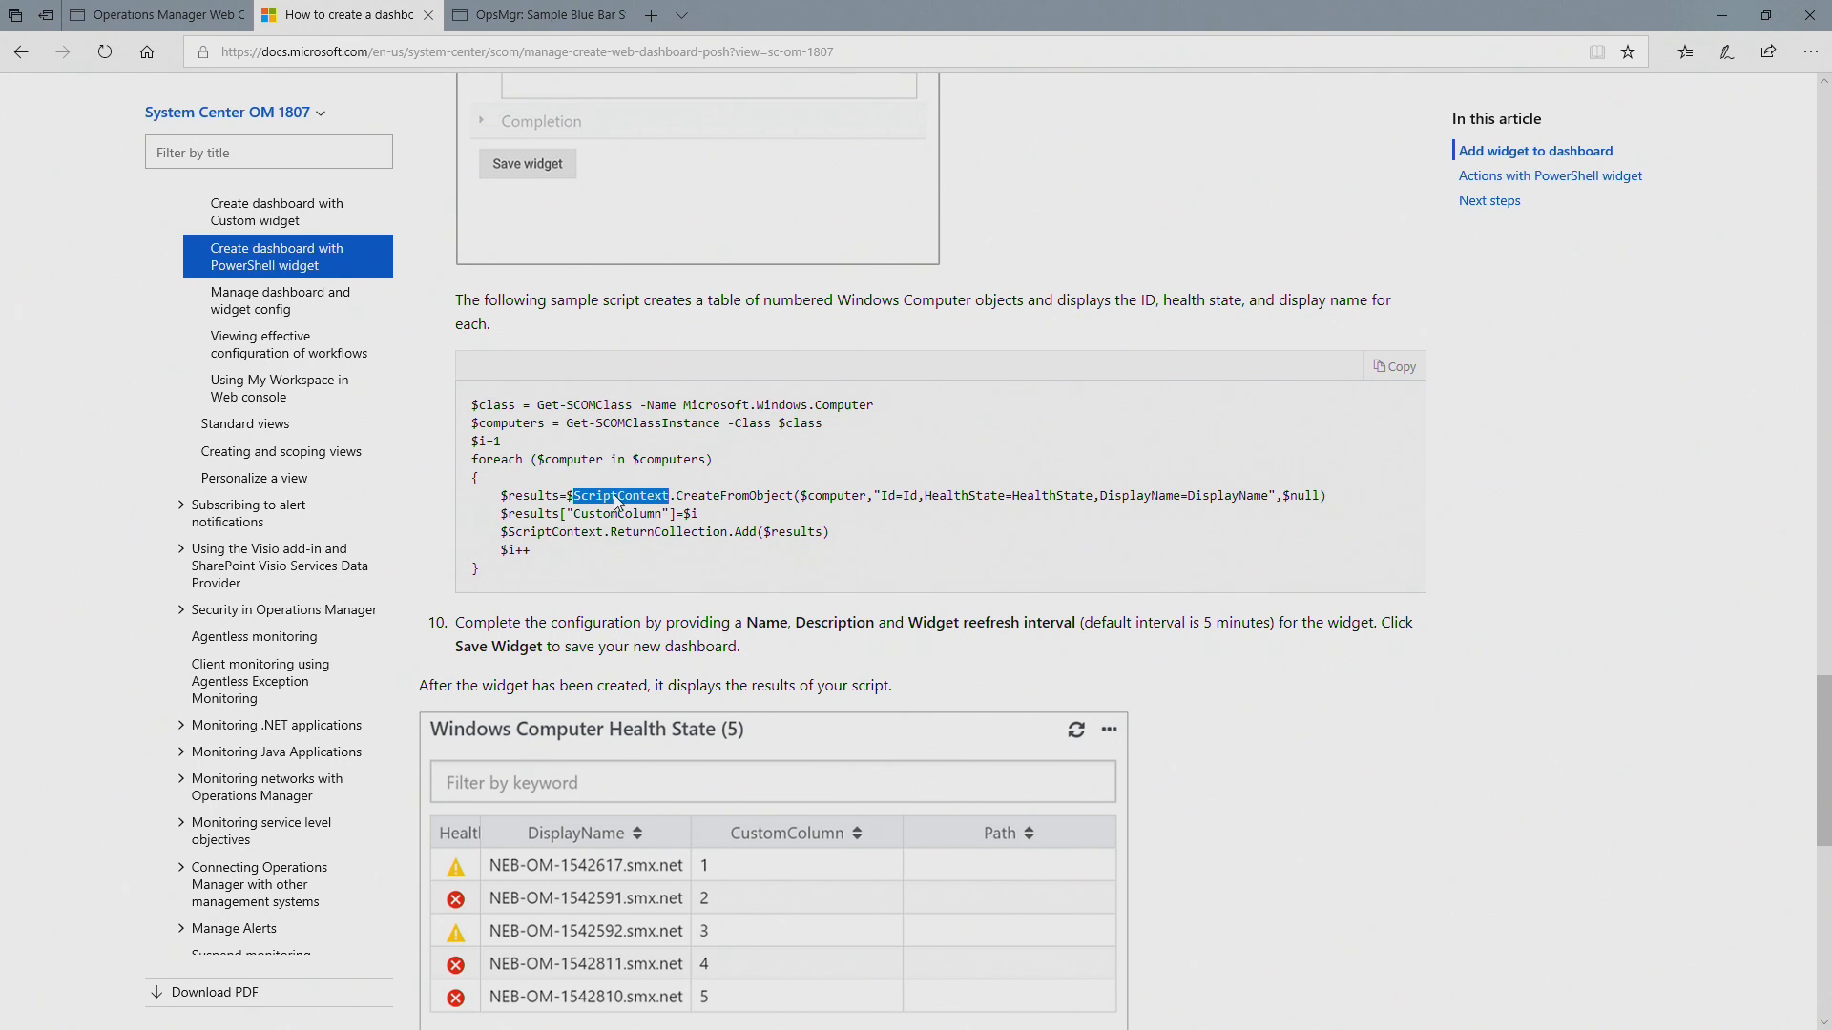
pyautogui.doubleClick(733, 495)
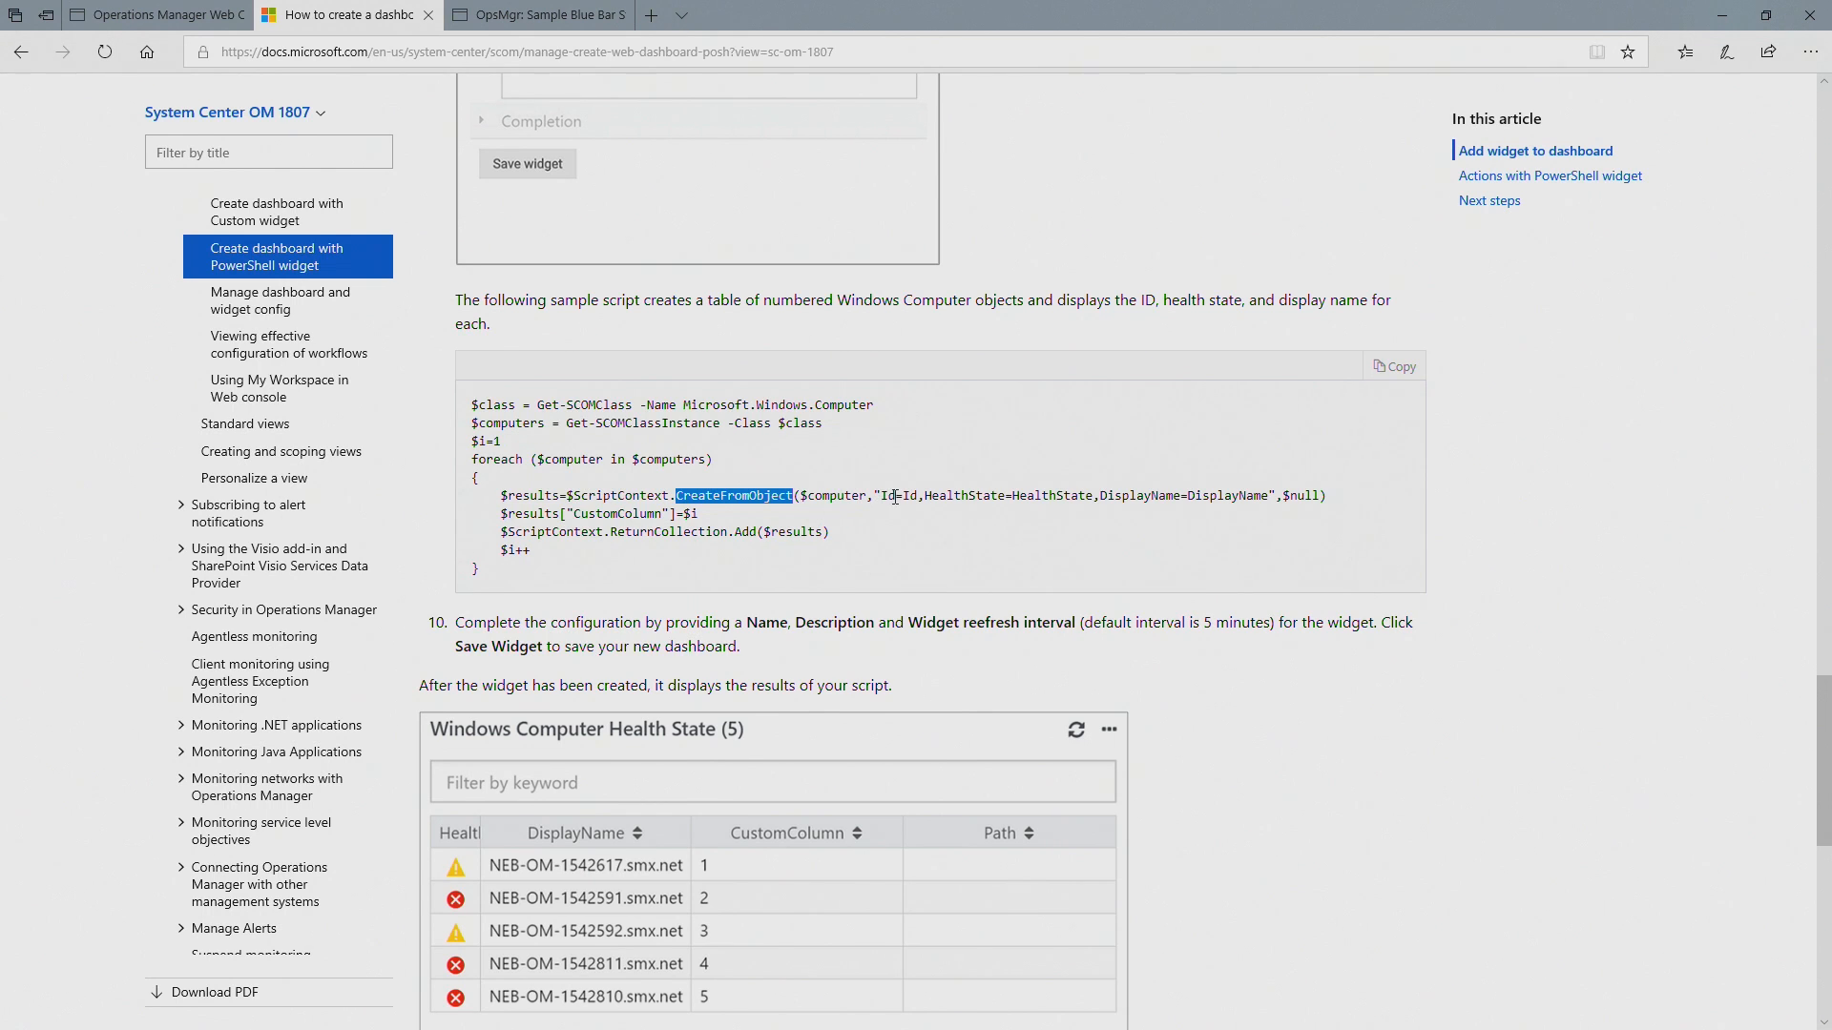
pyautogui.moveTo(895, 497); pyautogui.dragTo(924, 497)
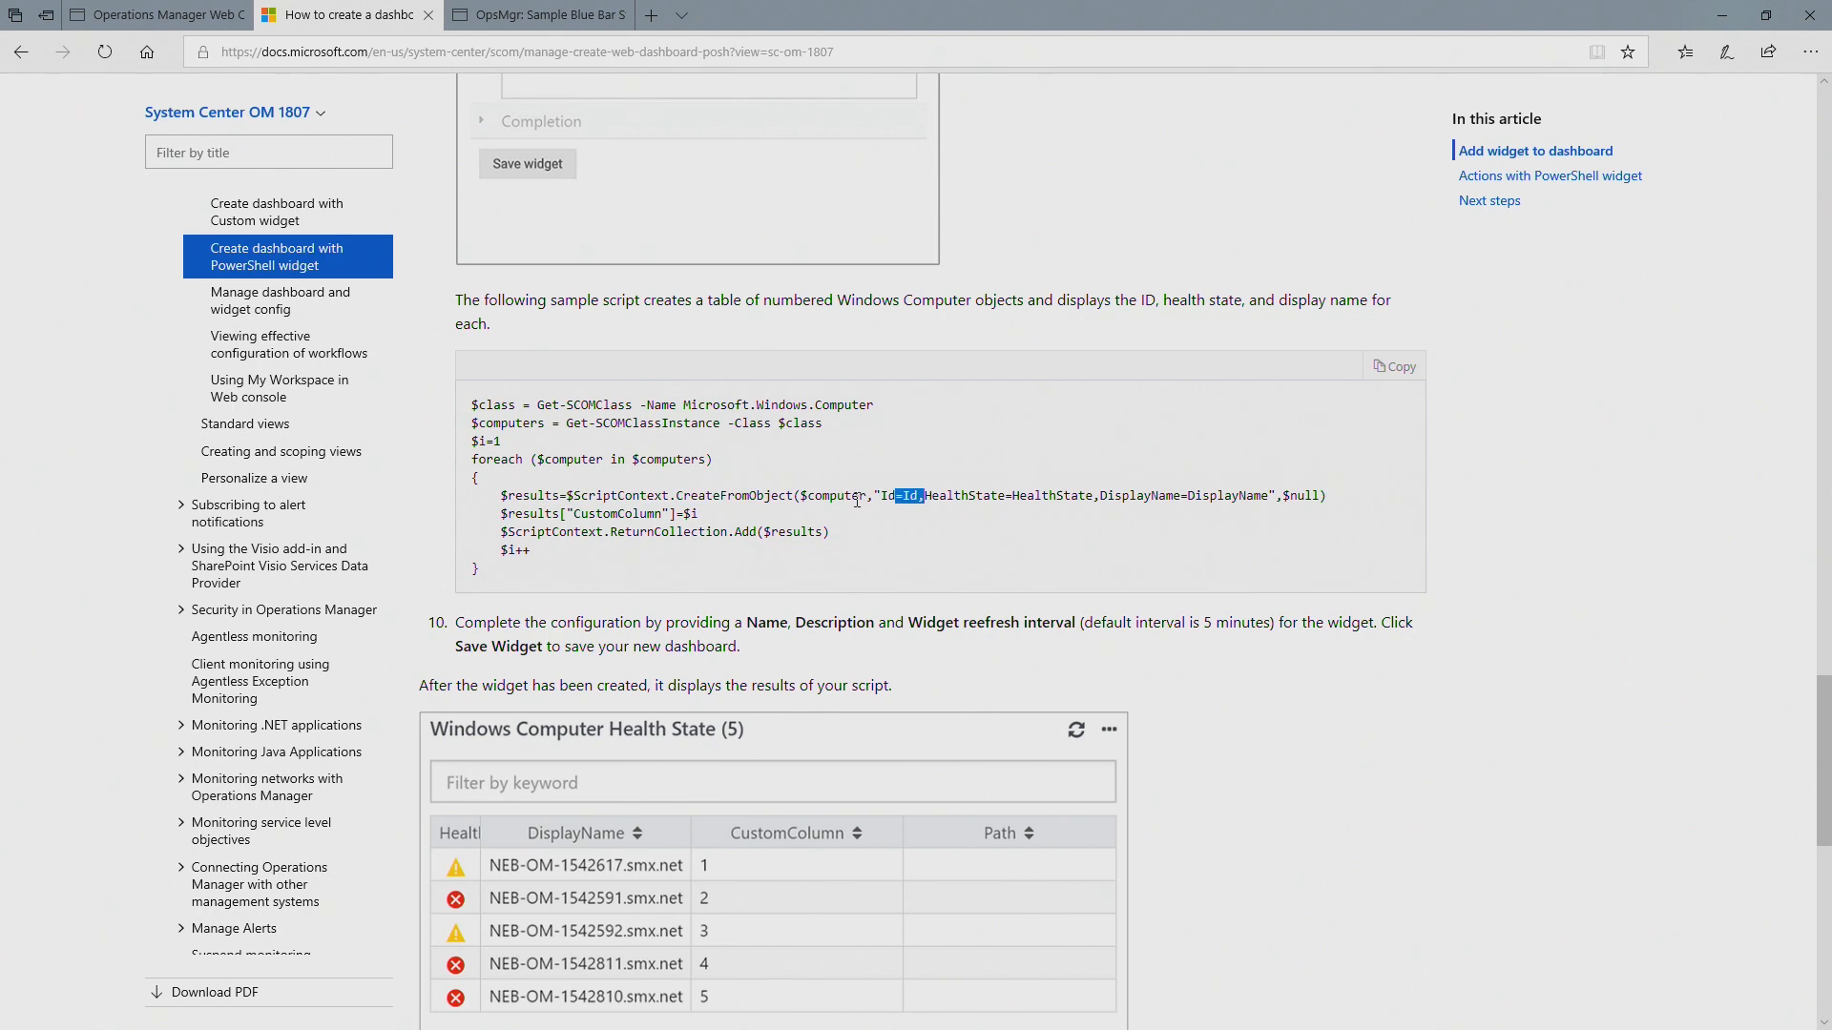
pyautogui.click(1004, 492)
pyautogui.moveTo(503, 516); pyautogui.dragTo(725, 516)
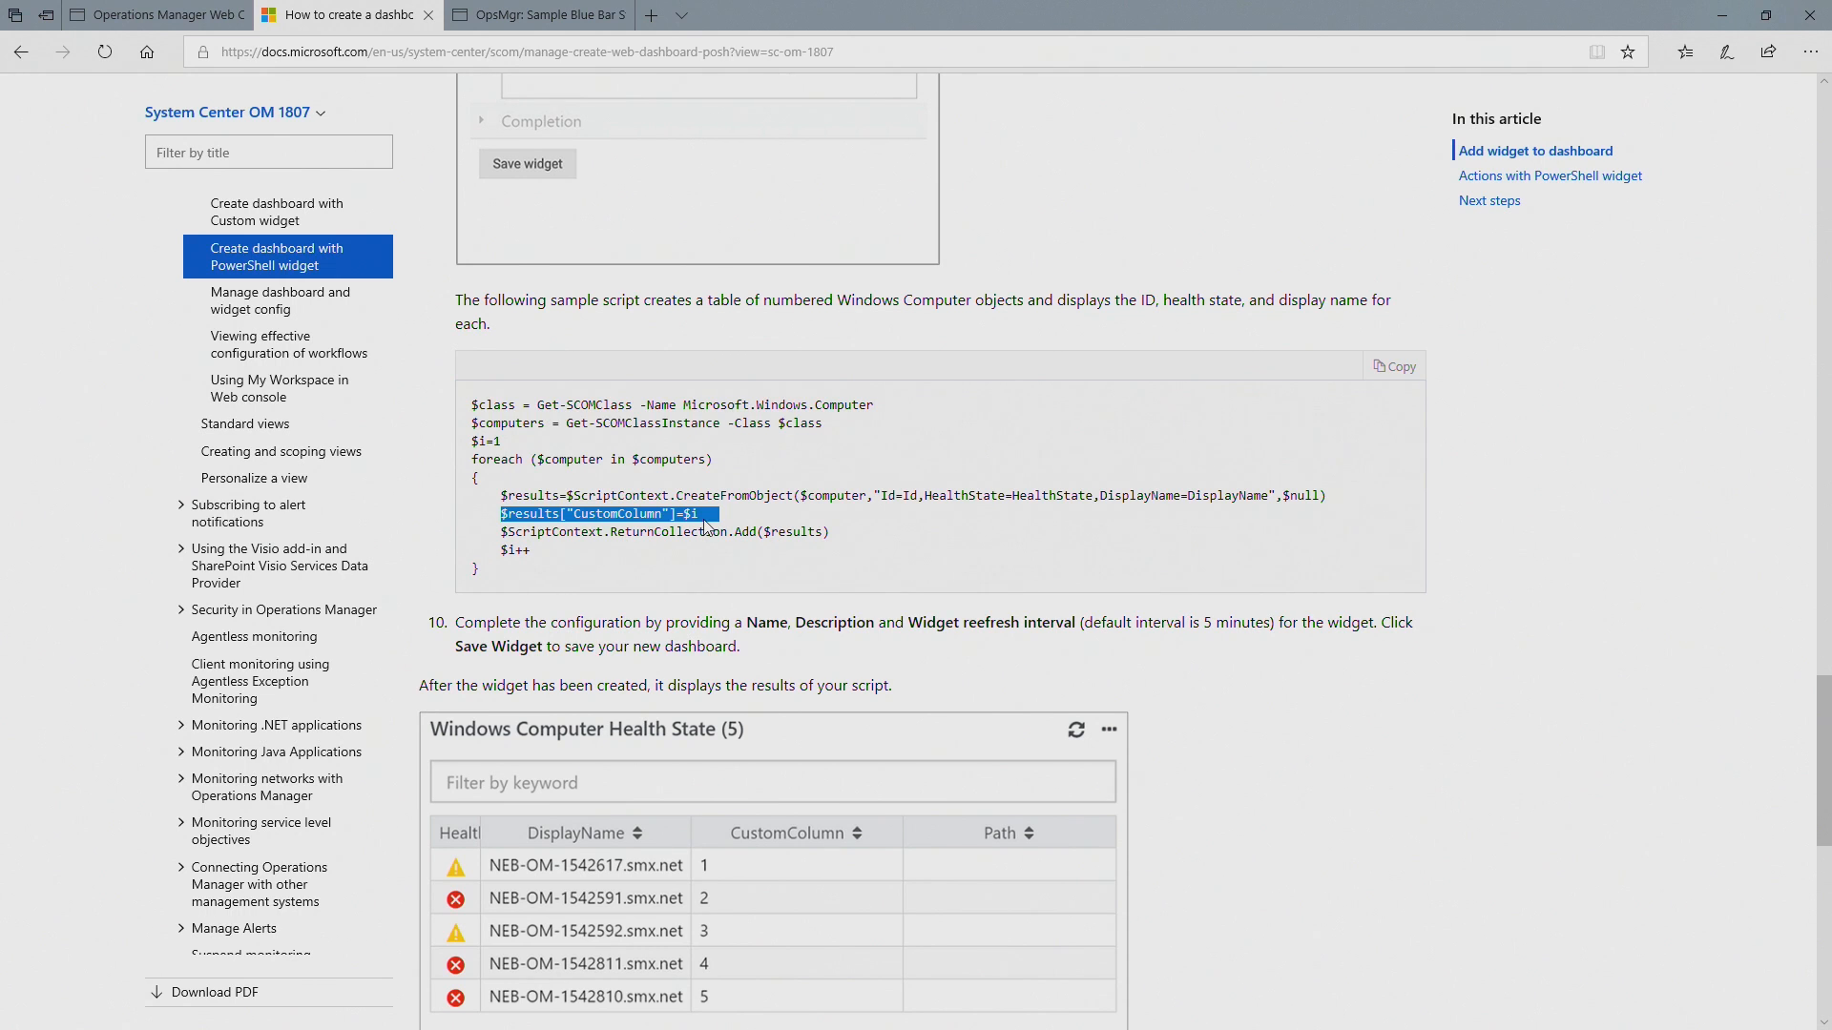
pyautogui.click(565, 535)
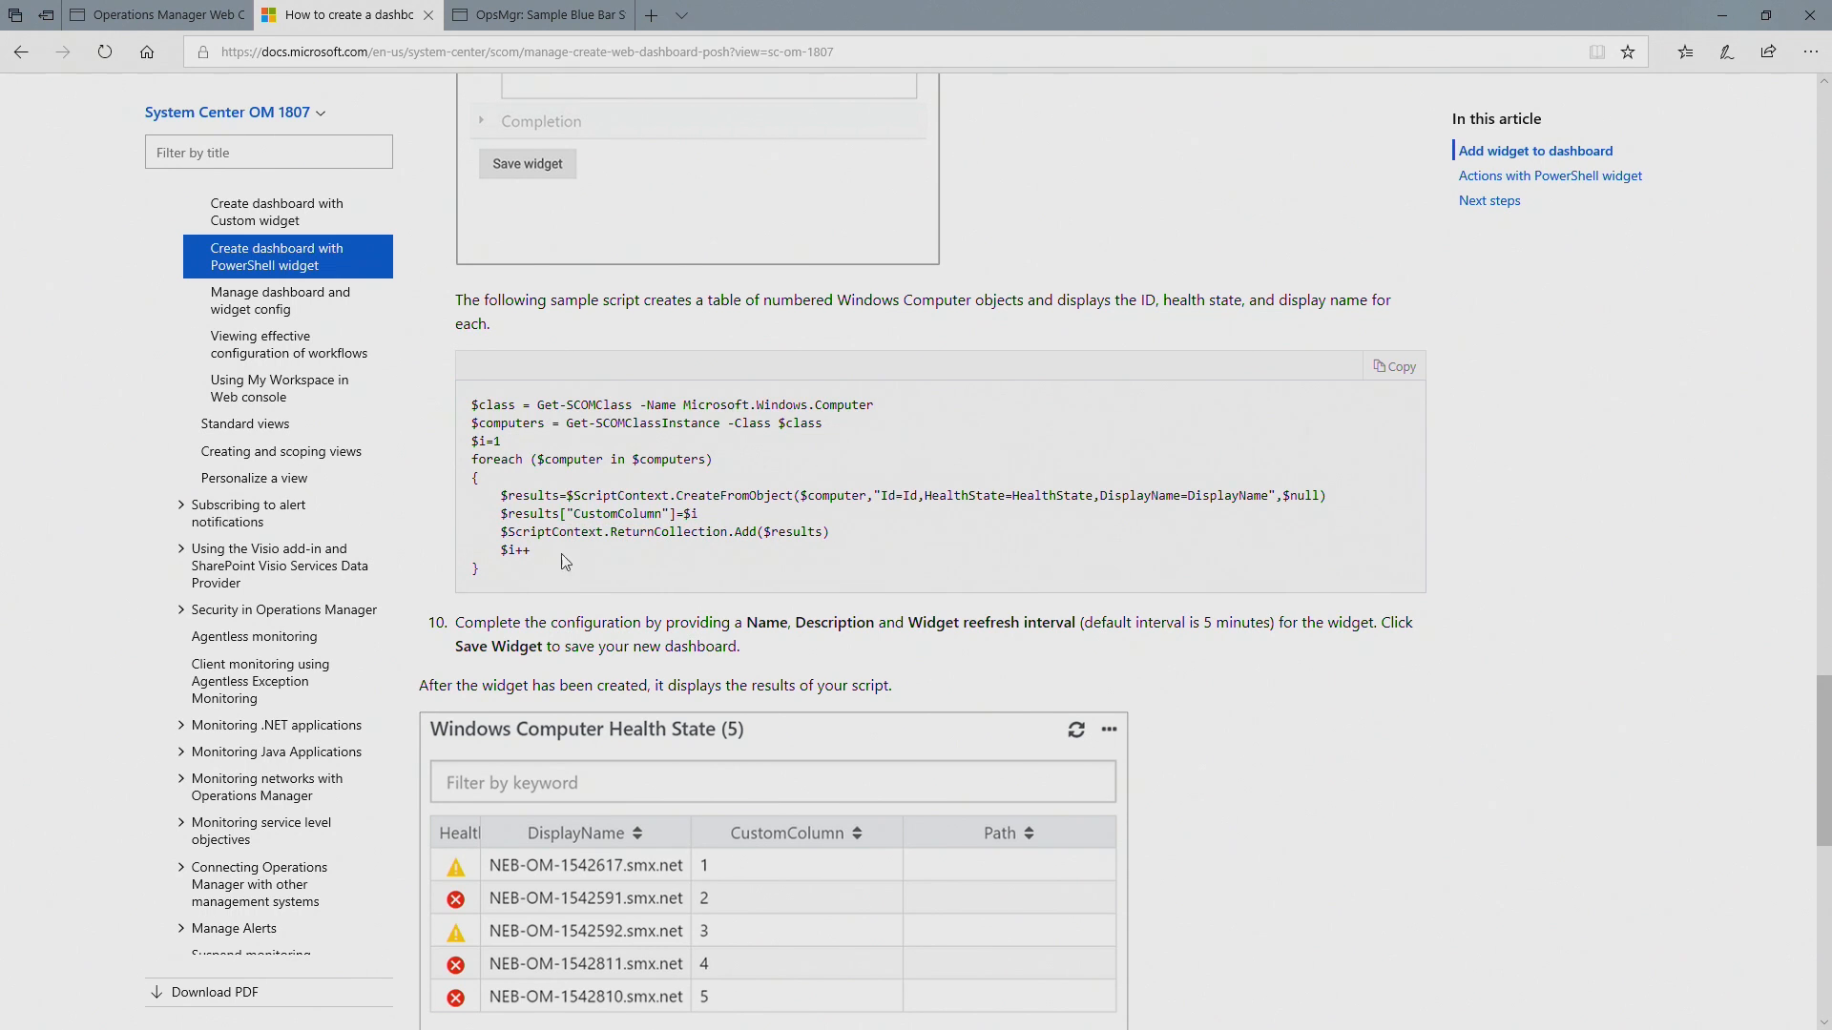
pyautogui.scroll(-2, 572, 563)
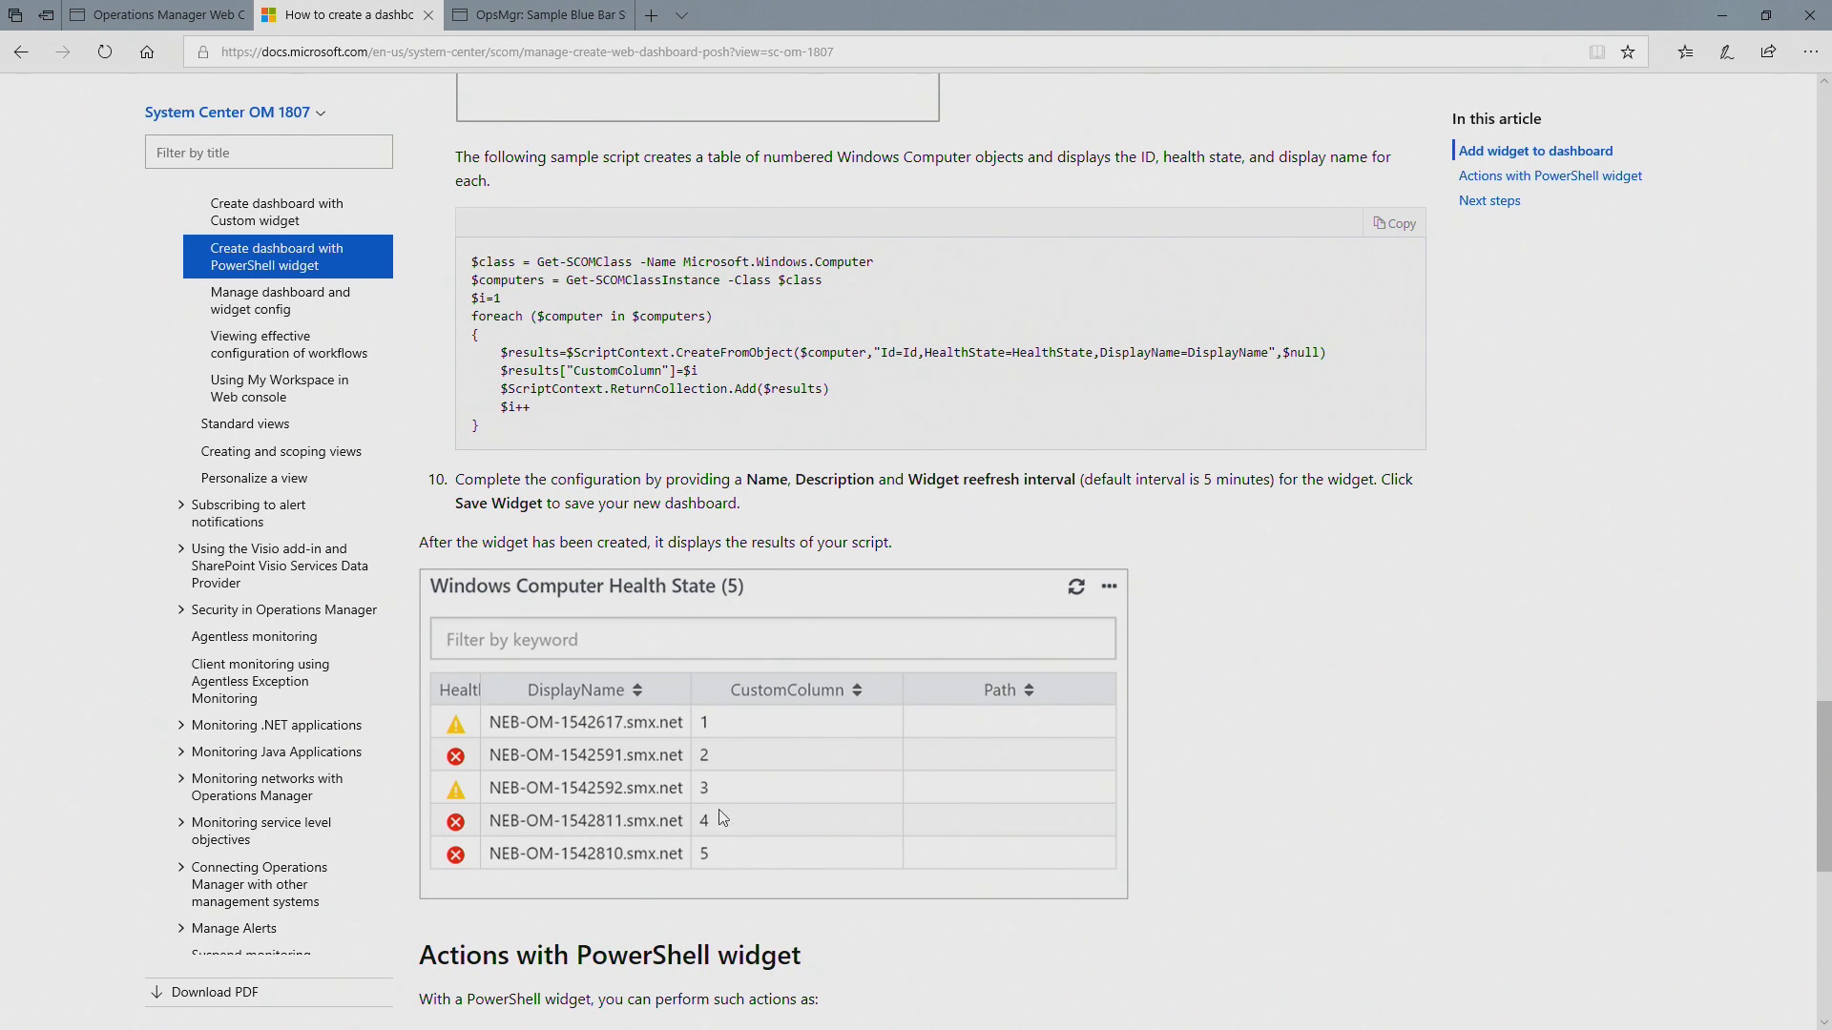
pyautogui.scroll(3, 737, 787)
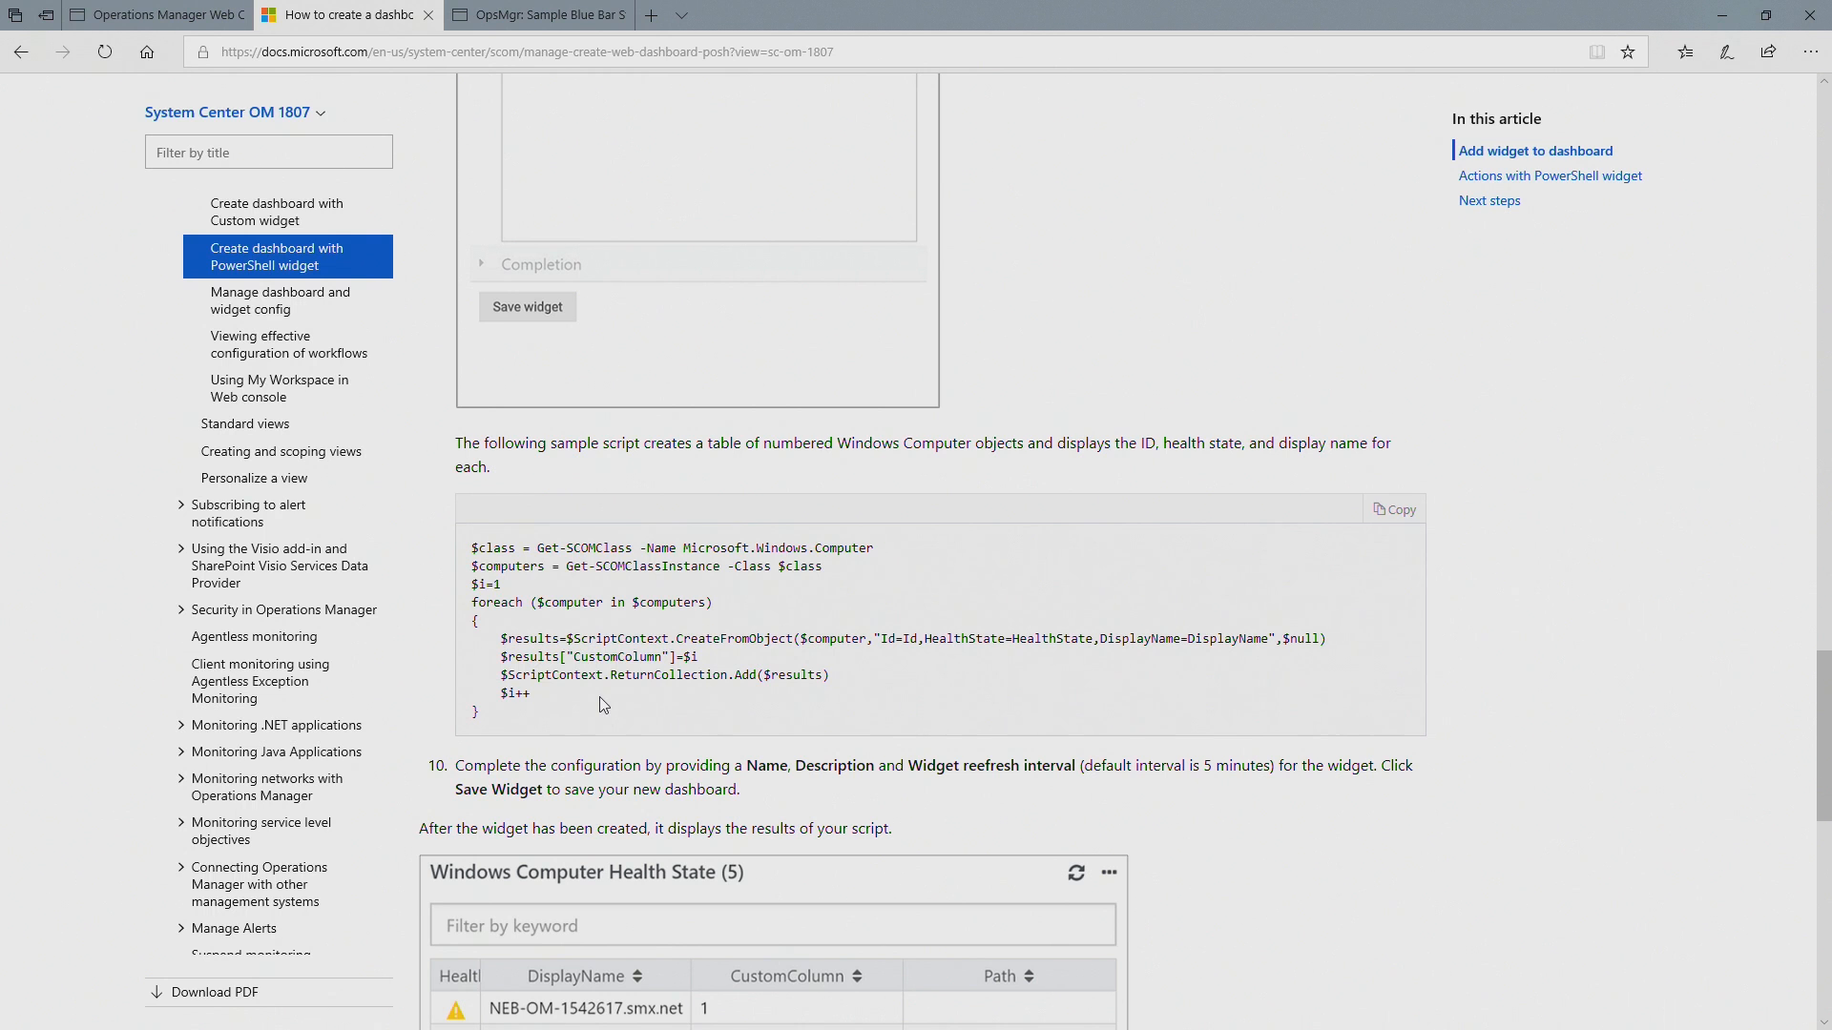
pyautogui.moveTo(518, 704); pyautogui.dragTo(471, 550)
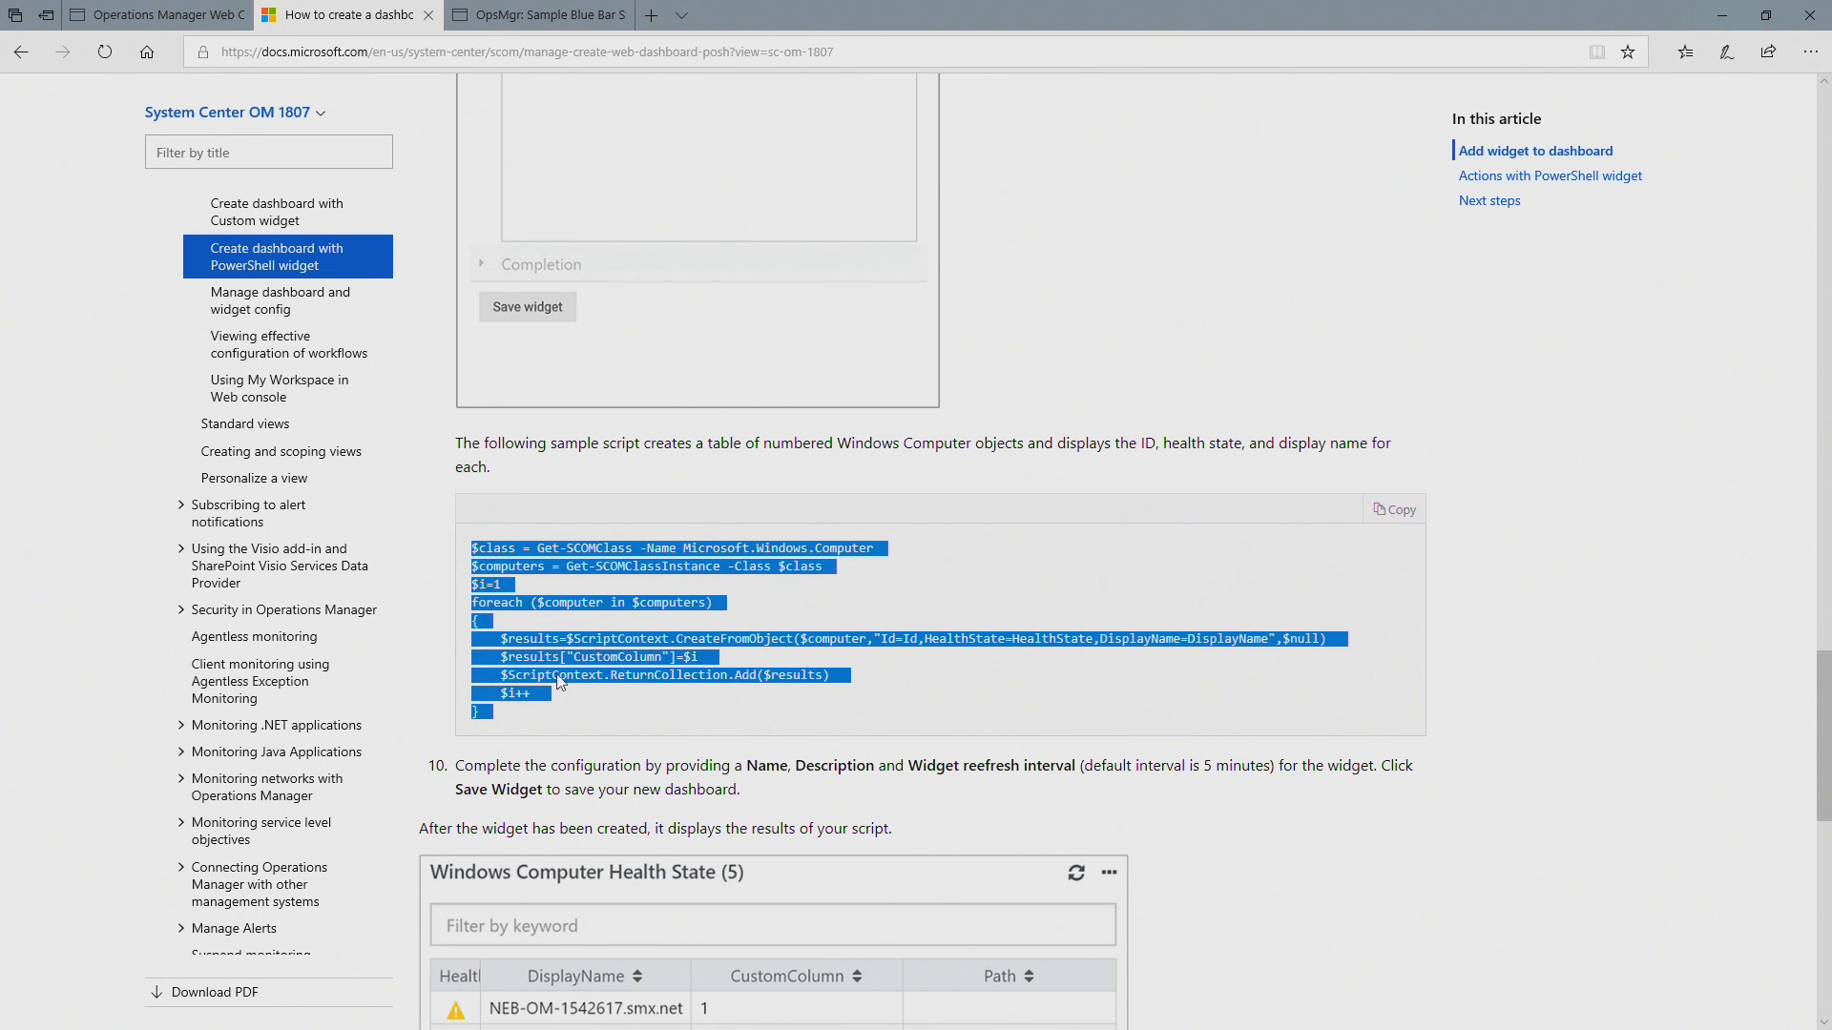
pyautogui.click(582, 718)
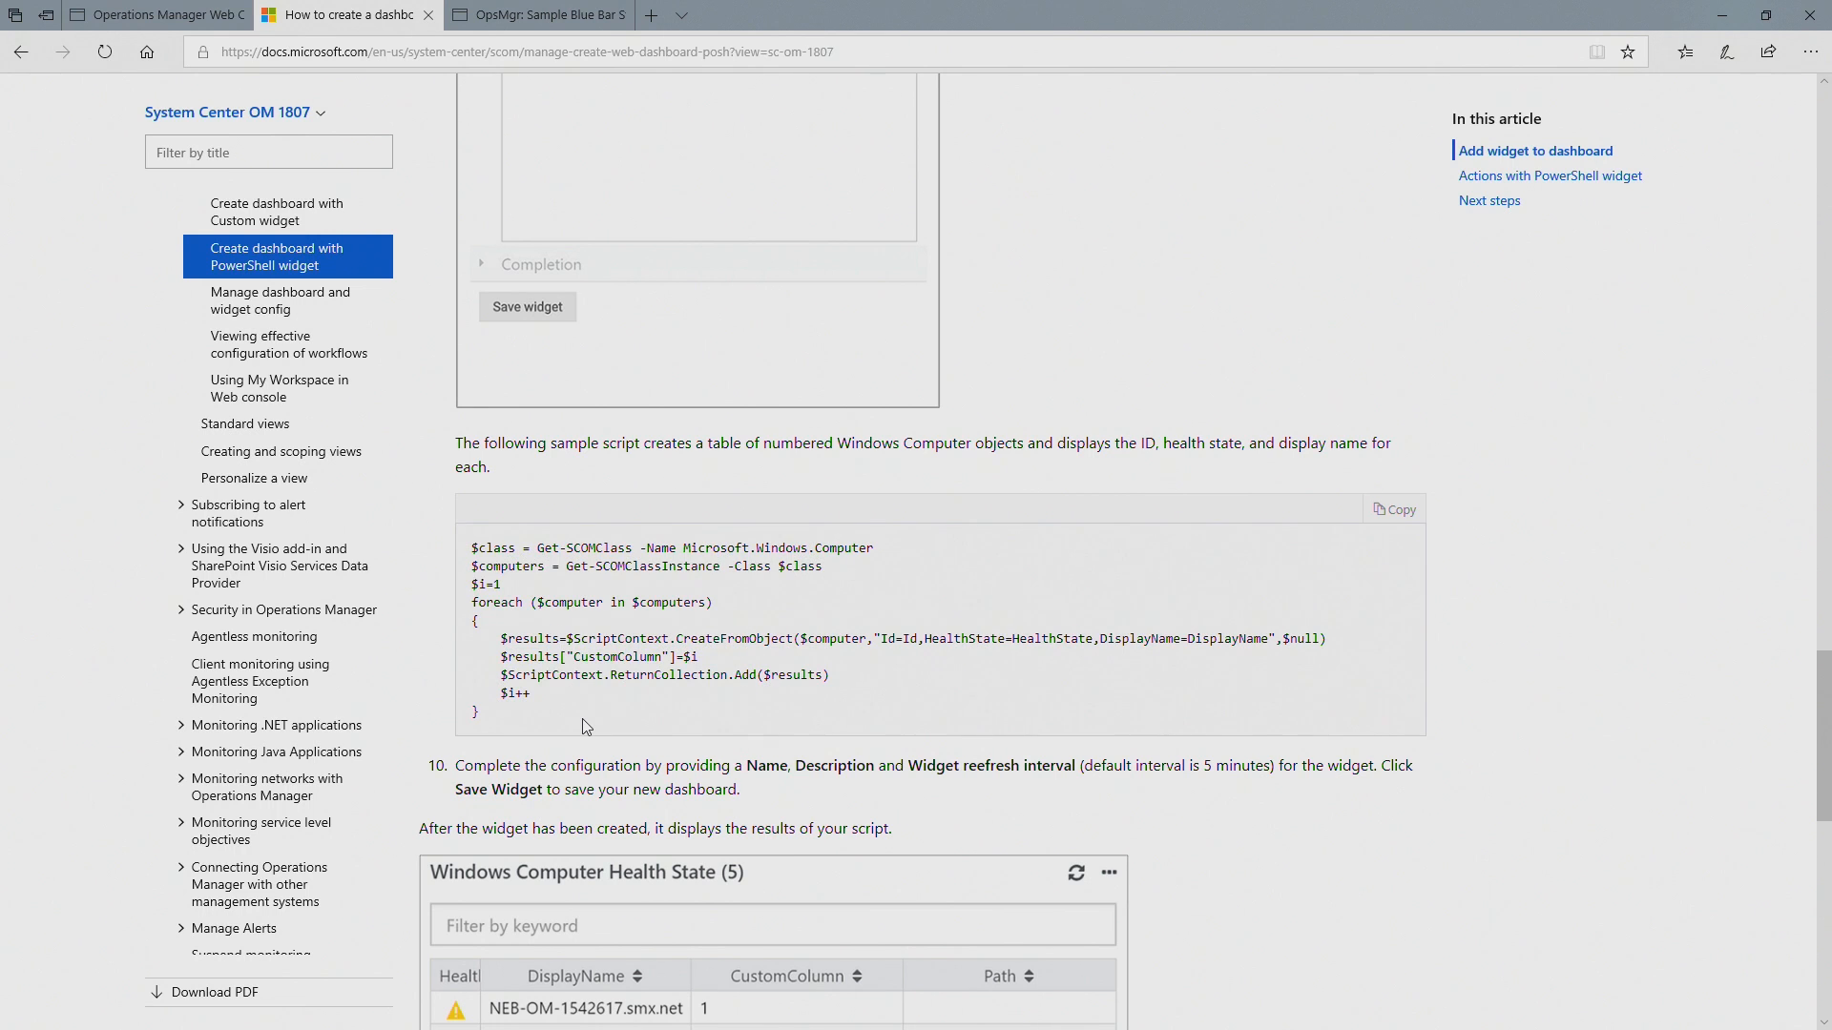
# Step: Copy the complete sample script from the article into the PowerShell widget's script criteria and review it
pyautogui.moveTo(517, 717); pyautogui.dragTo(469, 551)
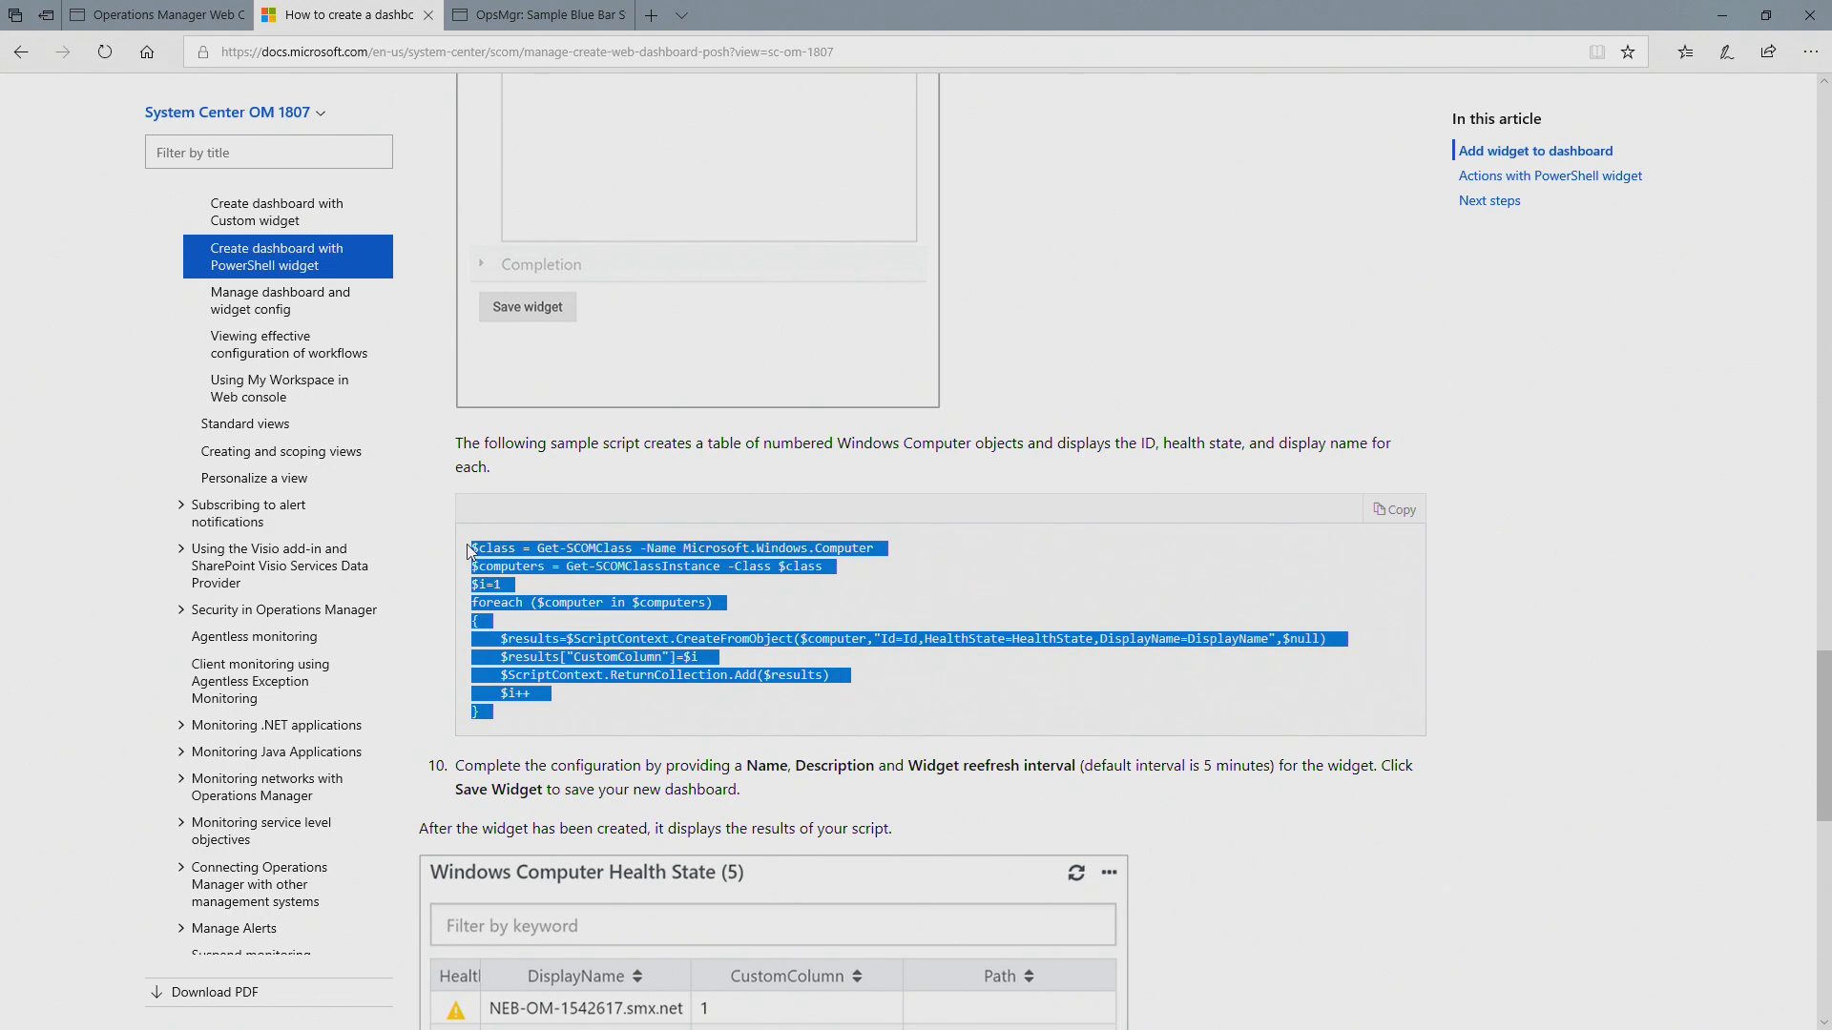
pyautogui.click(229, 13)
pyautogui.click(1427, 322)
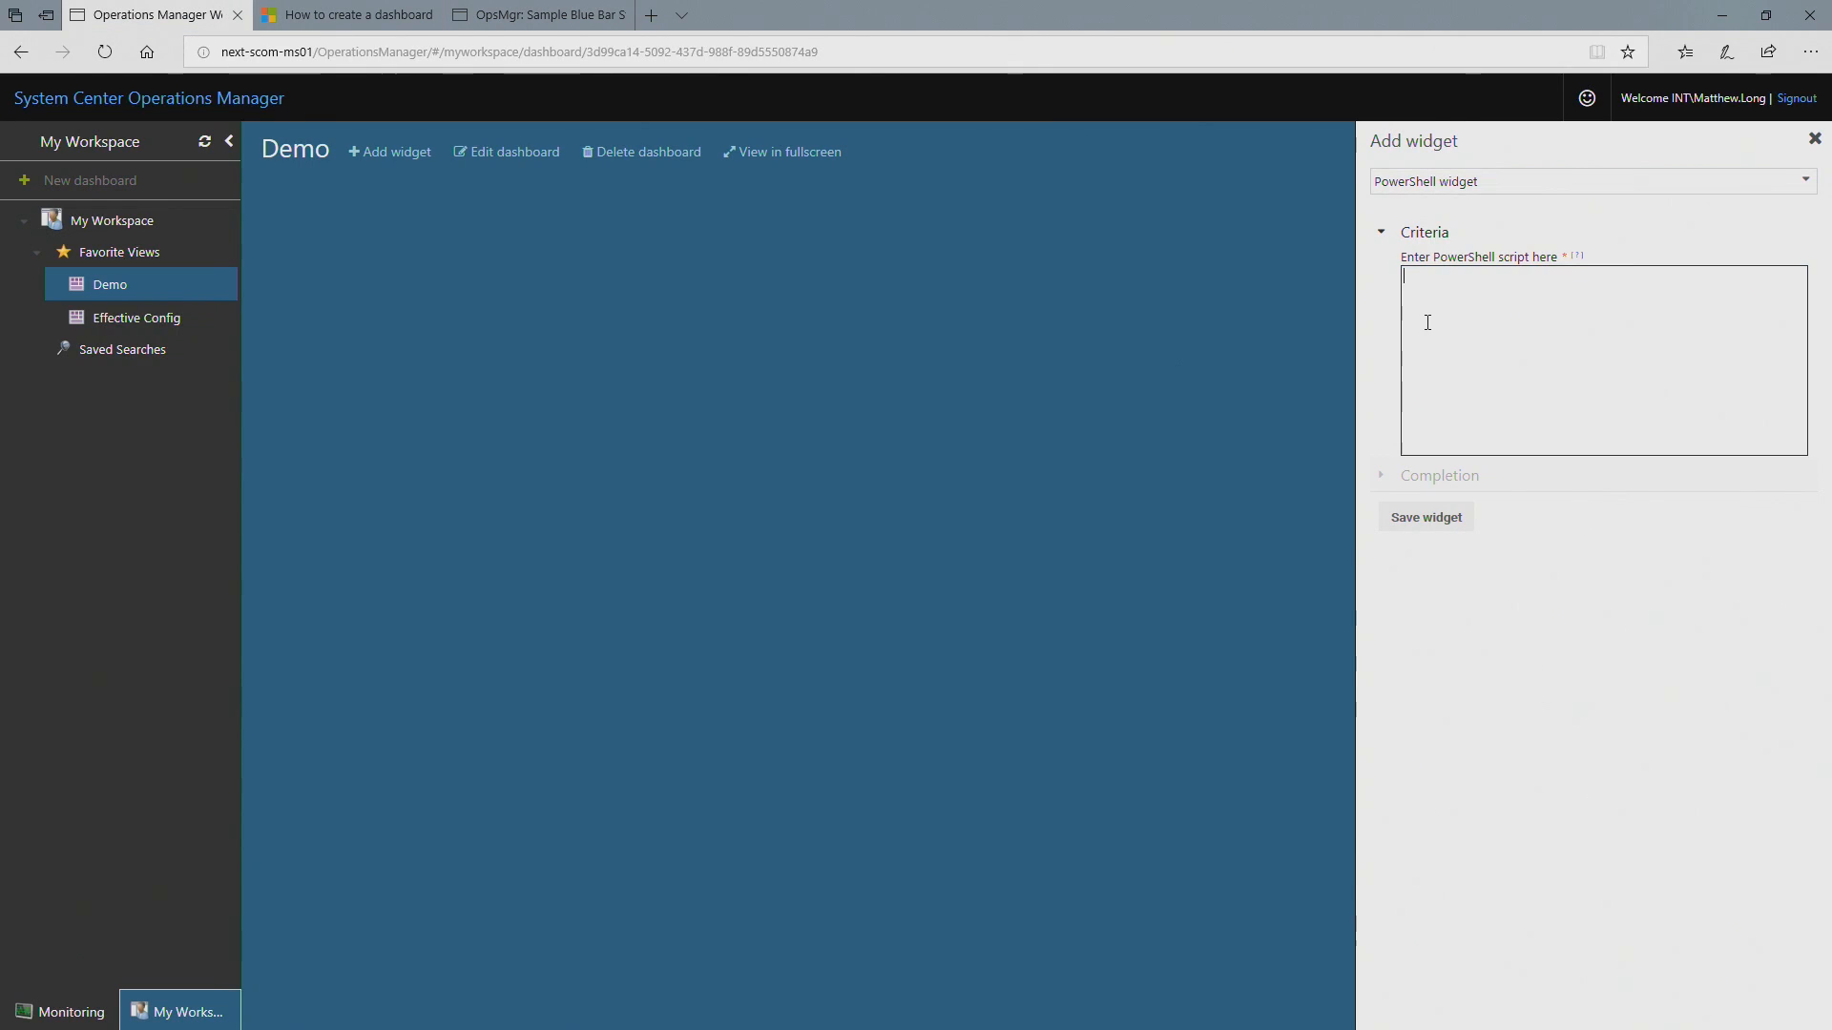
pyautogui.write('$class = Get-SCOMClass -Name Microsoft.Windows.Computer $computers = Get-SCOMClassInstance -Class $class $i=1 foreach ($computer in $computers) {     $results=$ScriptContext.CreateFromObject($computer,"Id=Id,HealthState=HealthState,DisplayName=DisplayName",$null)     $results["CustomColumn"]=$i     $ScriptContext.ReturnCollection.Add($results)     $i++ }')
pyautogui.scroll(1, 1572, 381)
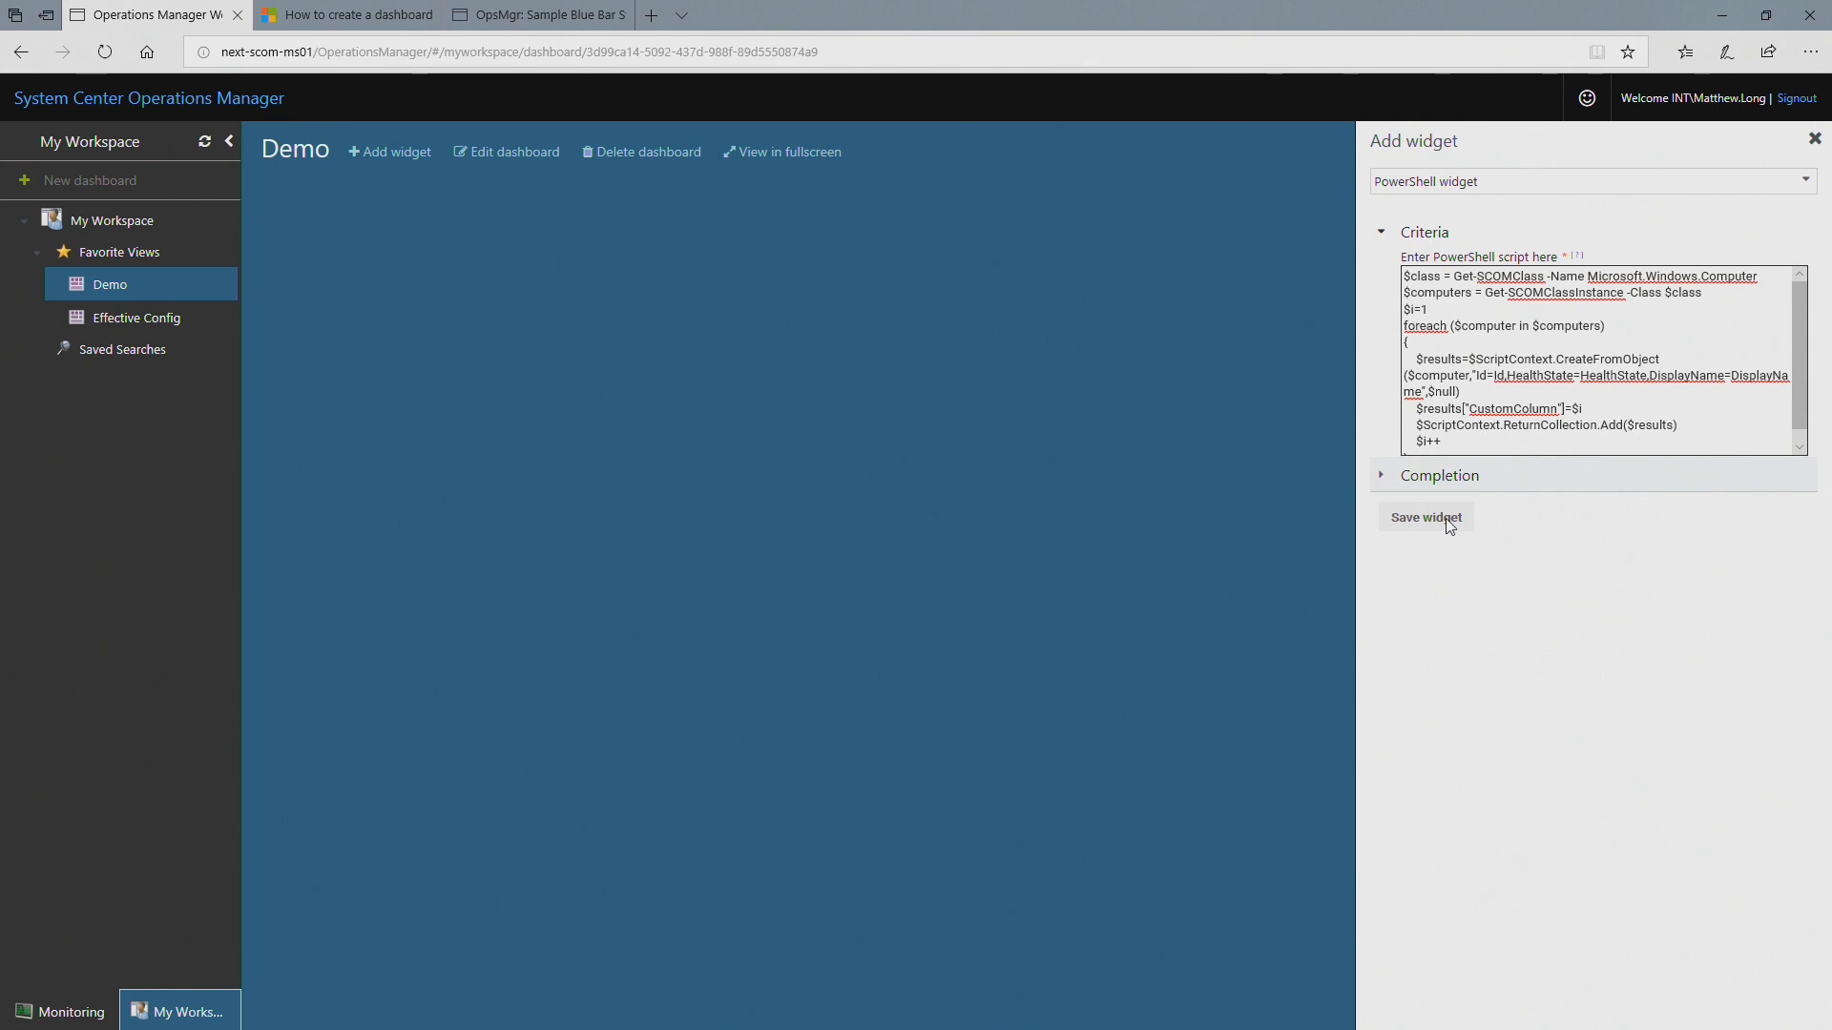
pyautogui.scroll(-1, 1505, 426)
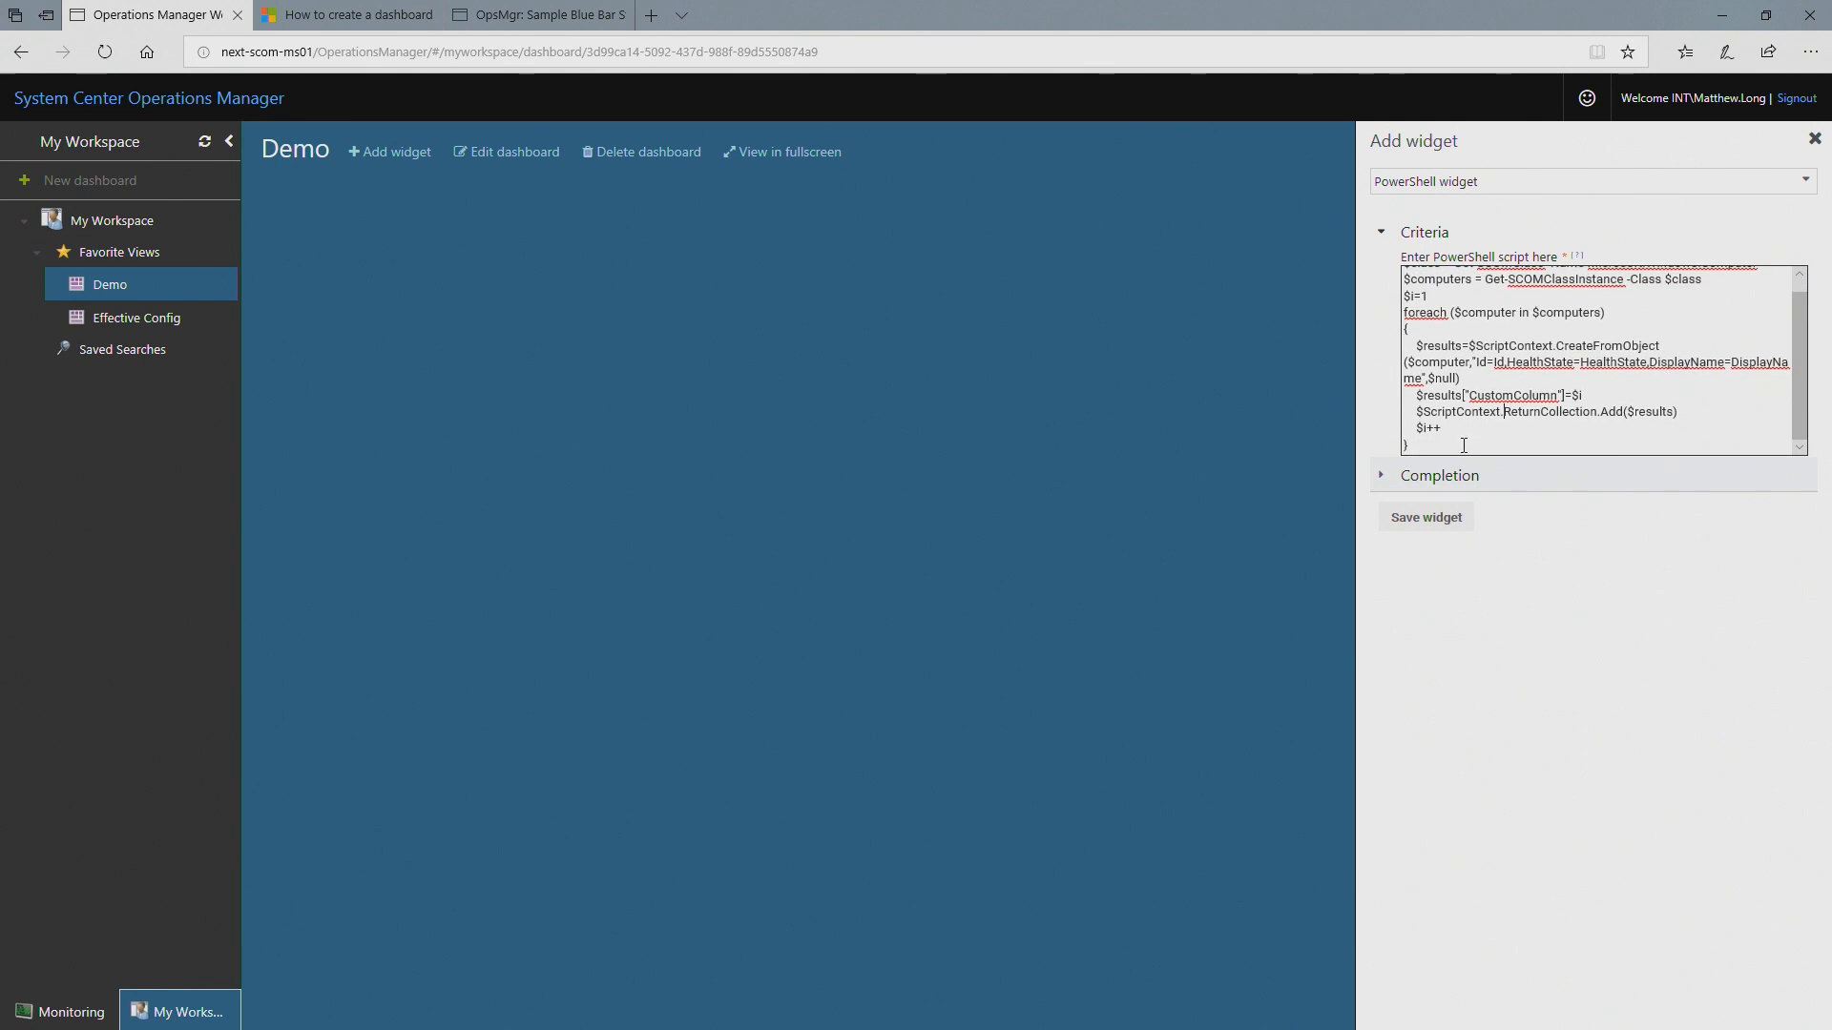
# Step: Name the PowerShell widget Computers and save it to the dashboard
pyautogui.click(1401, 475)
pyautogui.click(1486, 329)
pyautogui.write('Computers')
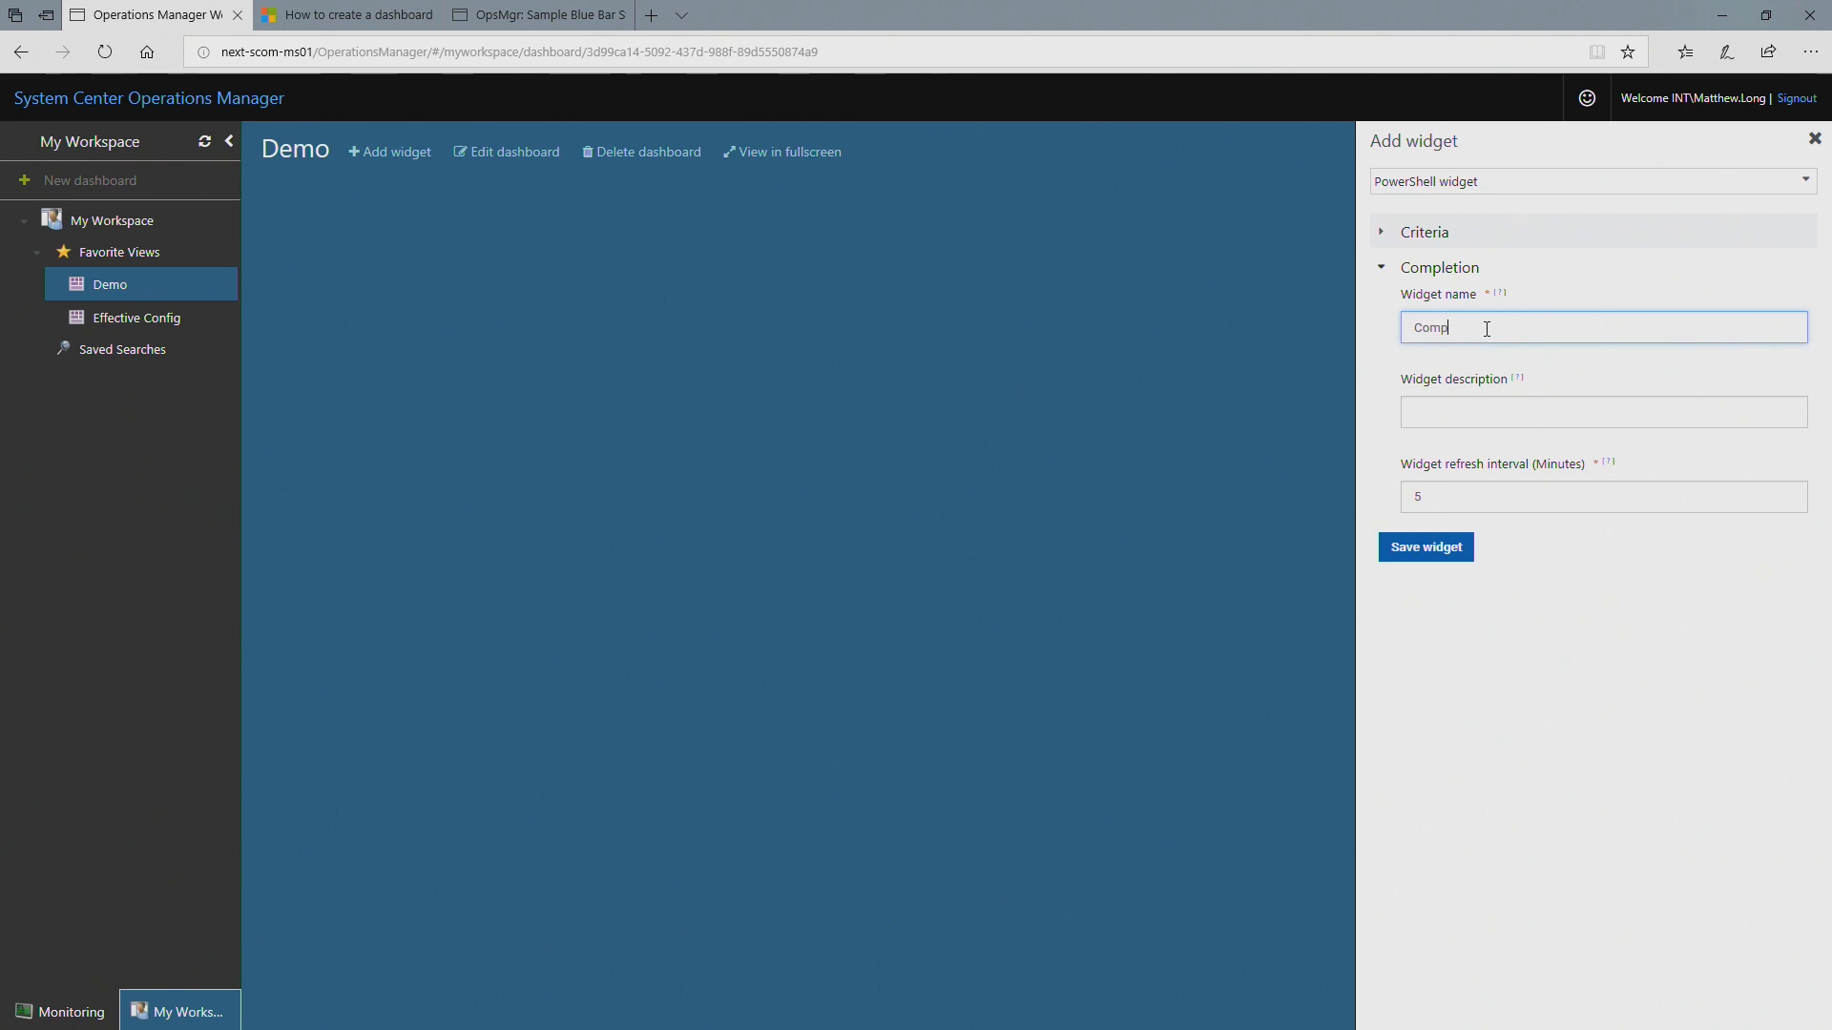
pyautogui.click(1429, 548)
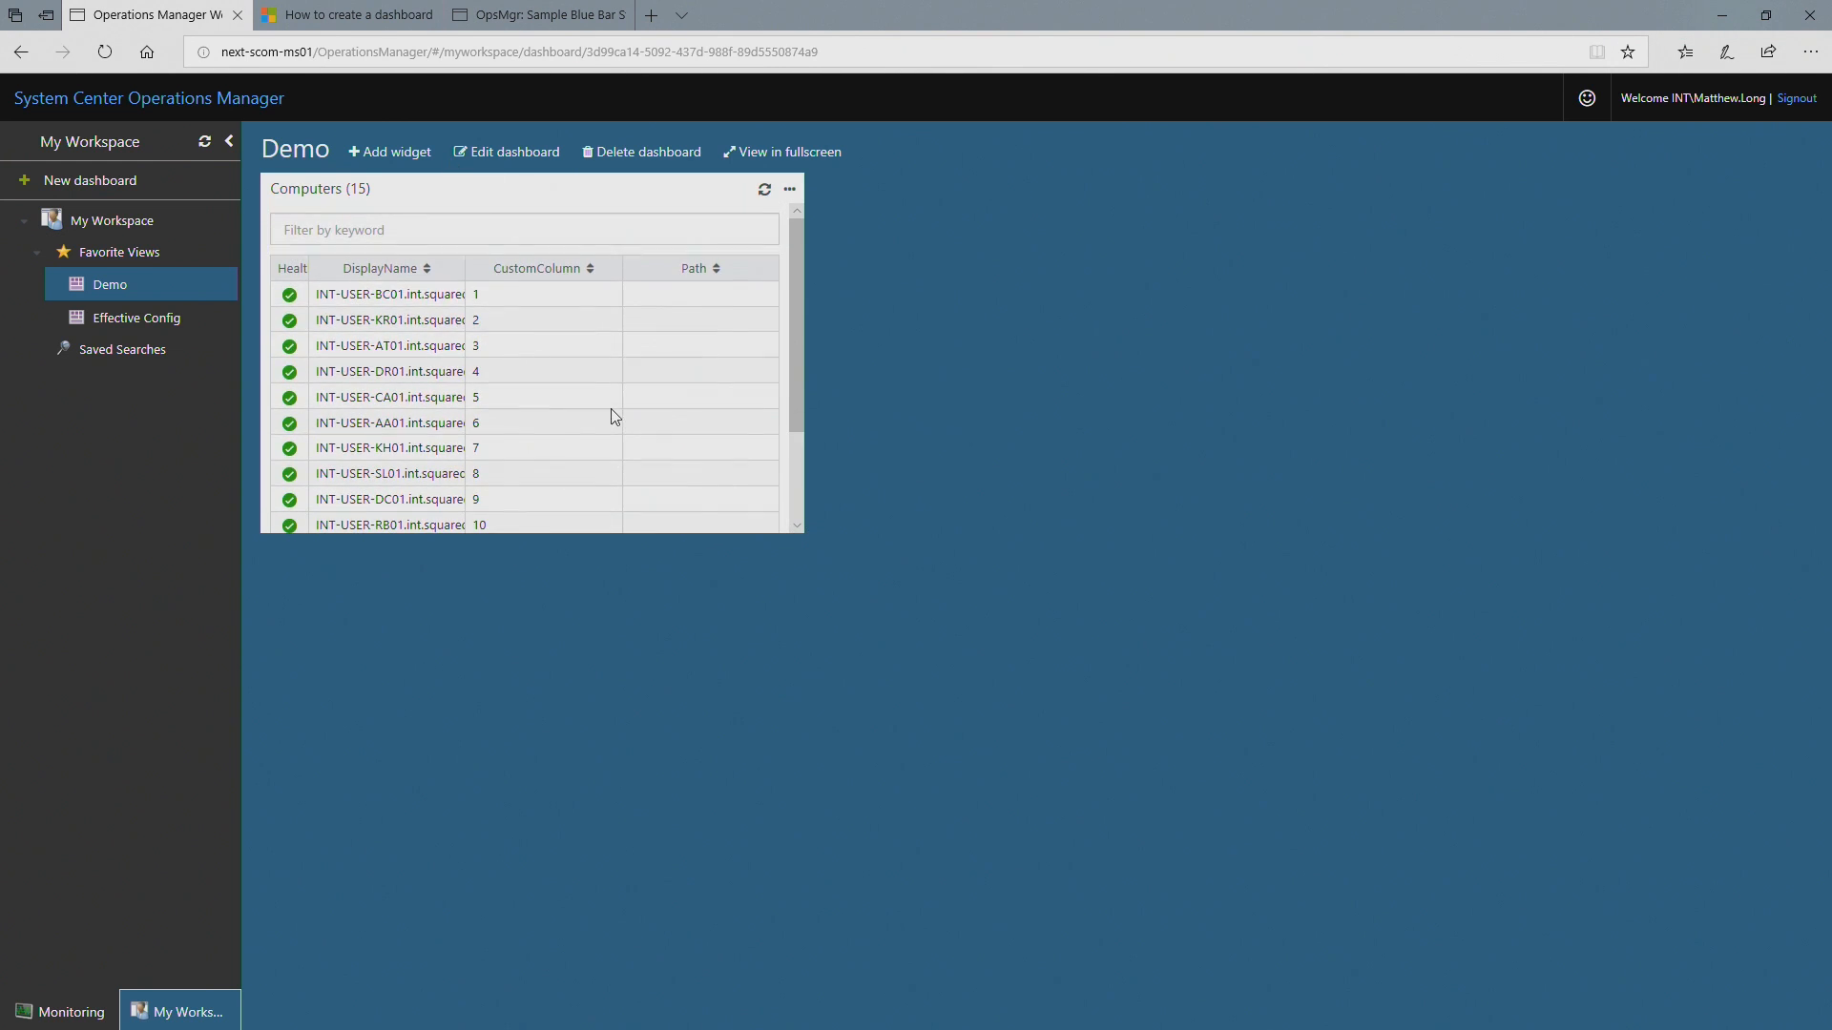
# Step: Enlarge the Computers widget to about eight grid cells wide and six high, and save the dashboard layout
pyautogui.click(510, 155)
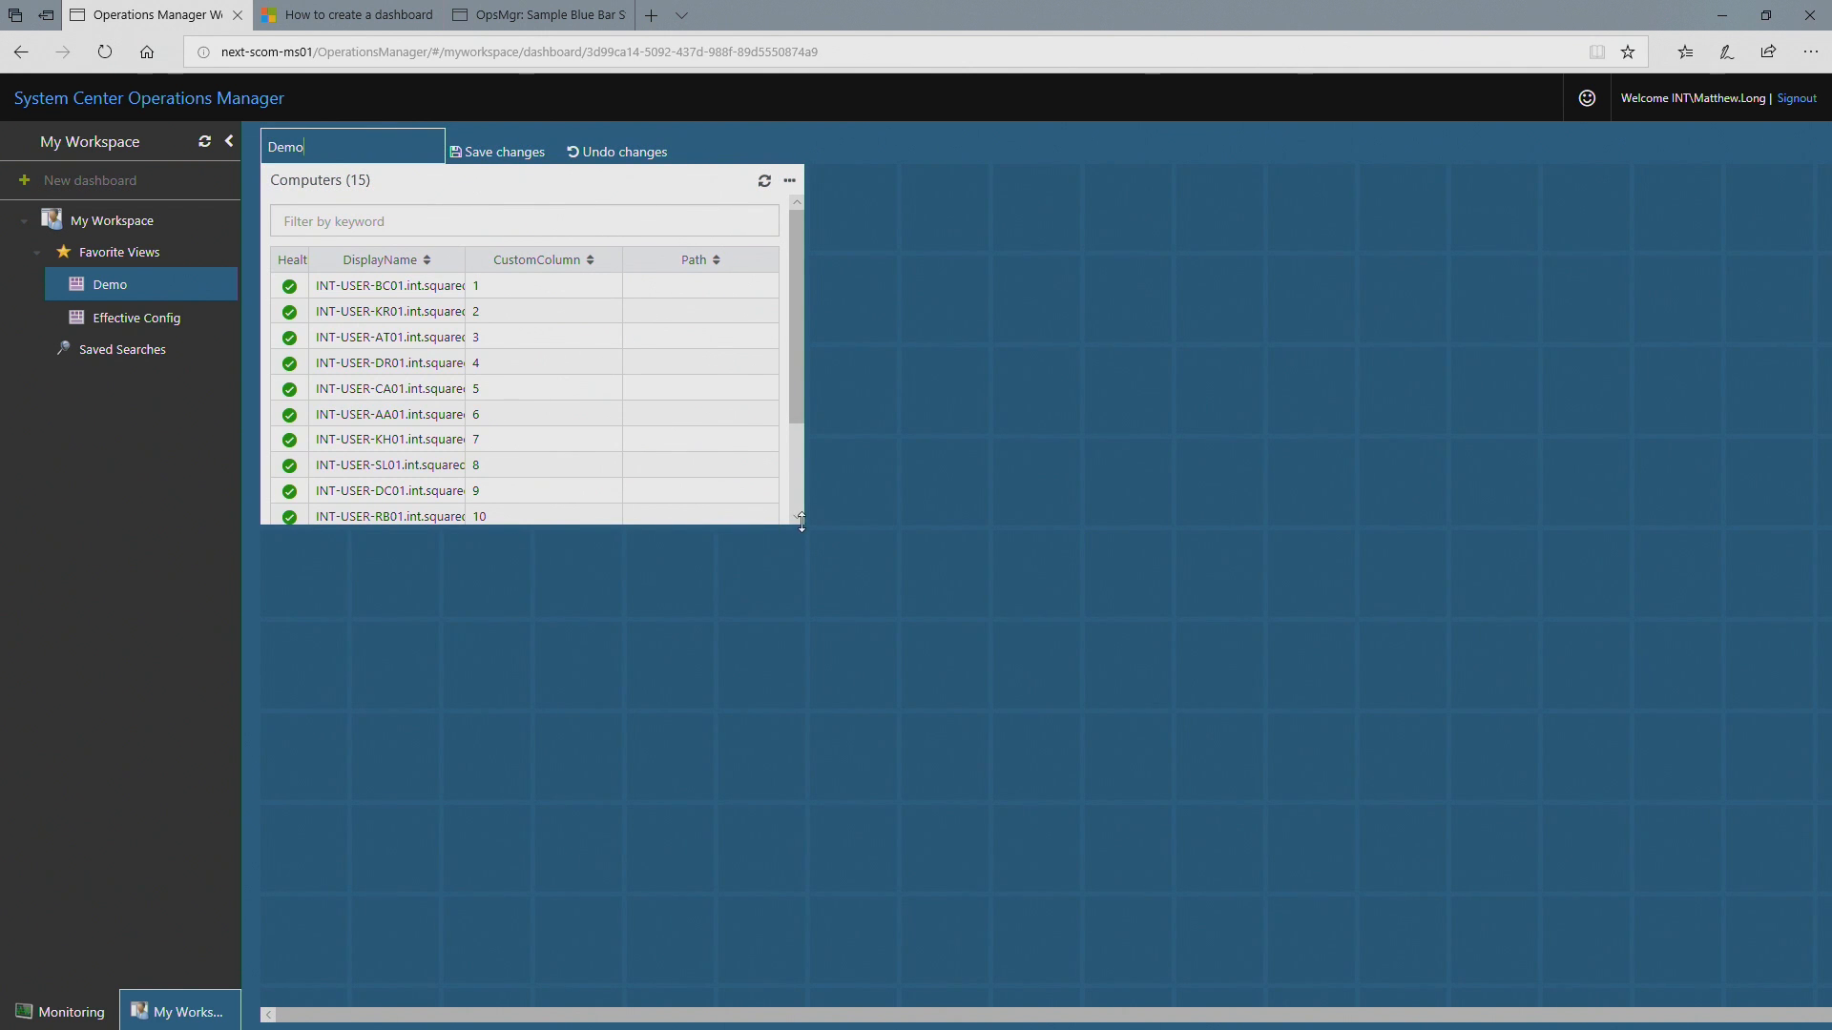
pyautogui.moveTo(804, 523); pyautogui.dragTo(969, 685)
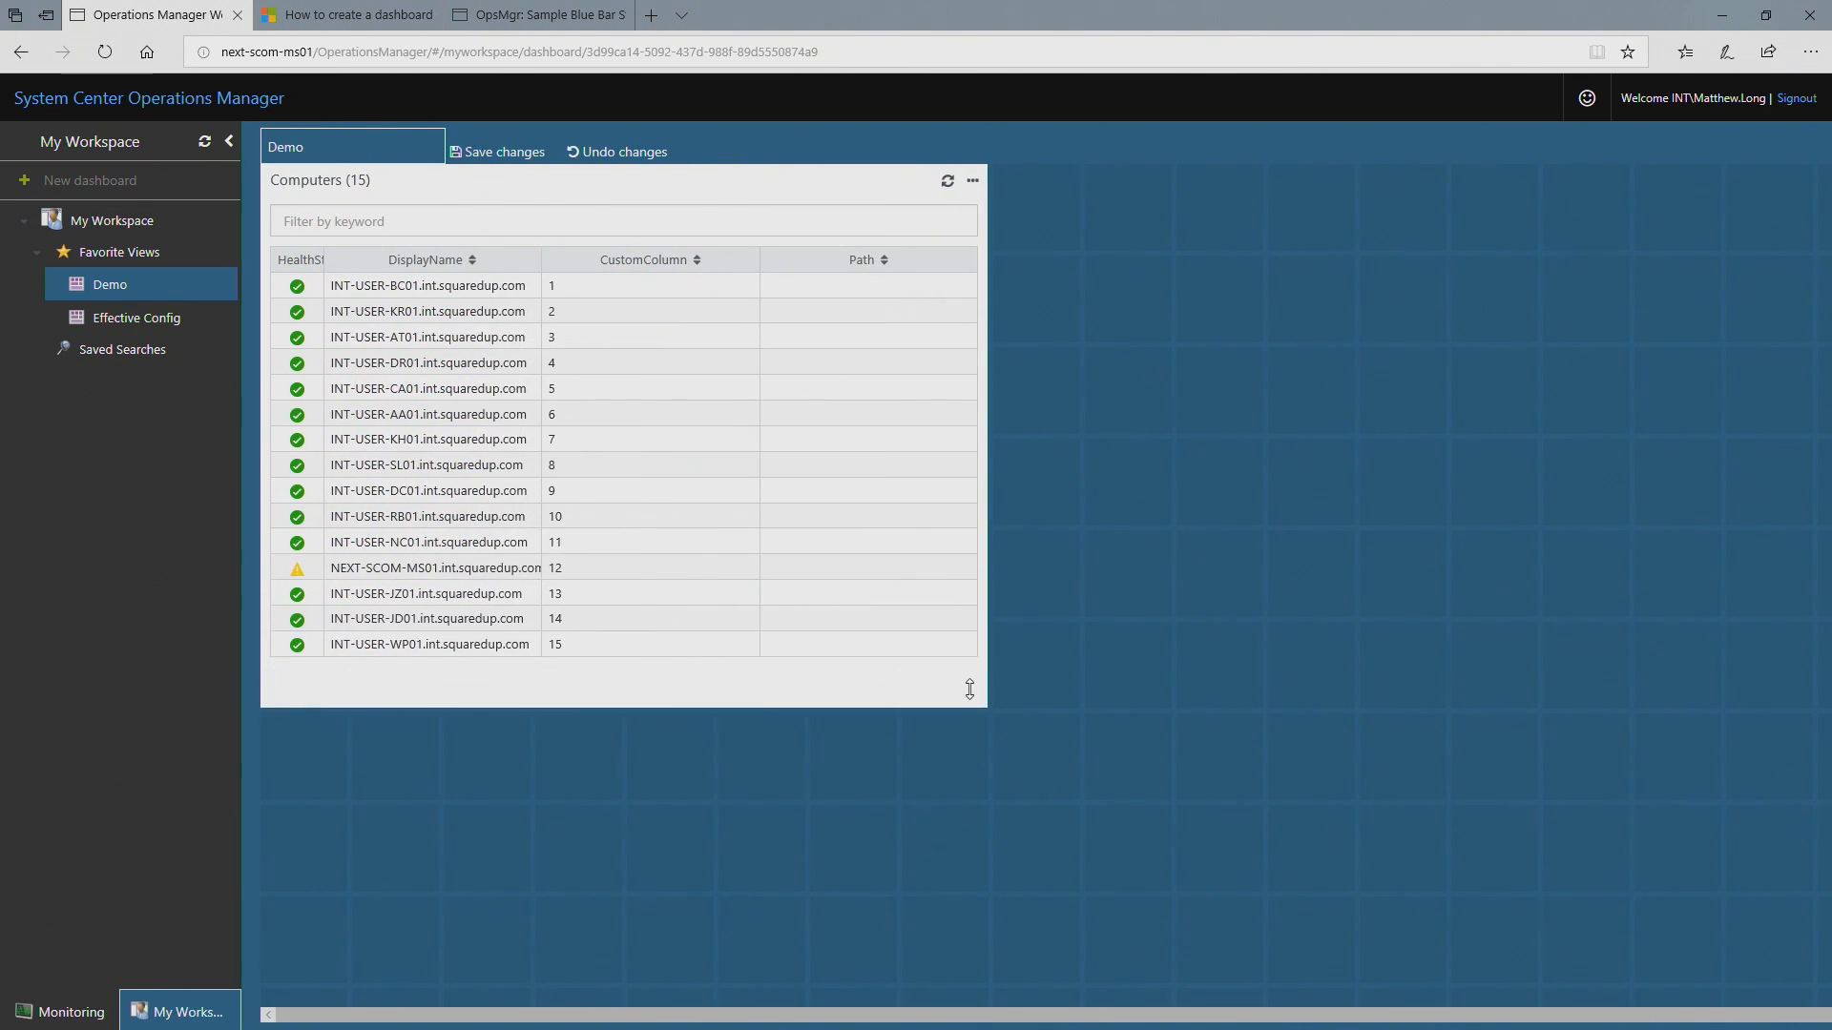
pyautogui.click(521, 153)
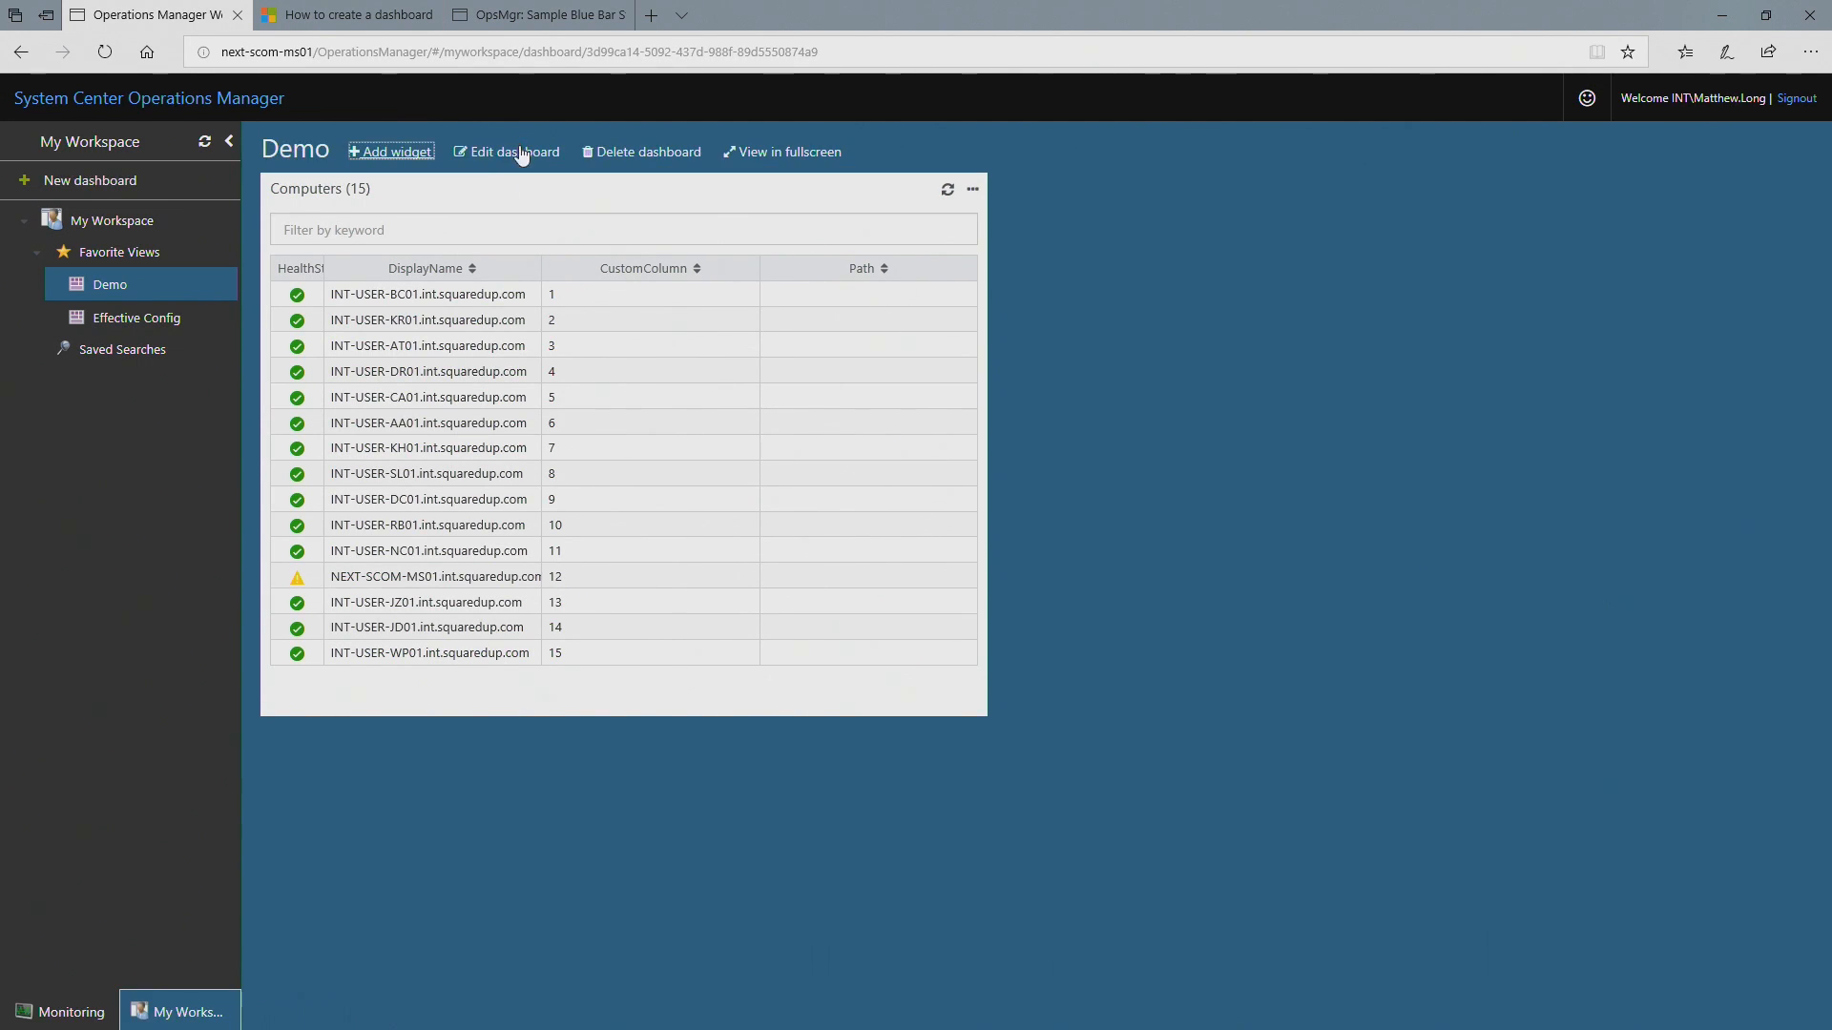
# Step: Compare the Computers list sorted by CustomColumn in both directions and by DisplayName, ending with CustomColumn ascending
pyautogui.click(339, 295)
pyautogui.click(700, 274)
pyautogui.click(699, 273)
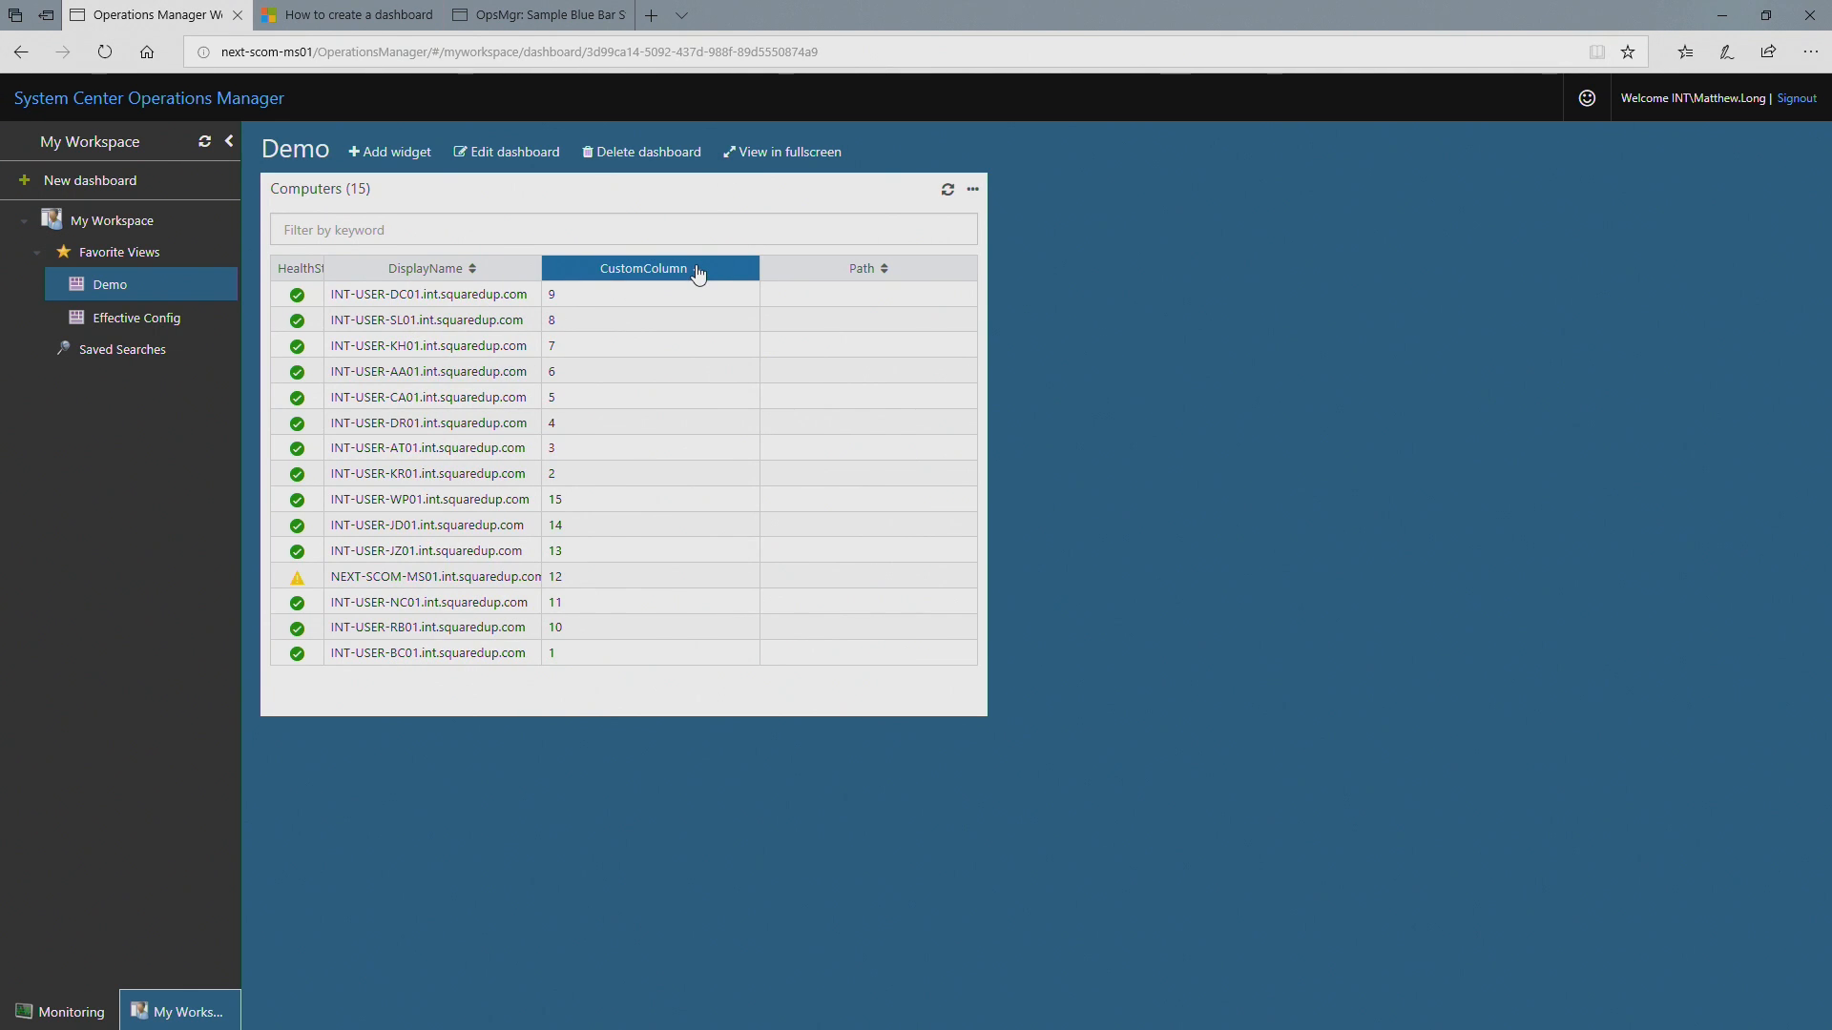
pyautogui.click(700, 274)
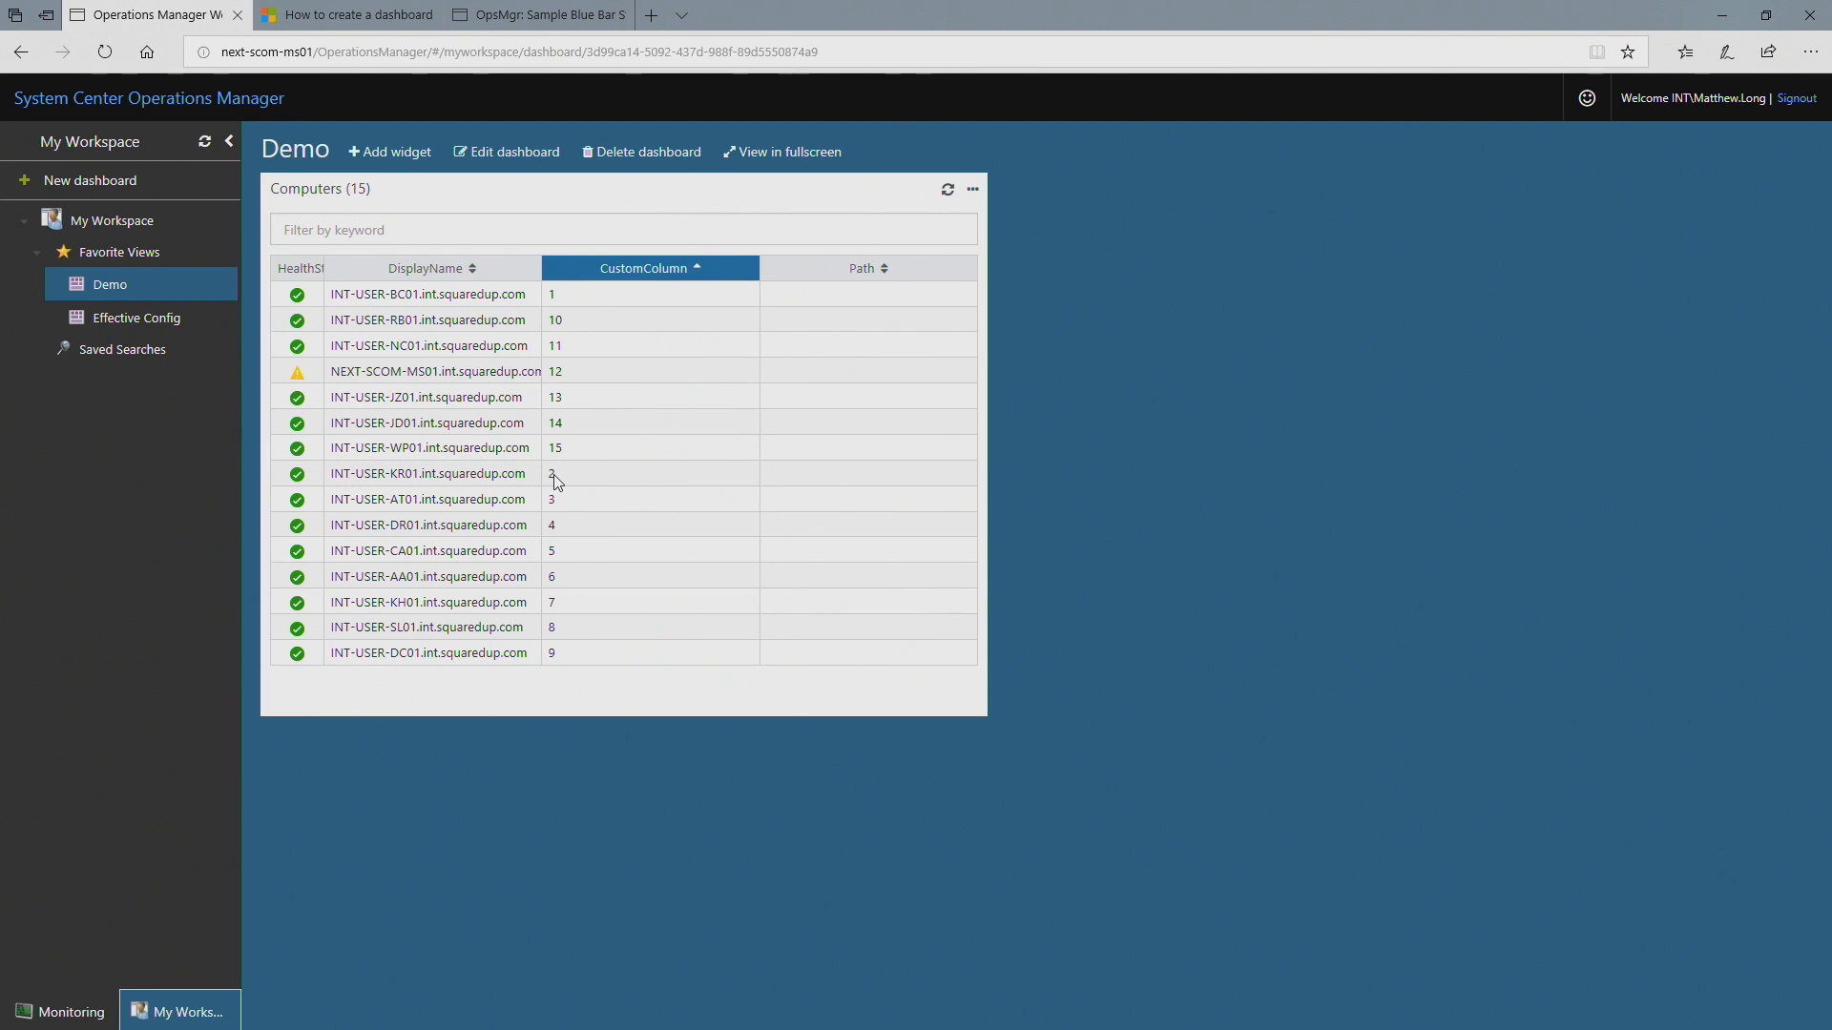
pyautogui.click(689, 271)
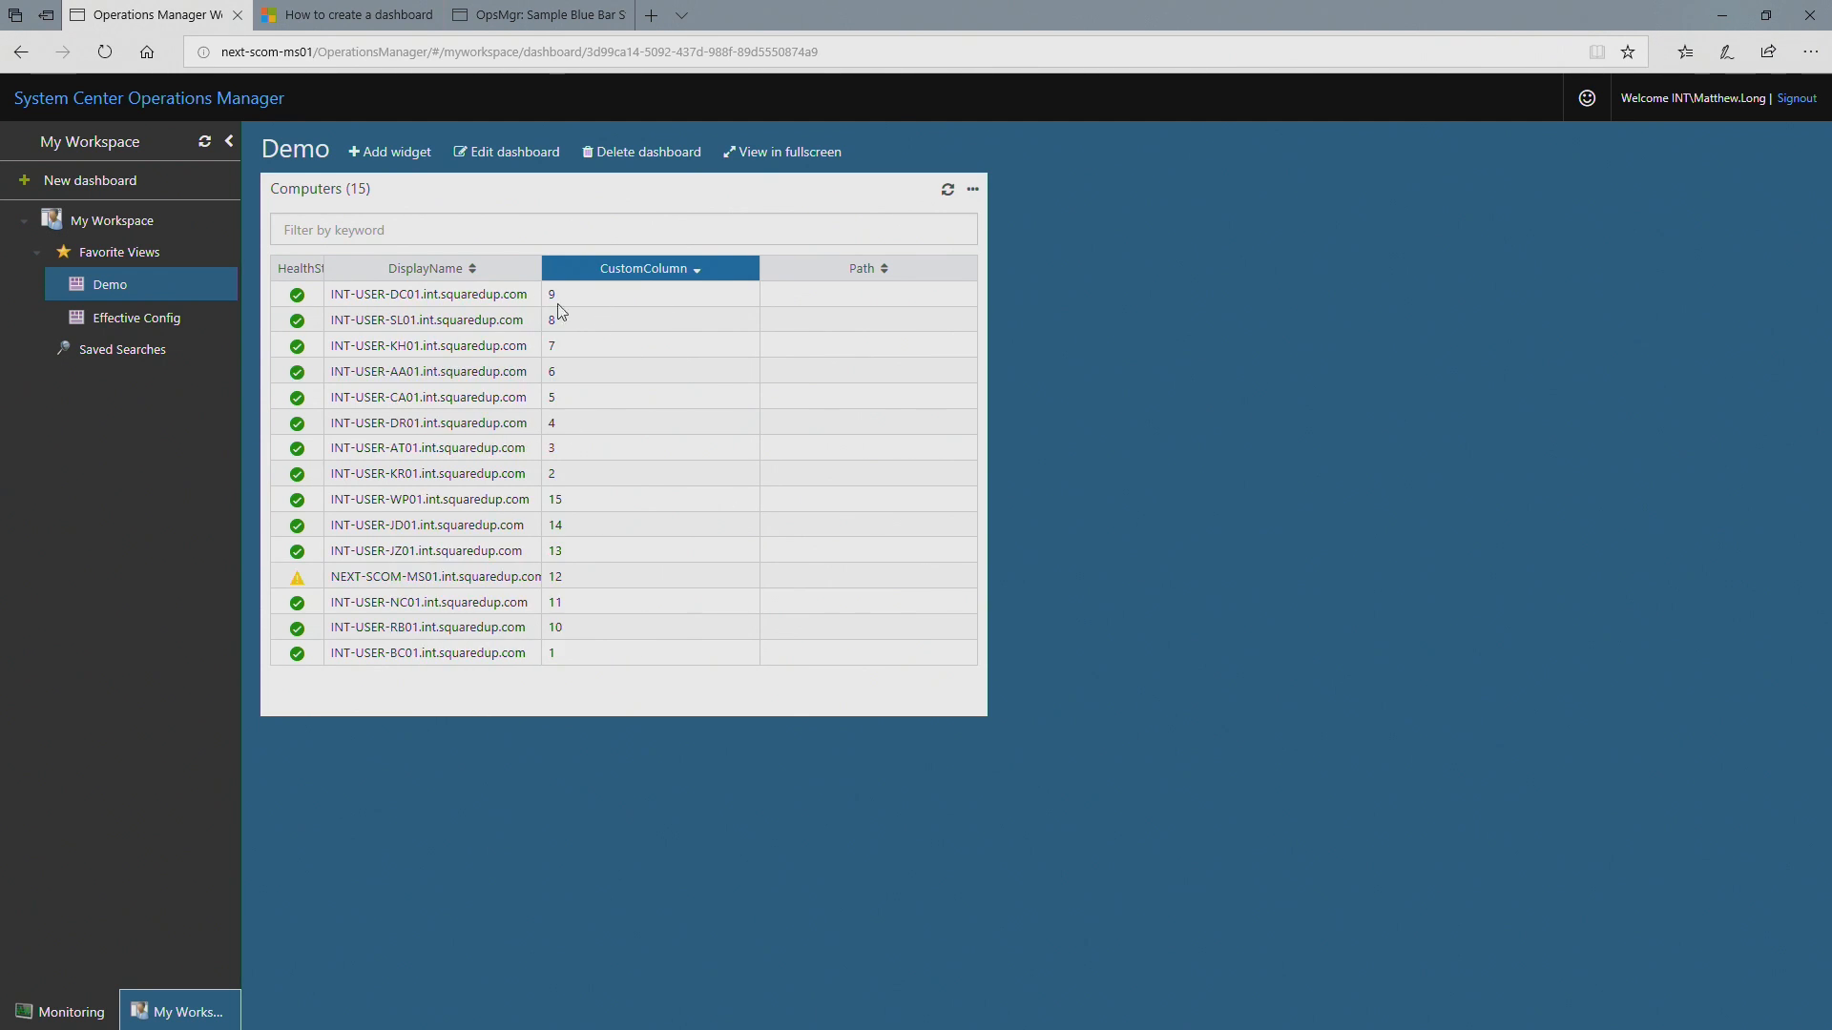
pyautogui.click(484, 269)
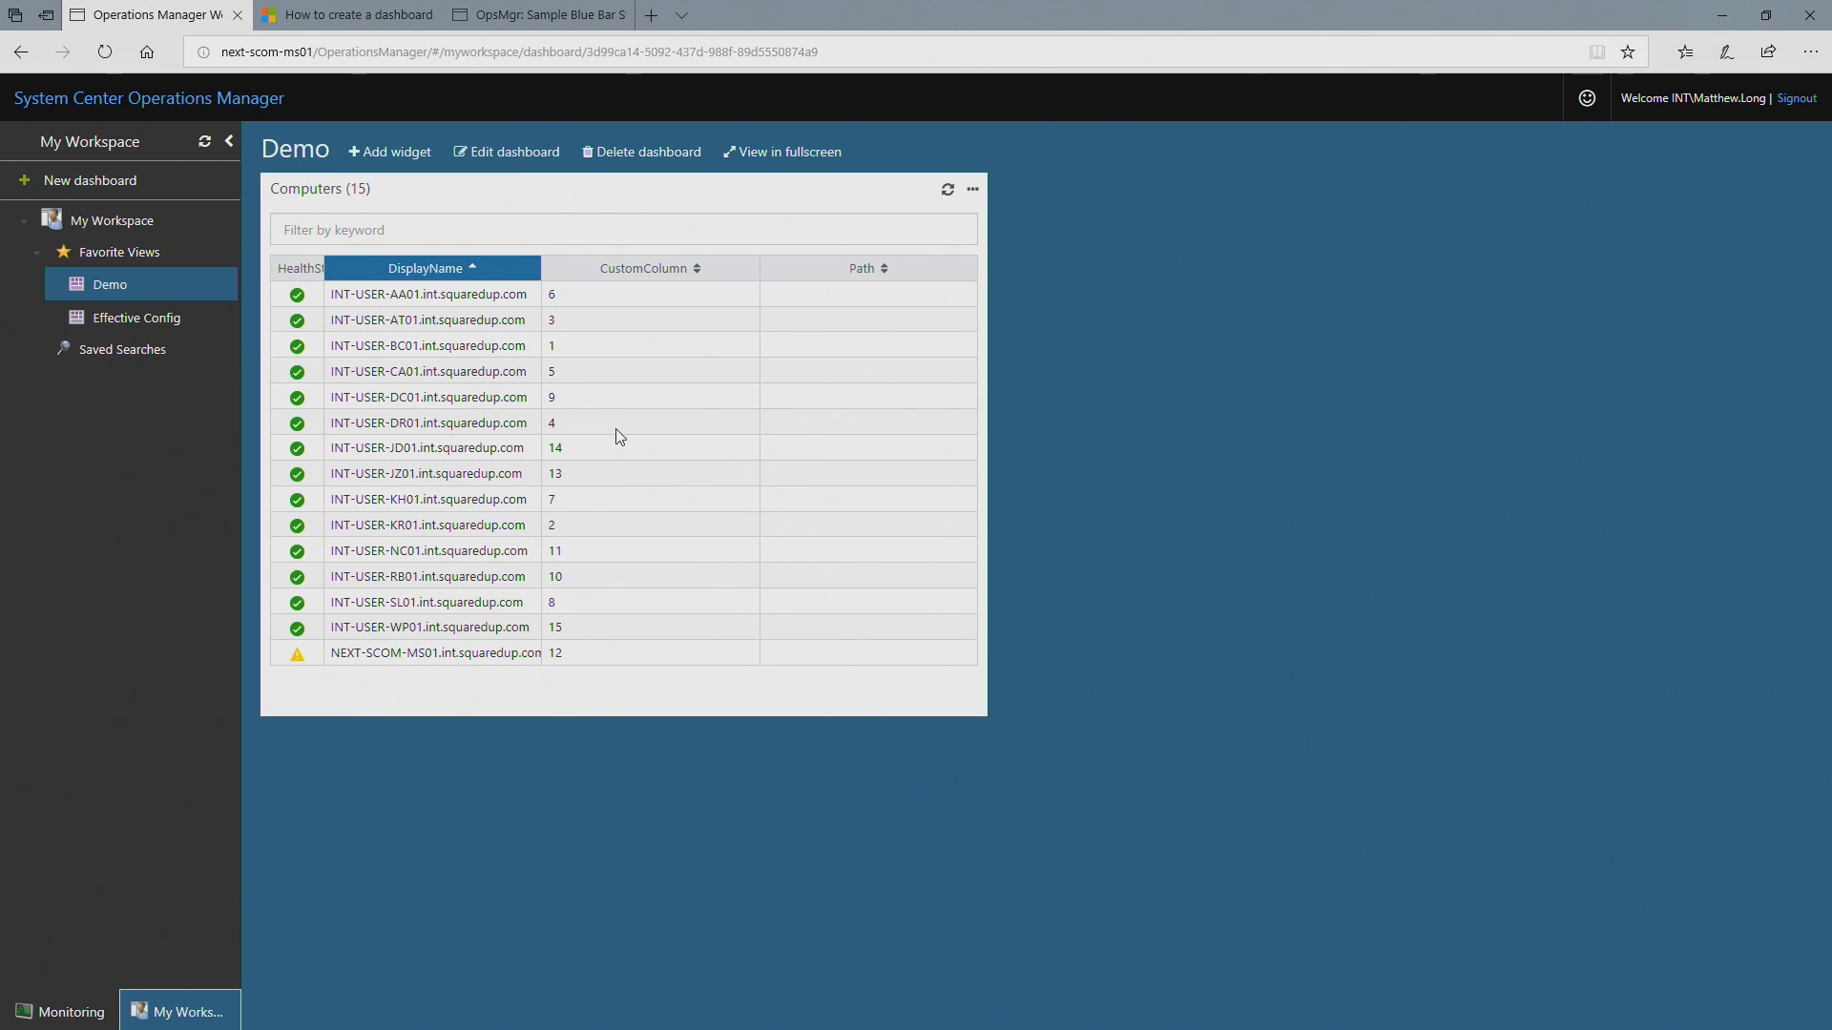
pyautogui.click(697, 270)
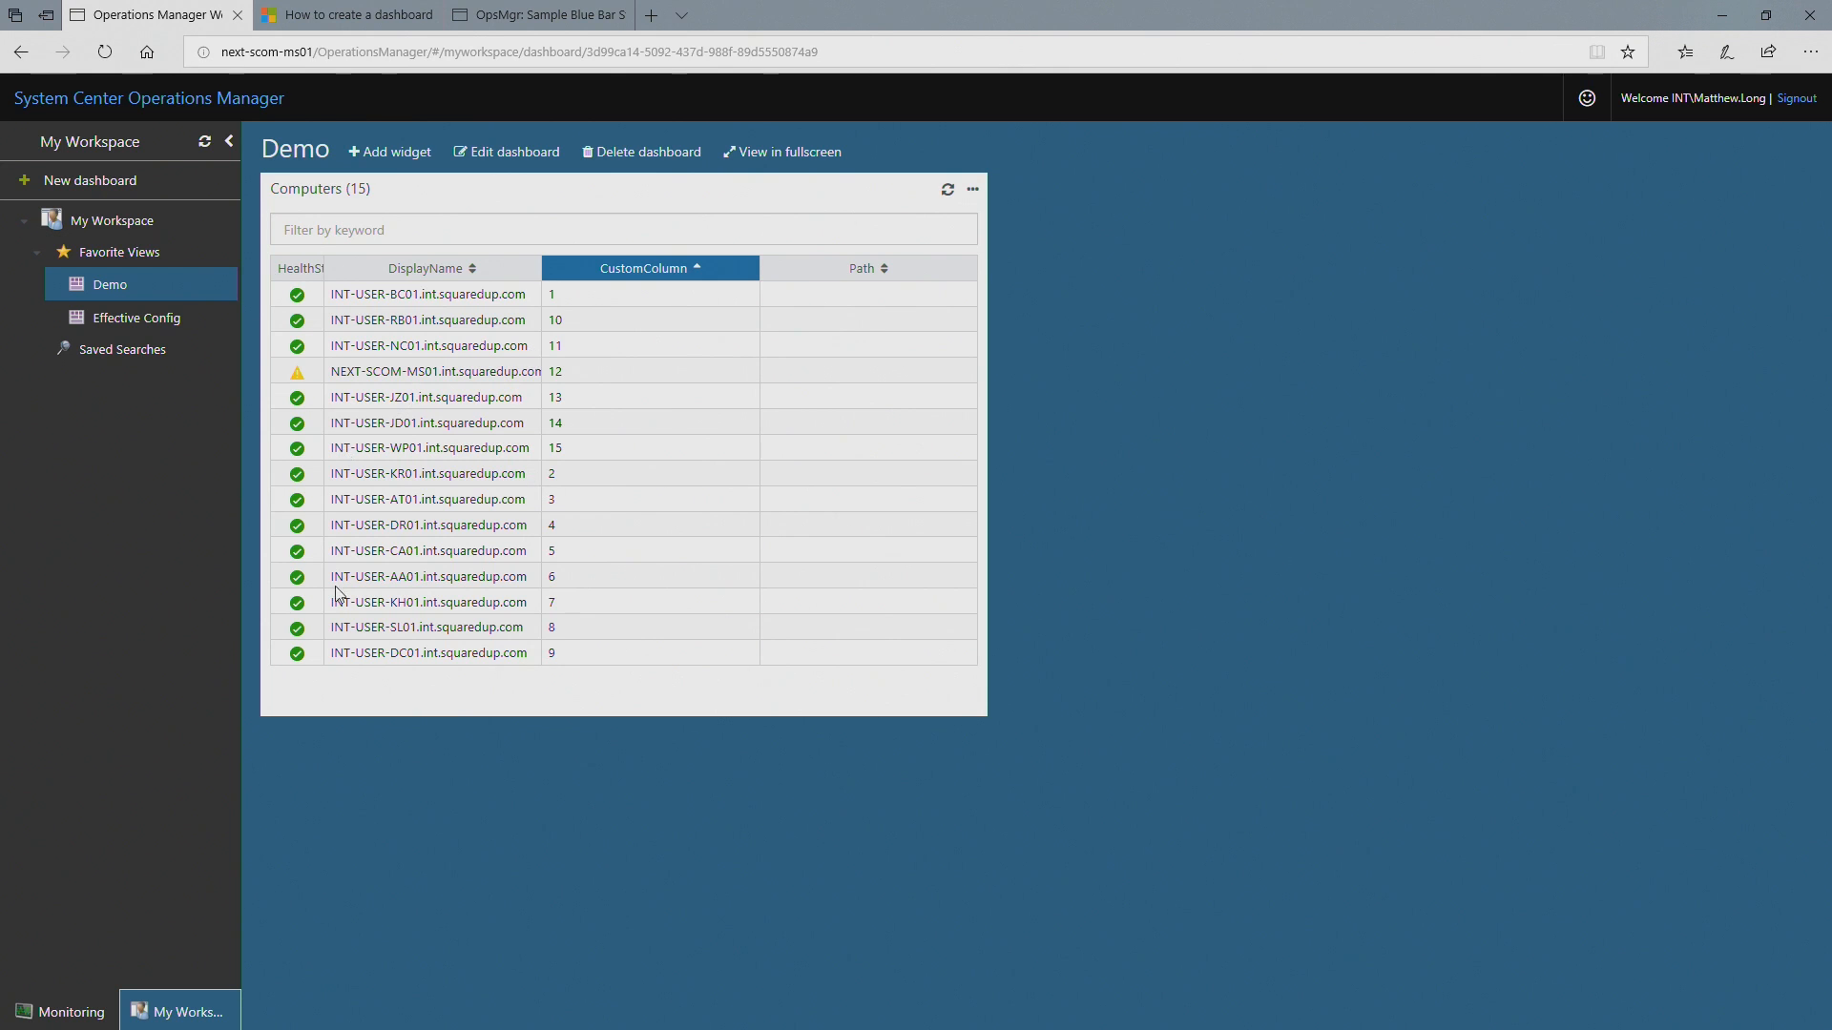
# Step: Compare the Demo dashboard's table with the blue bar columns in the OpsMgr Sample Blue Bar State Widget Template blog post
pyautogui.click(512, 27)
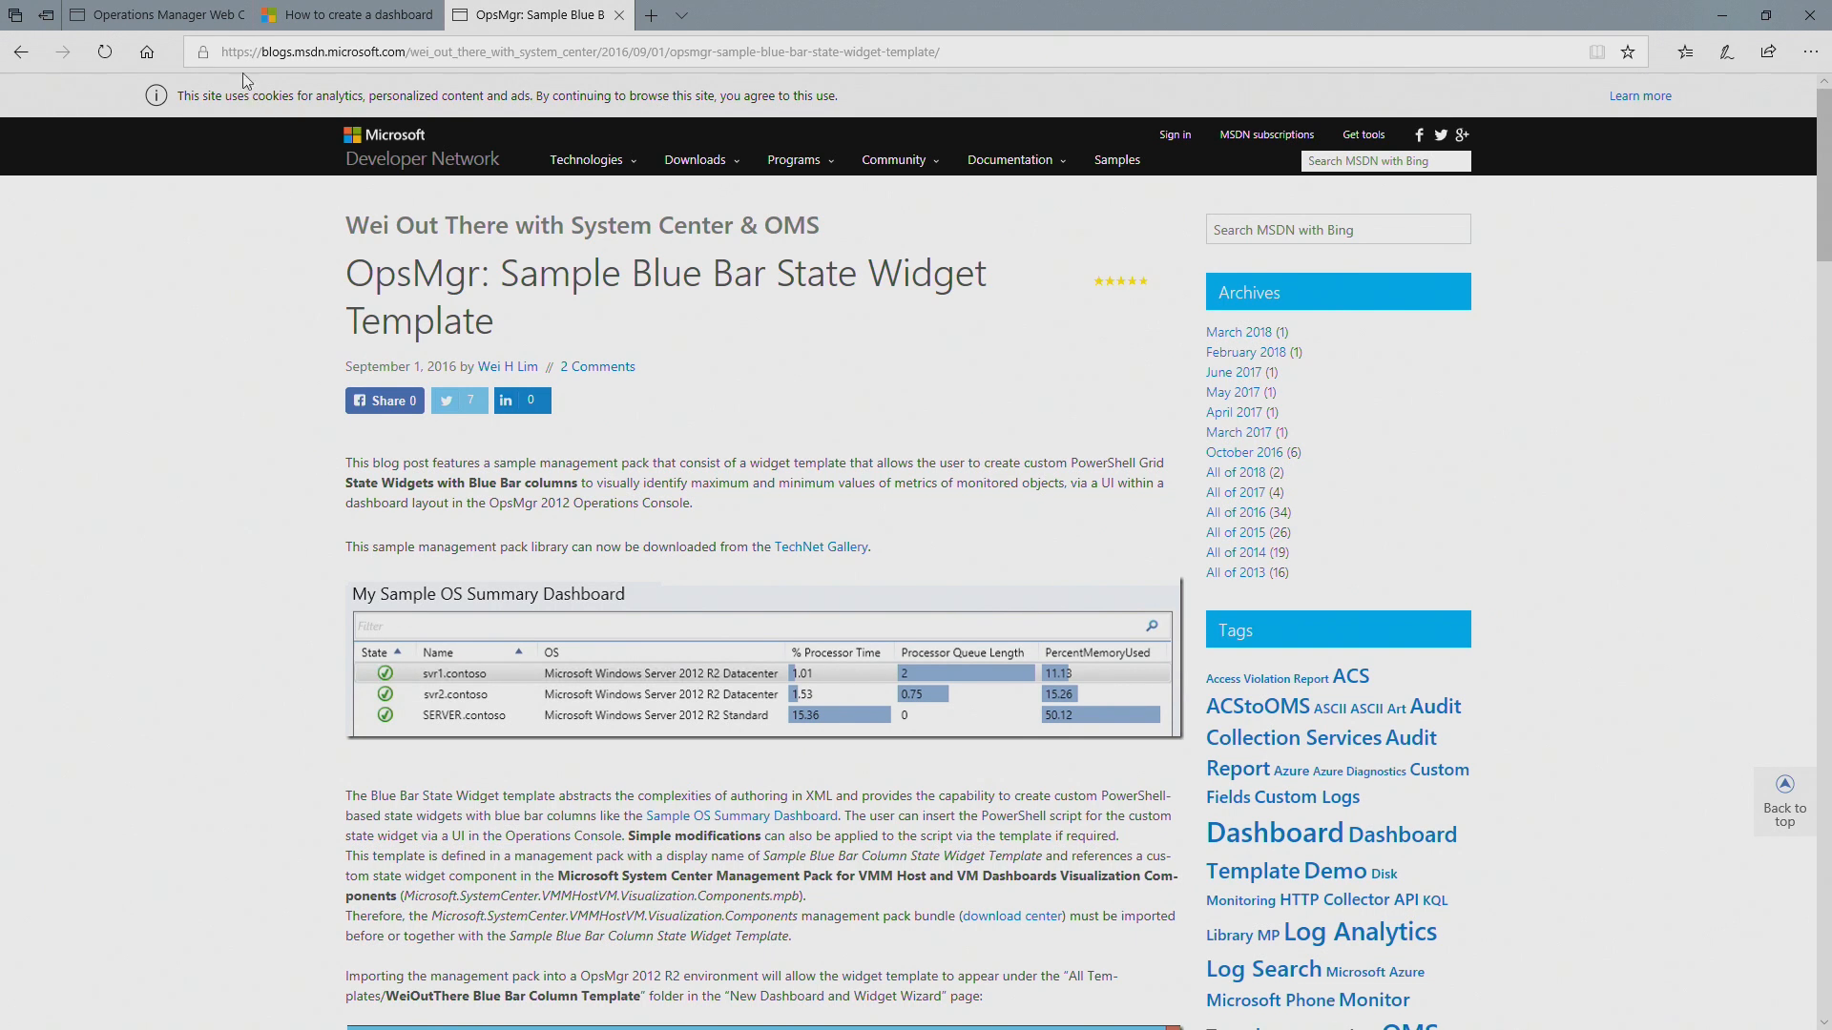
pyautogui.click(157, 15)
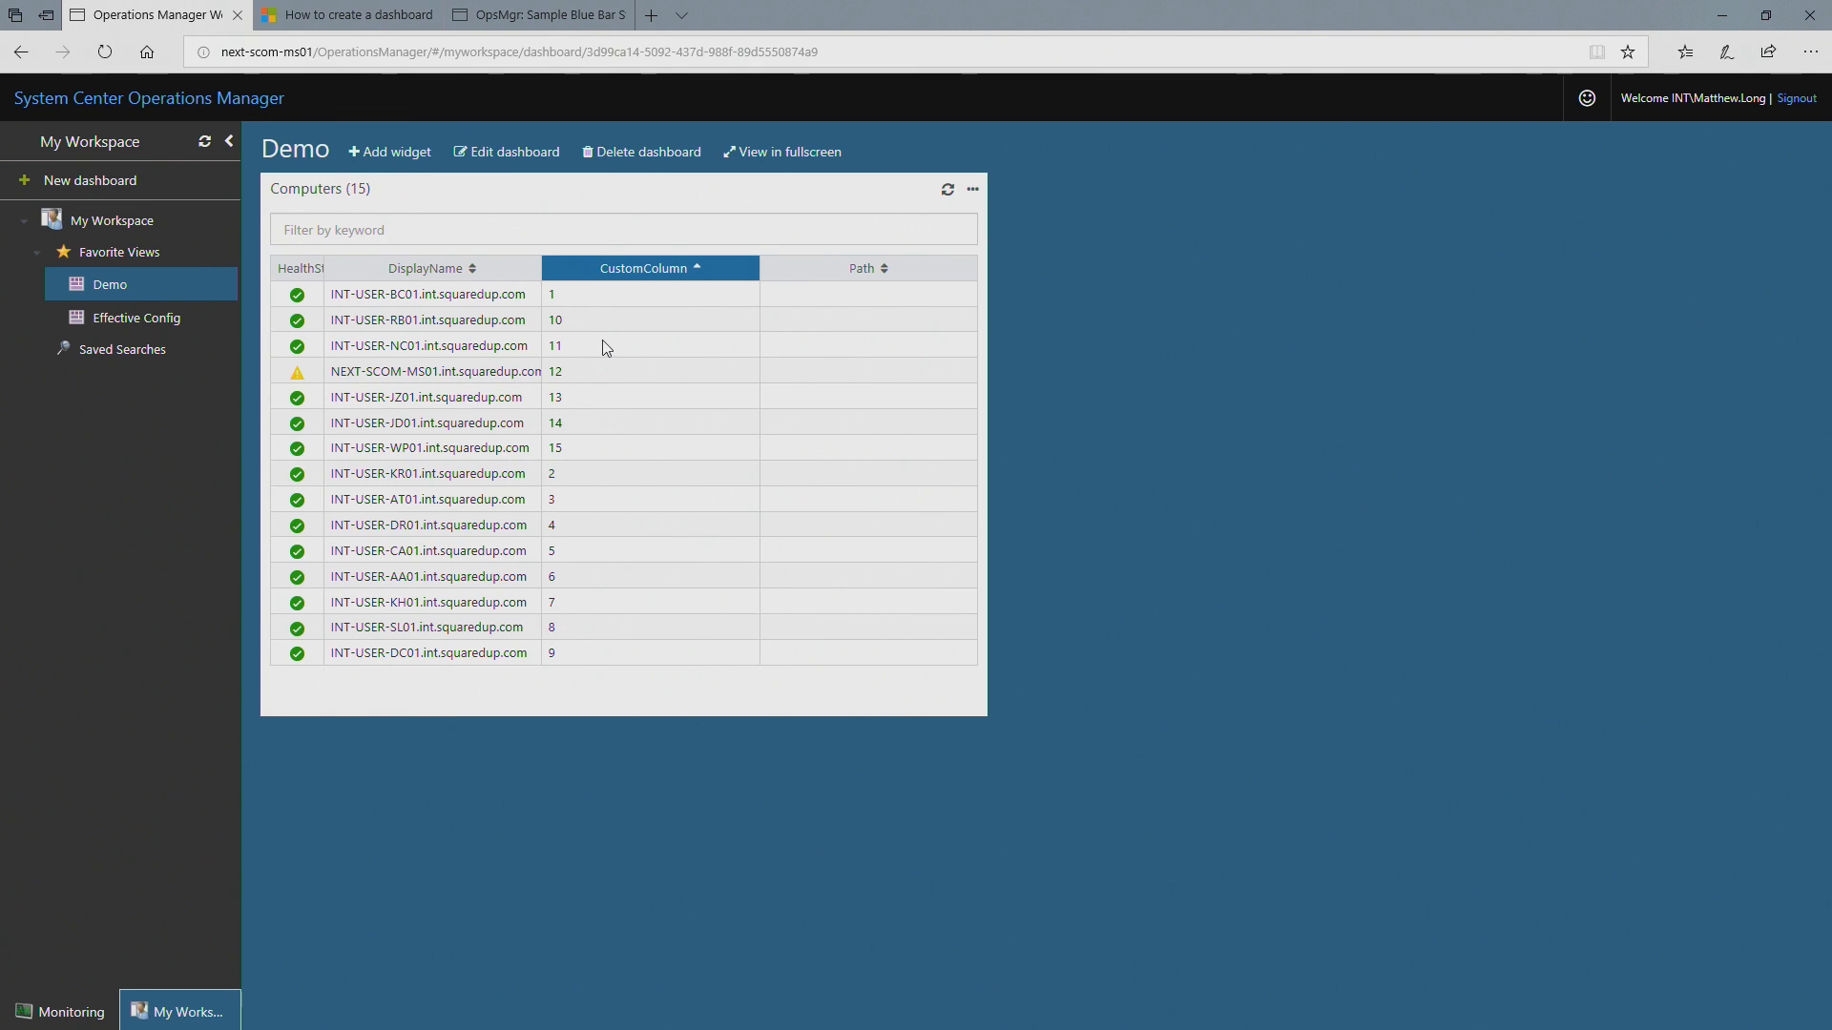
pyautogui.click(544, 15)
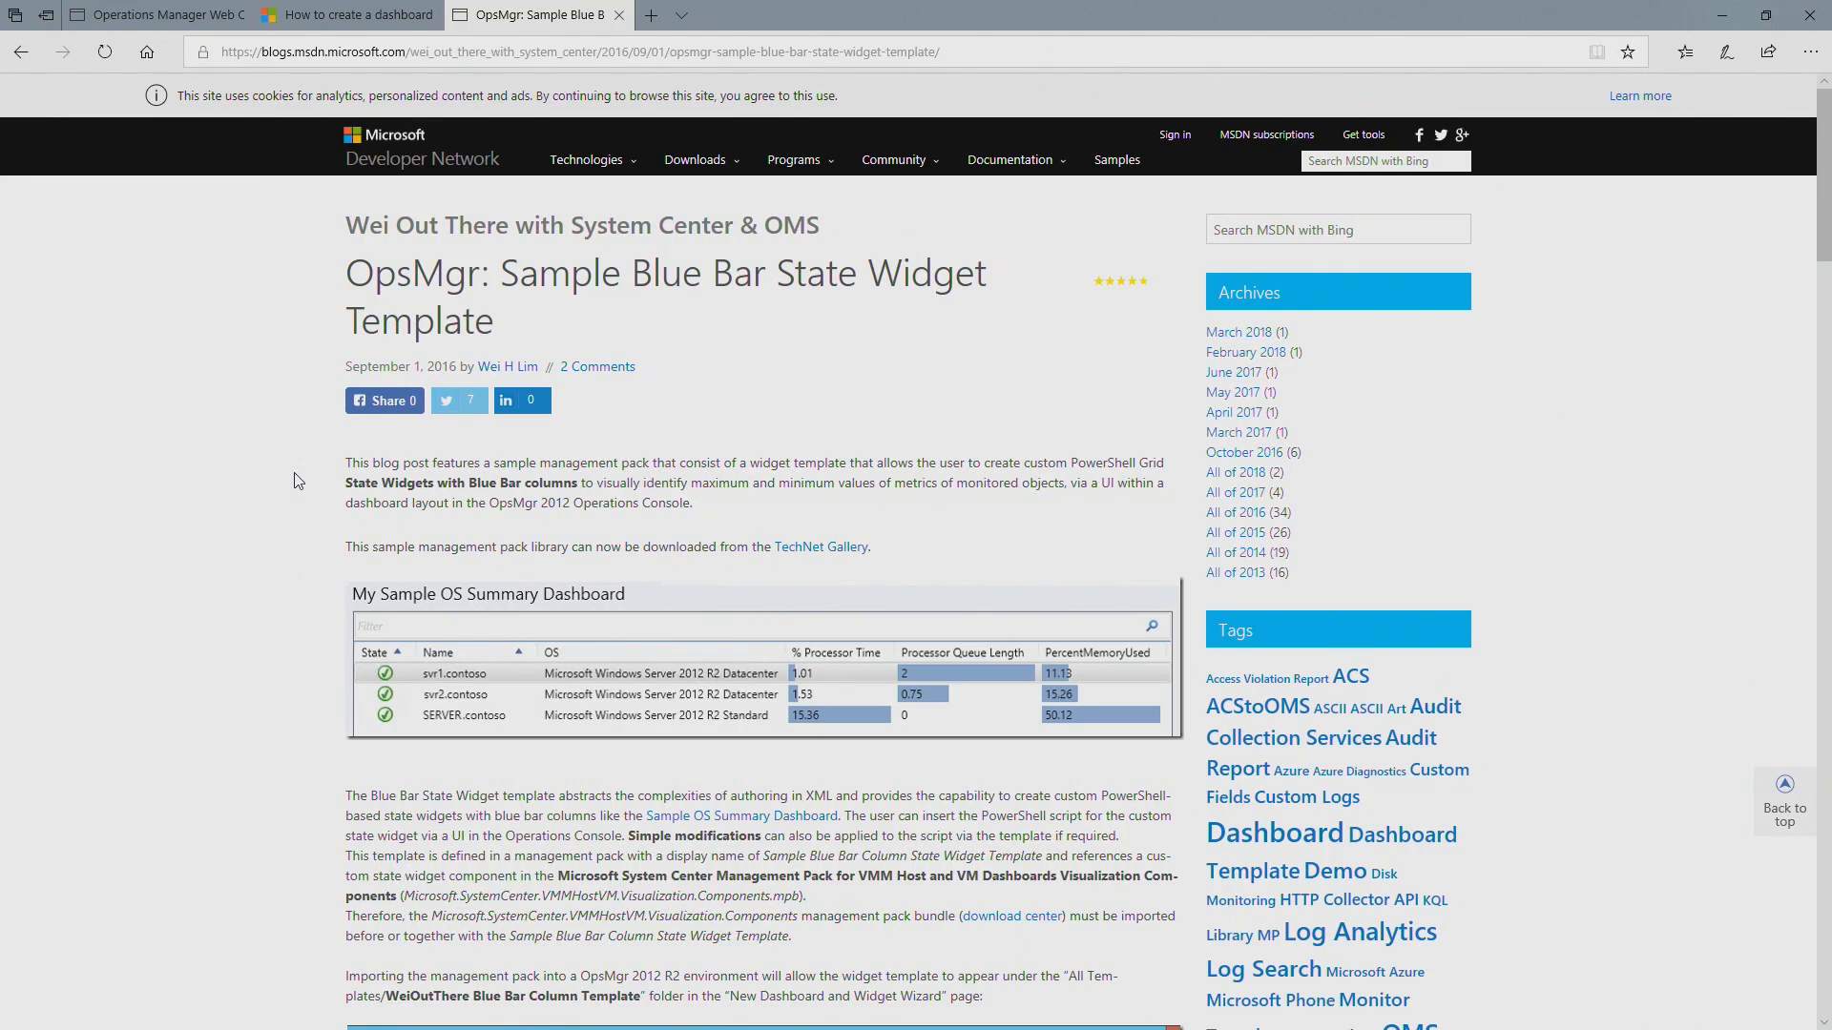
# Step: Copy the entire sample PowerShell script from the Blue Bar State Widget blog post and return to the Demo dashboard
pyautogui.scroll(-9, 299, 479)
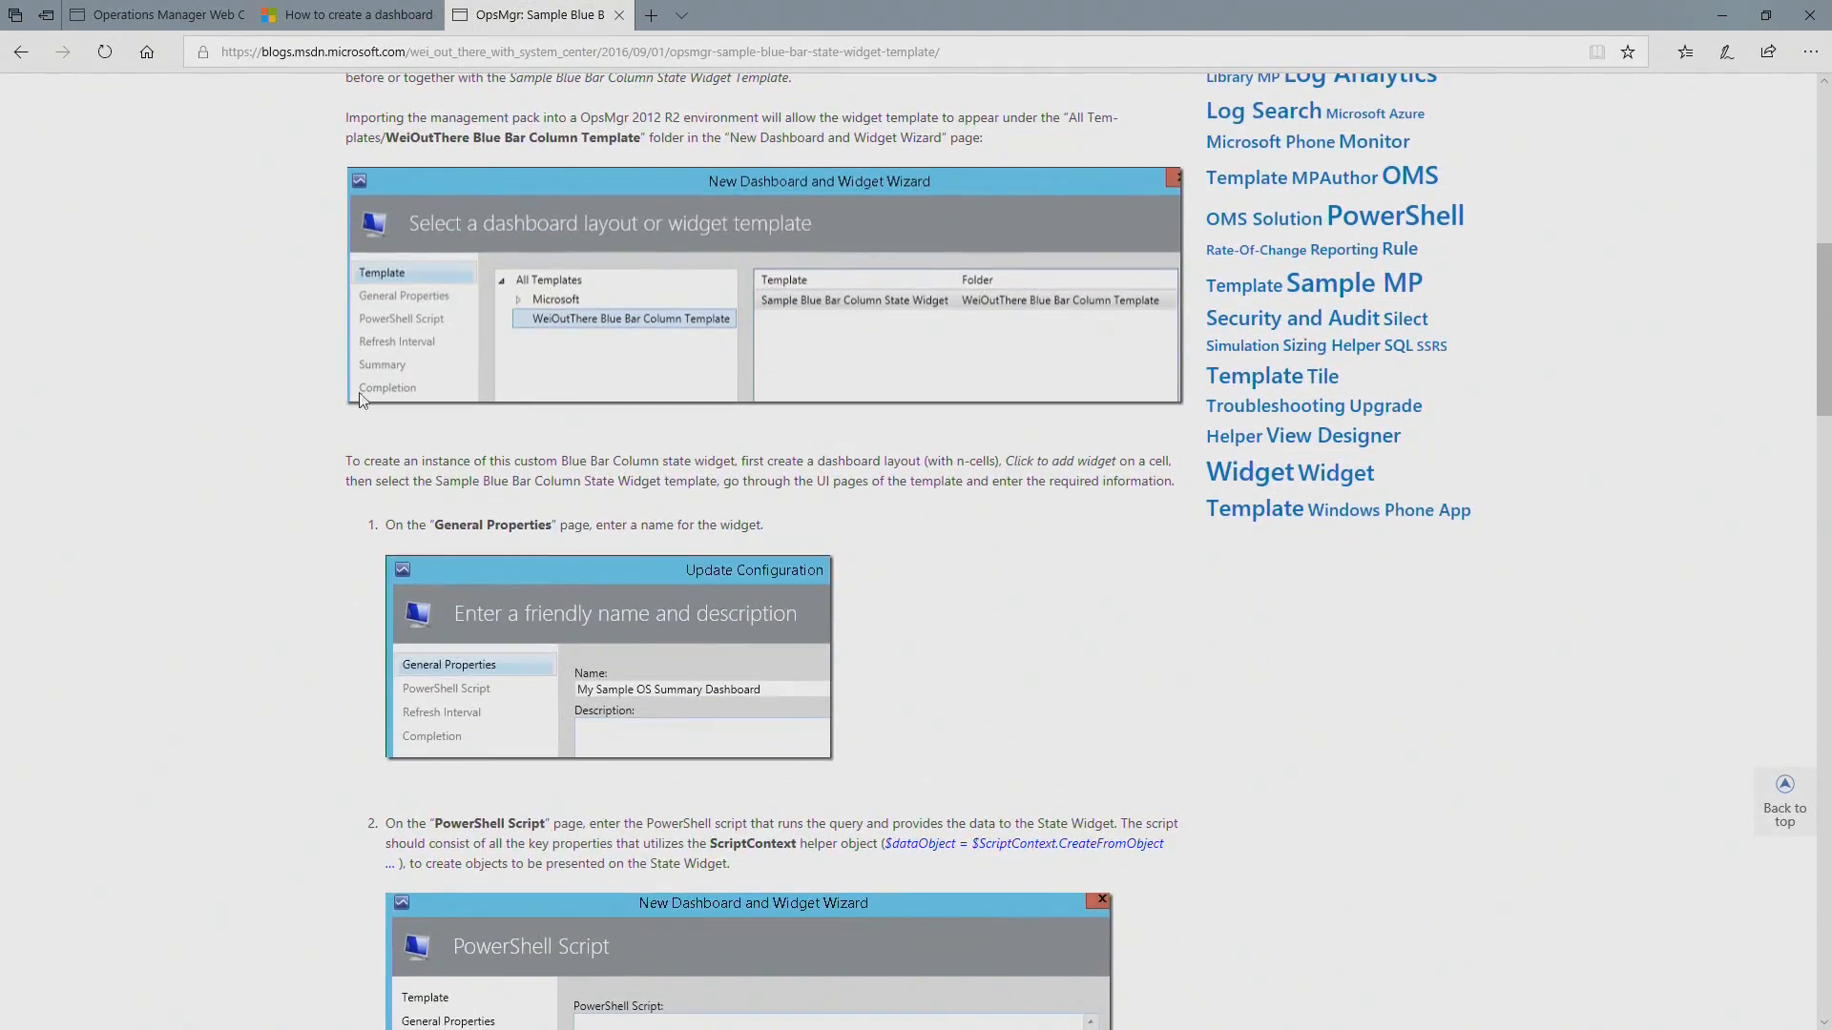
pyautogui.scroll(-20, 245, 540)
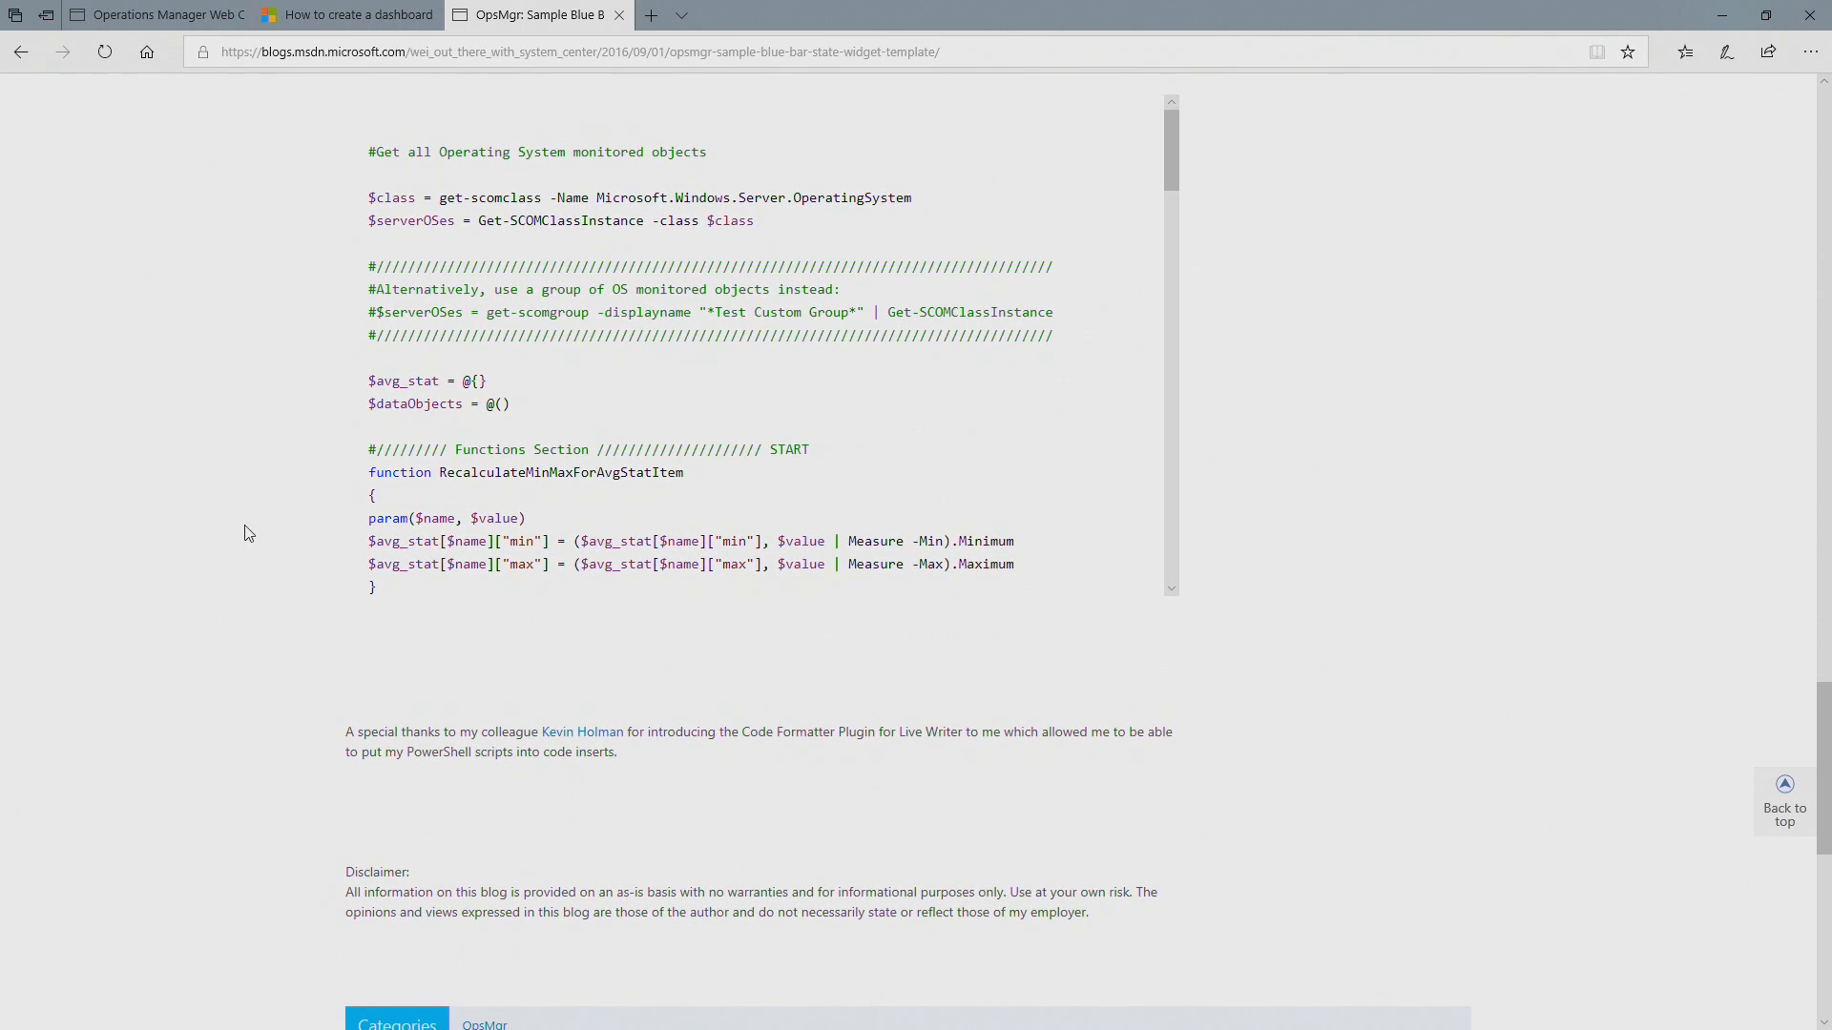
pyautogui.scroll(2, 437, 565)
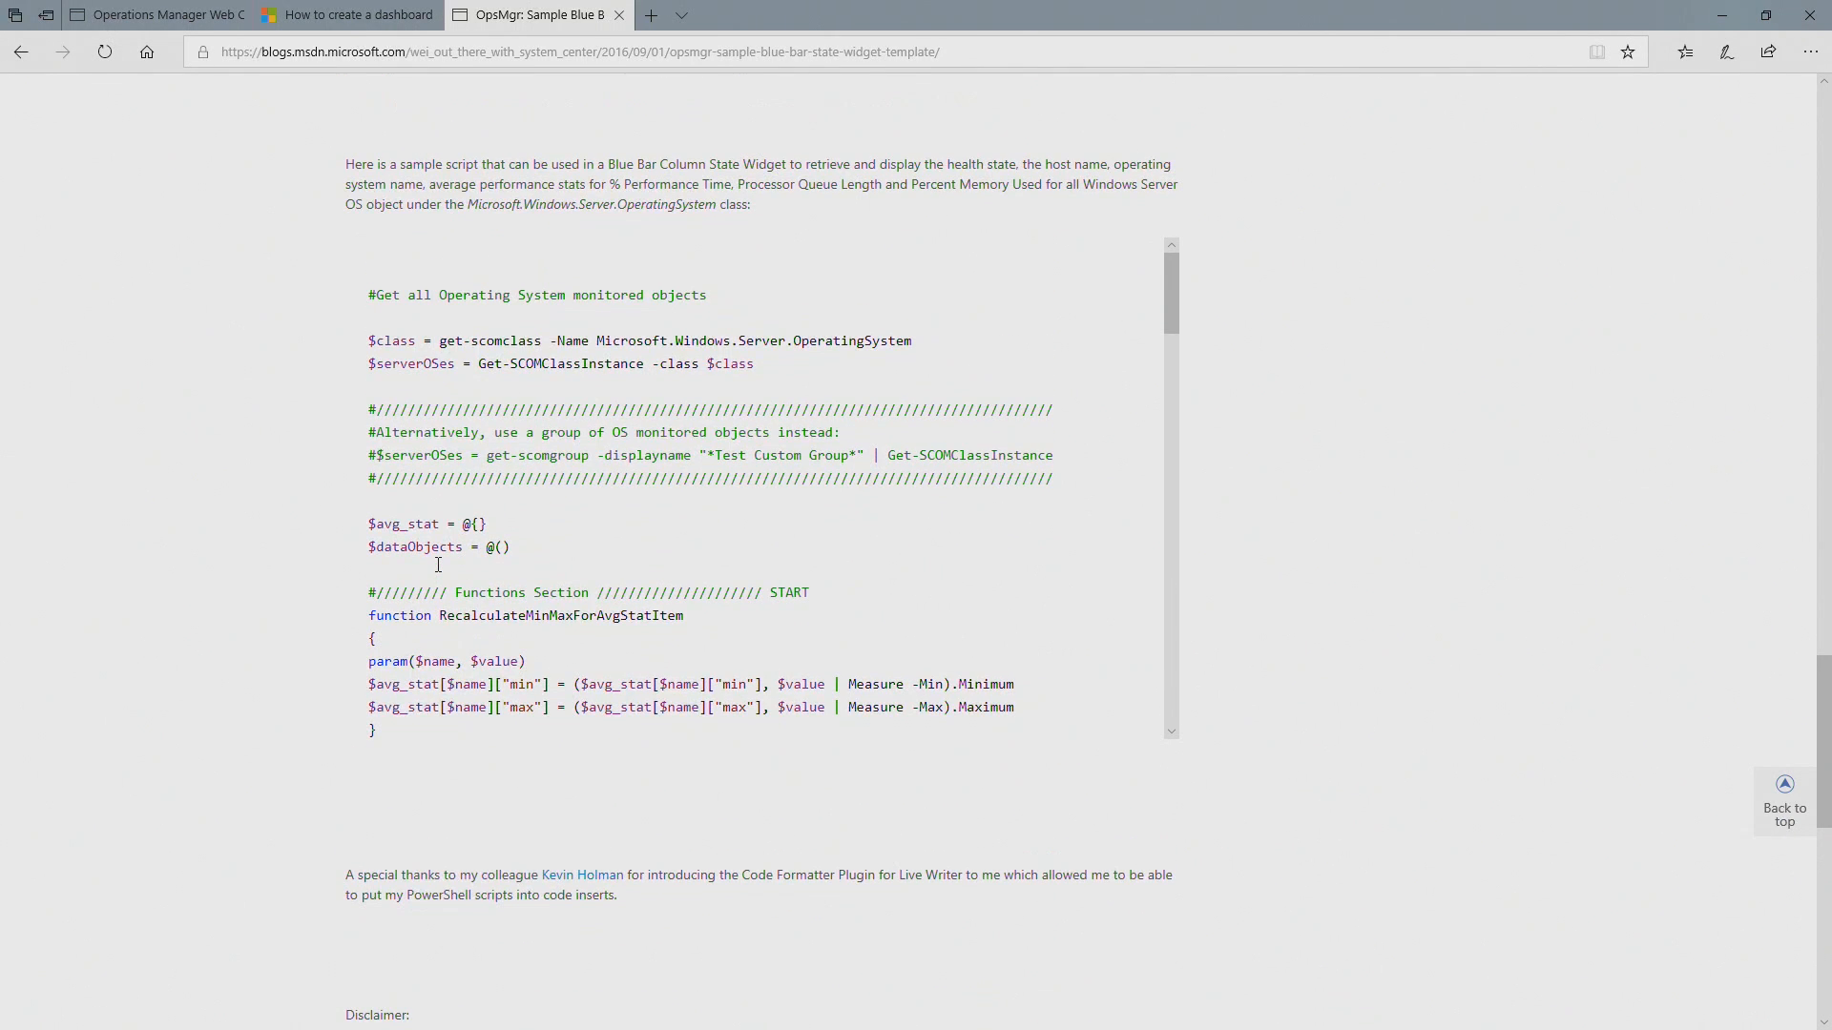
pyautogui.tripleClick(374, 297)
pyautogui.click(374, 303)
pyautogui.scroll(-15, 494, 500)
pyautogui.scroll(-10, 494, 500)
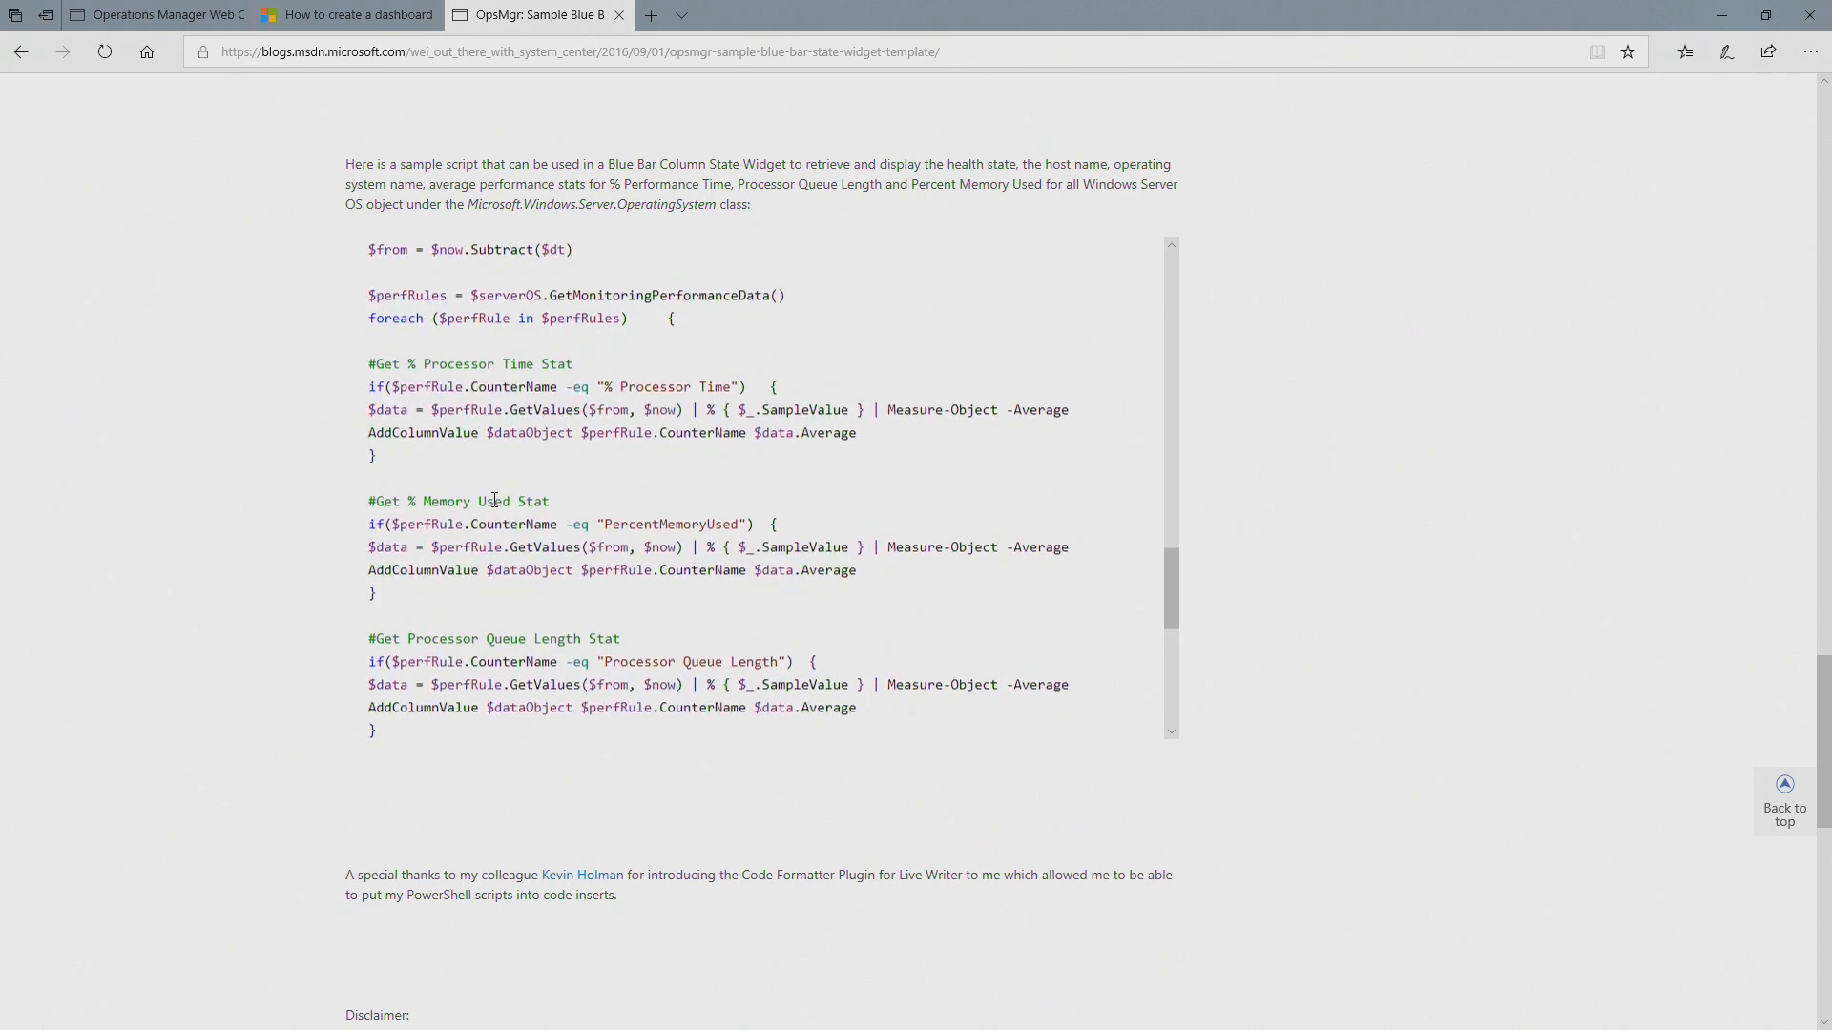
pyautogui.moveTo(494, 500); pyautogui.dragTo(432, 723)
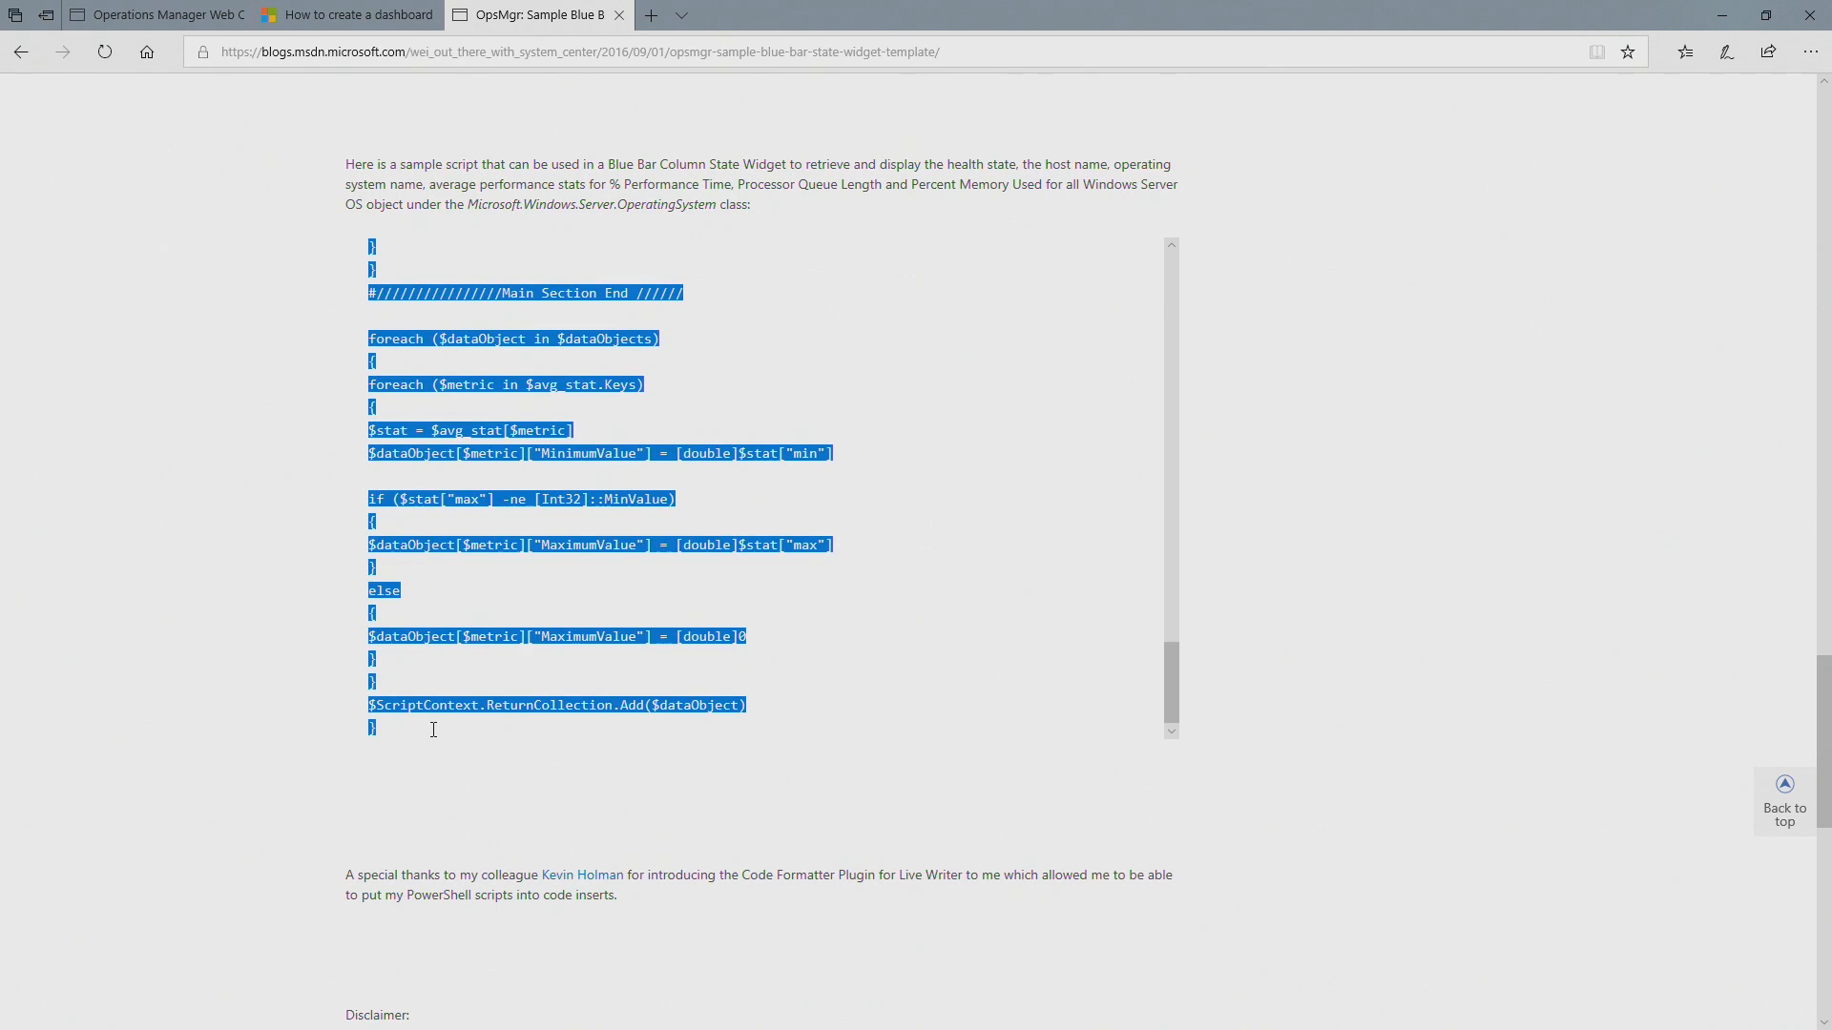
pyautogui.click(153, 14)
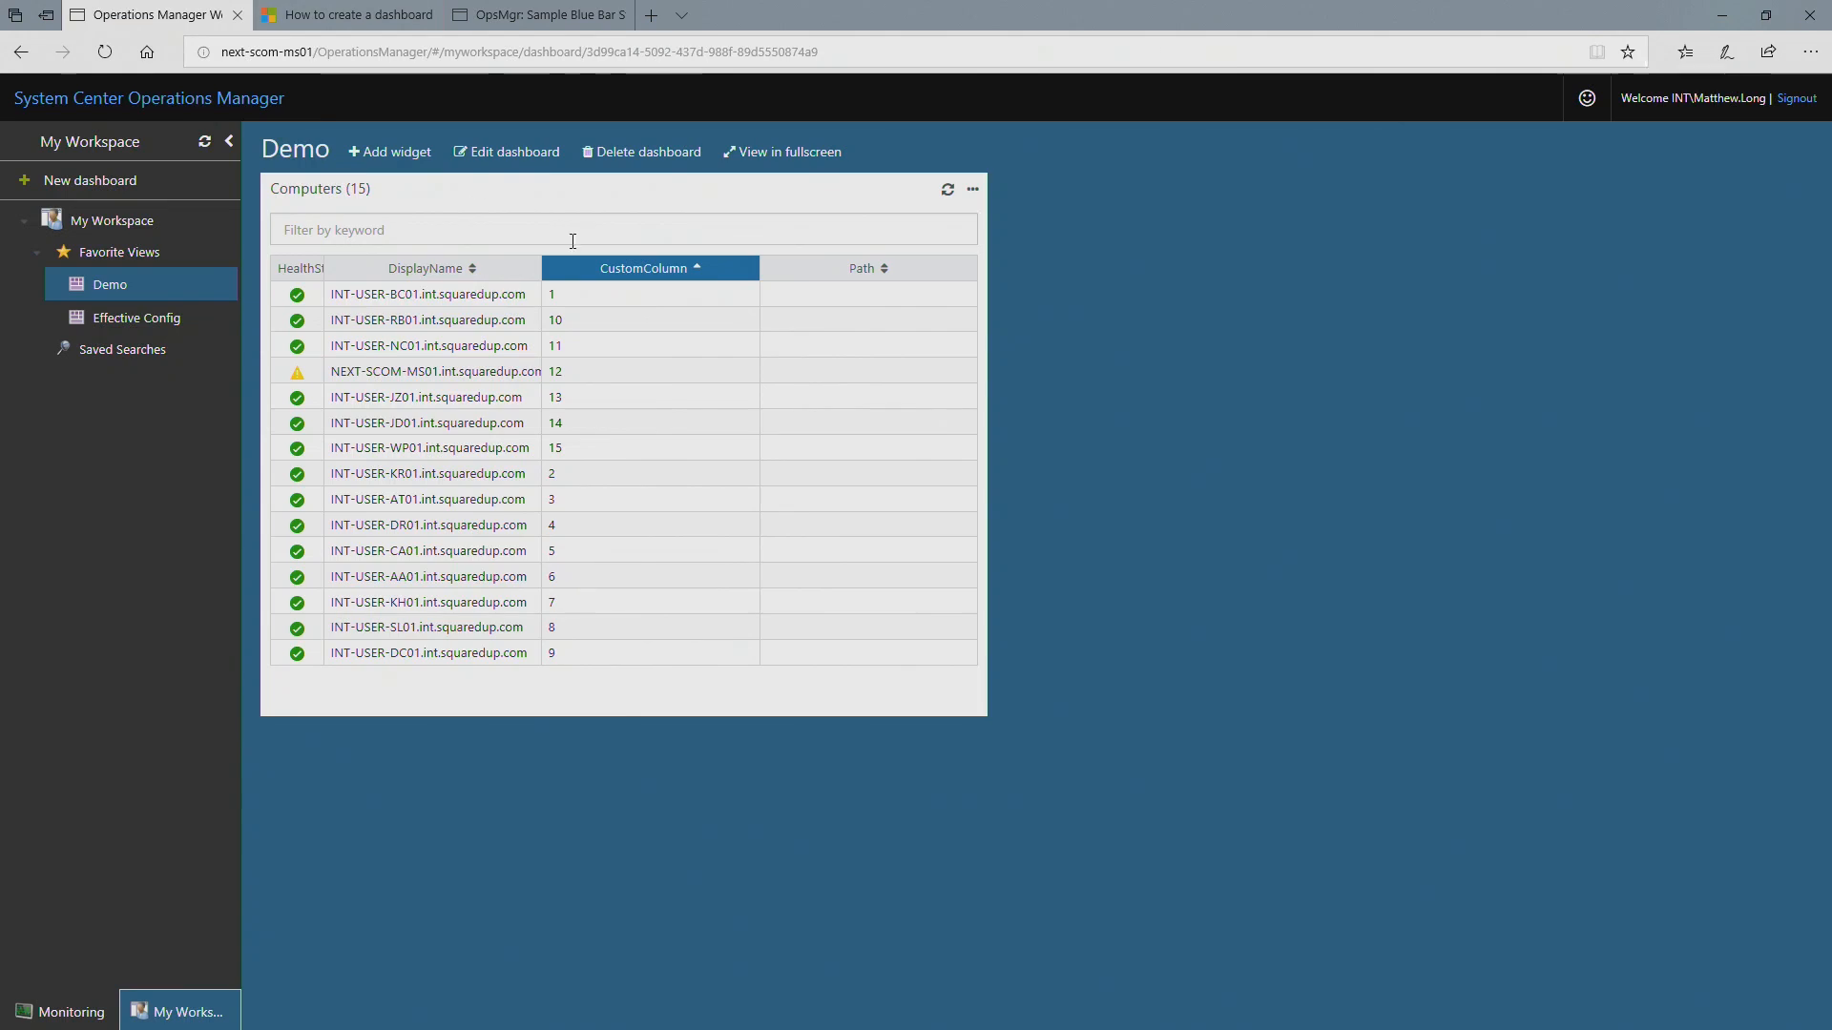
pyautogui.click(516, 152)
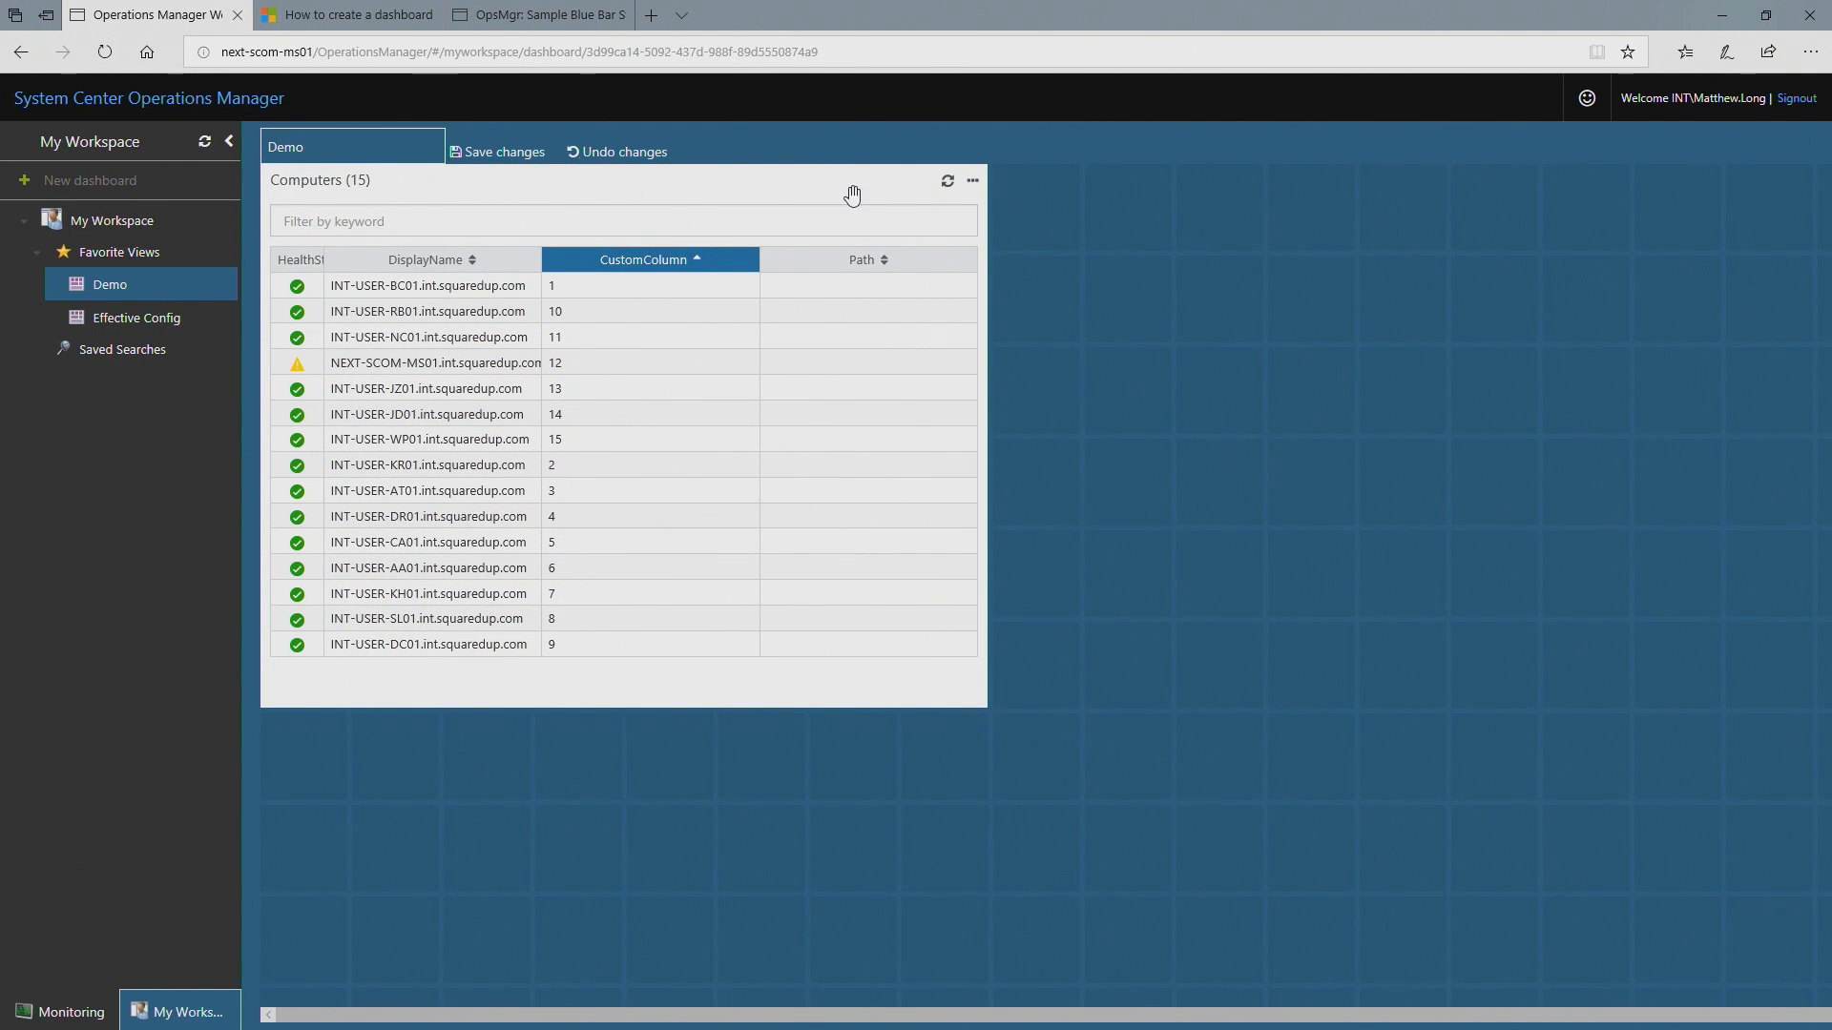
pyautogui.click(972, 178)
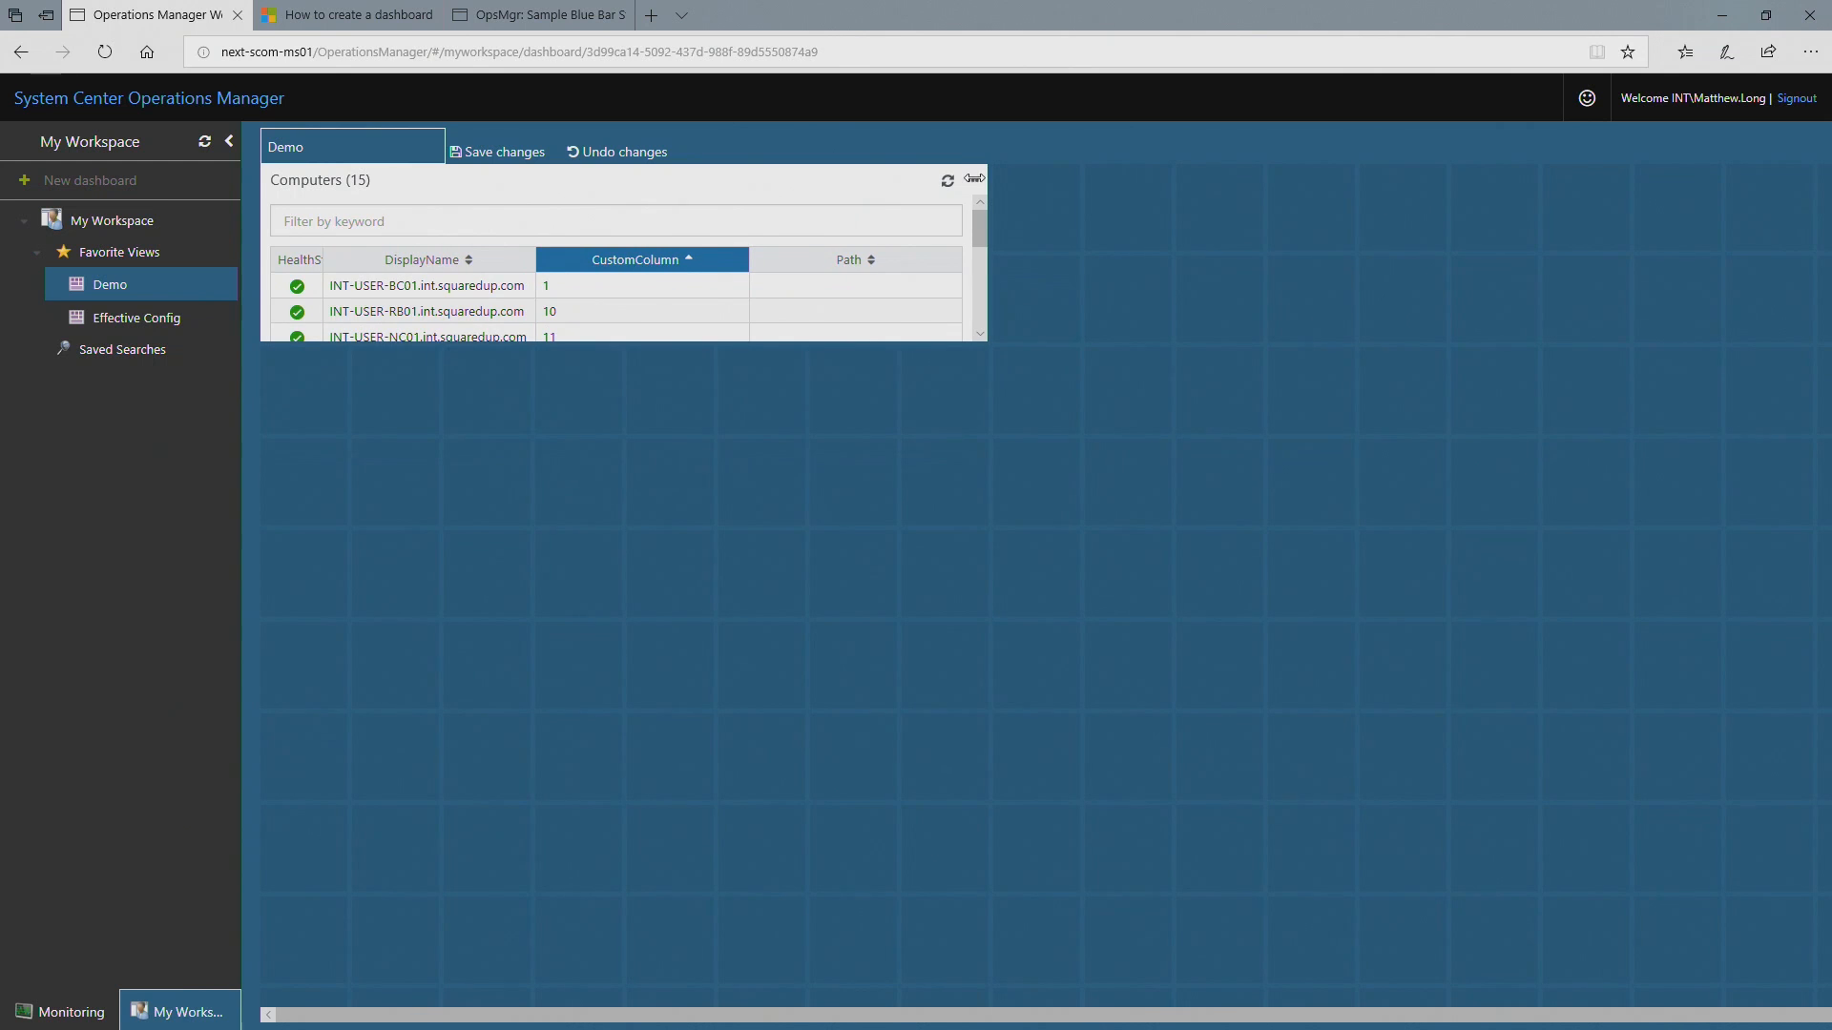
pyautogui.moveTo(982, 331); pyautogui.dragTo(973, 697)
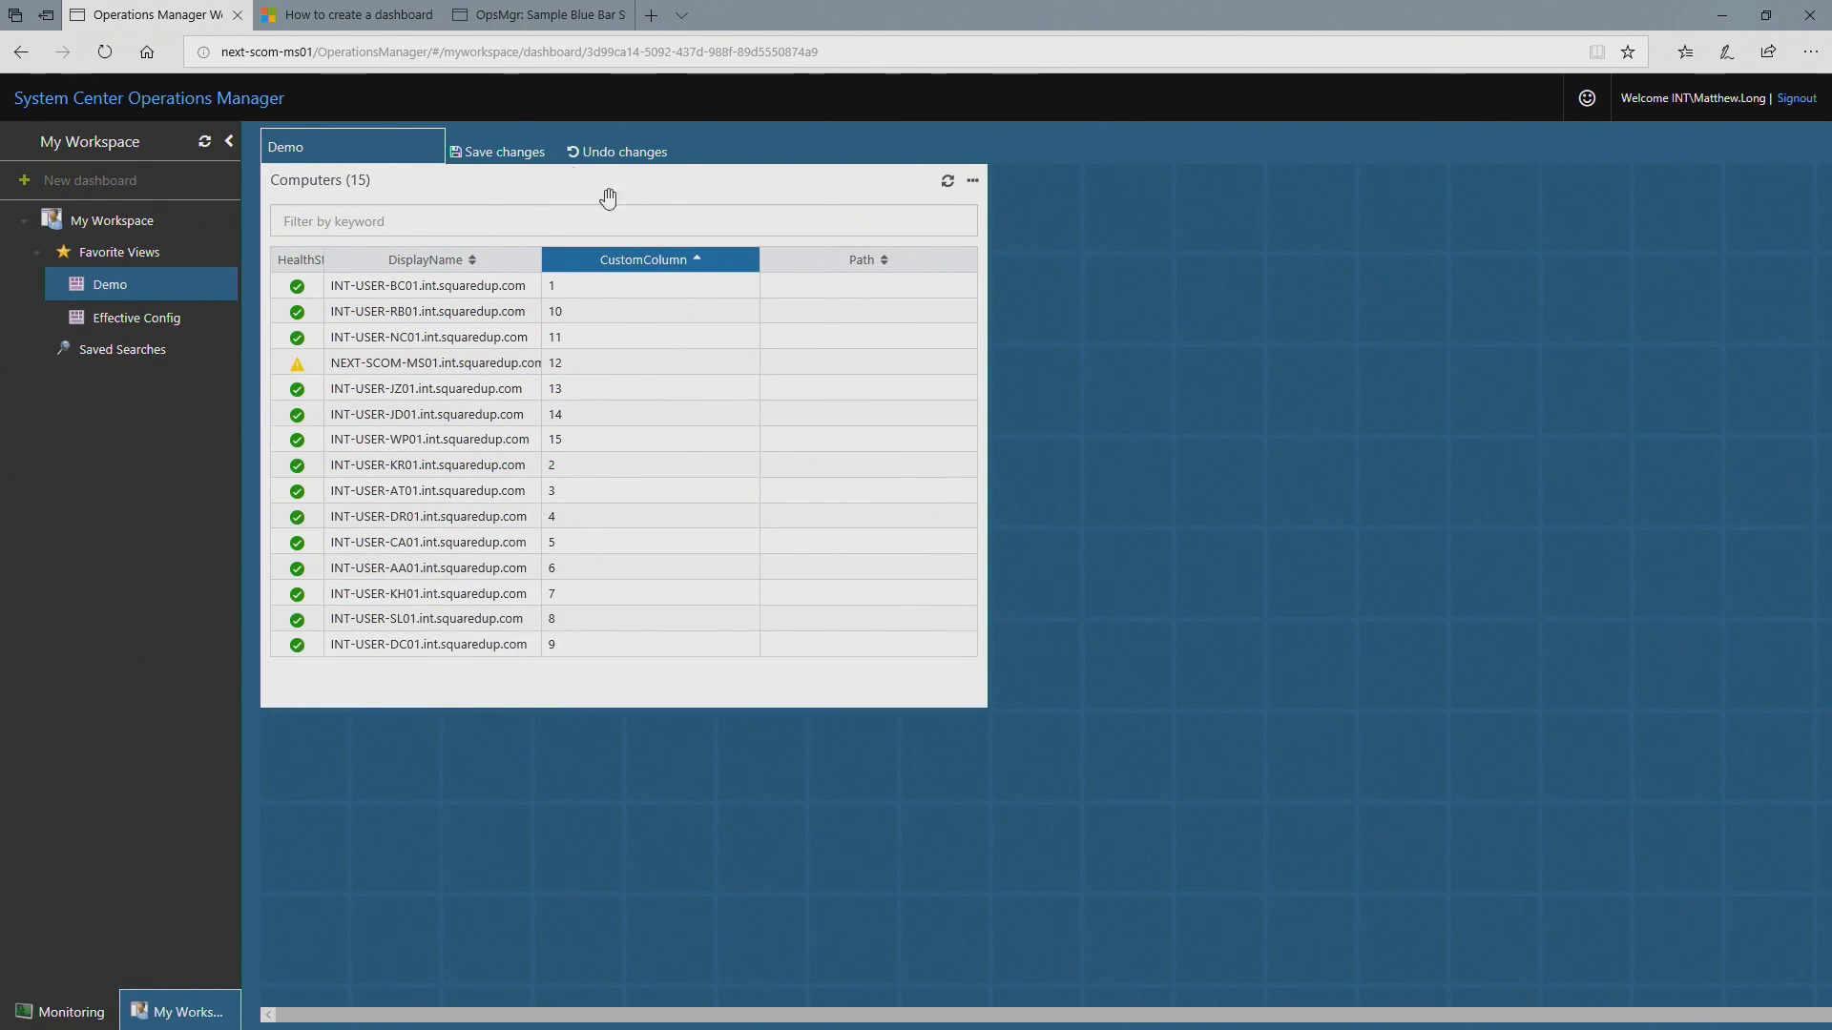
pyautogui.click(529, 157)
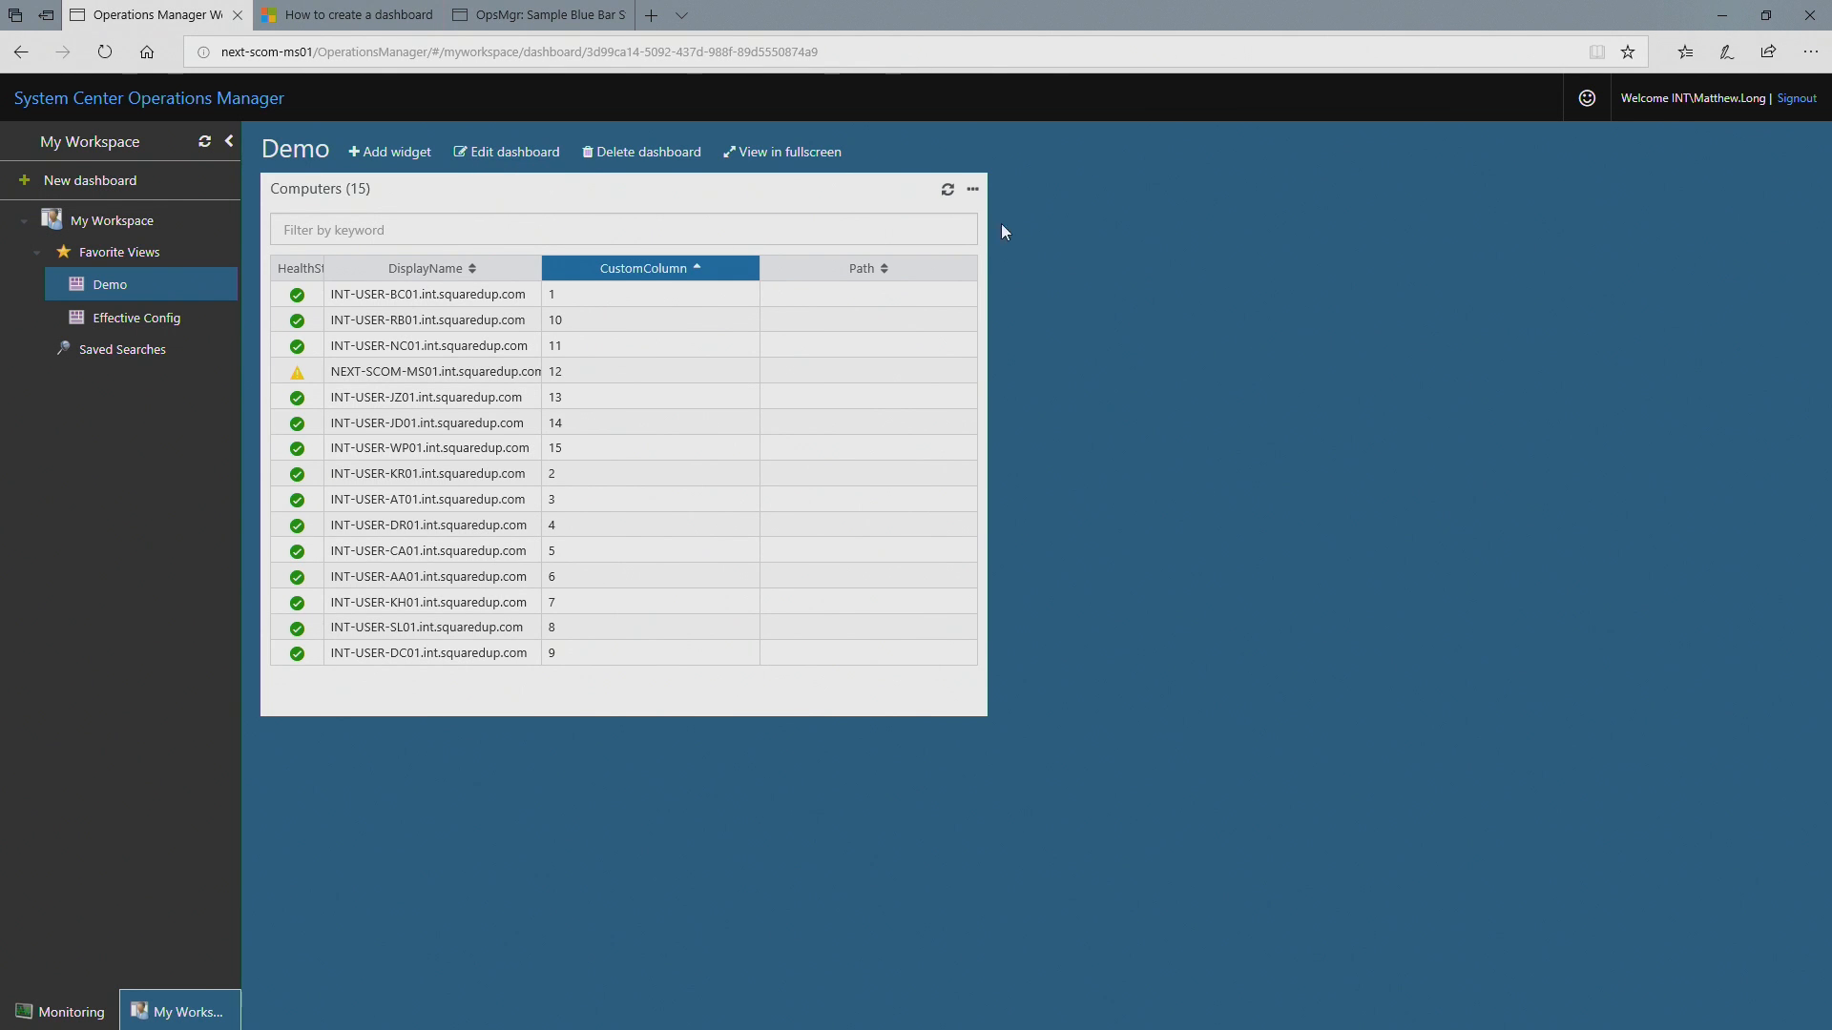
# Step: Replace the Computers widget's PowerShell script with the copied blue bar sample script and update the widget
pyautogui.click(973, 190)
pyautogui.click(952, 258)
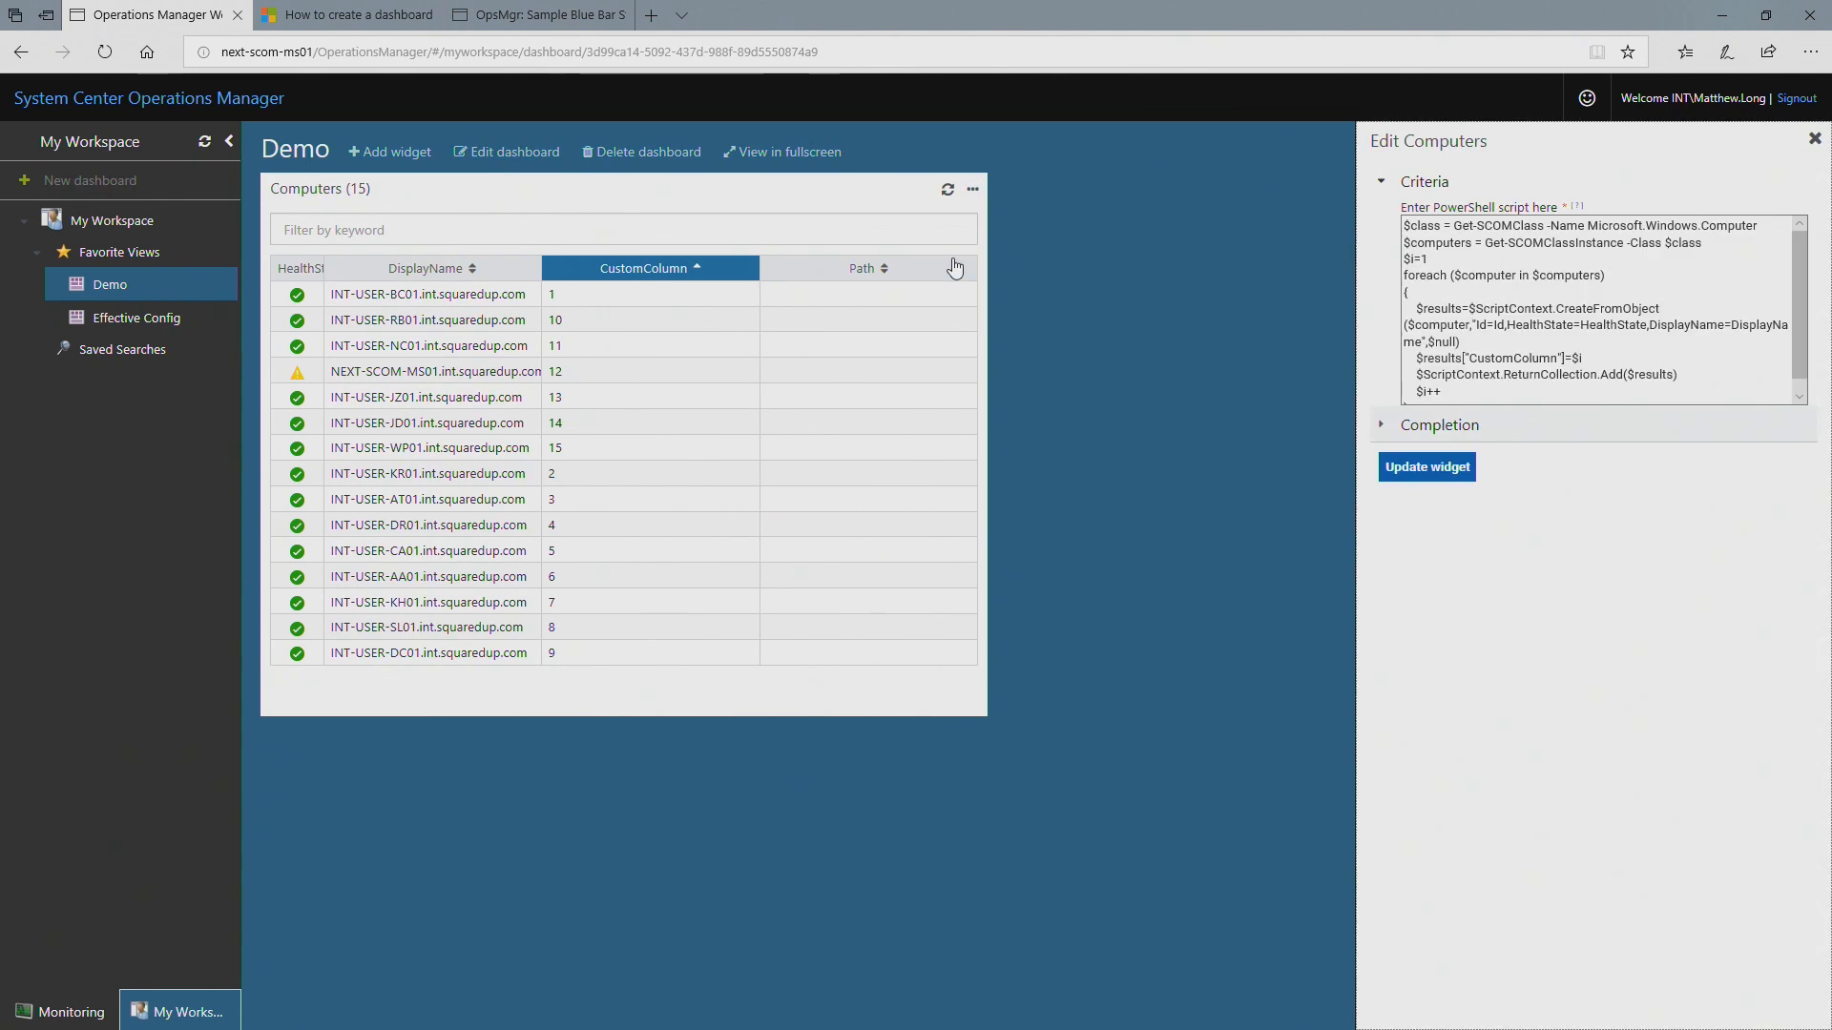
pyautogui.click(1403, 301)
pyautogui.hotkey('ctrl', 'a')
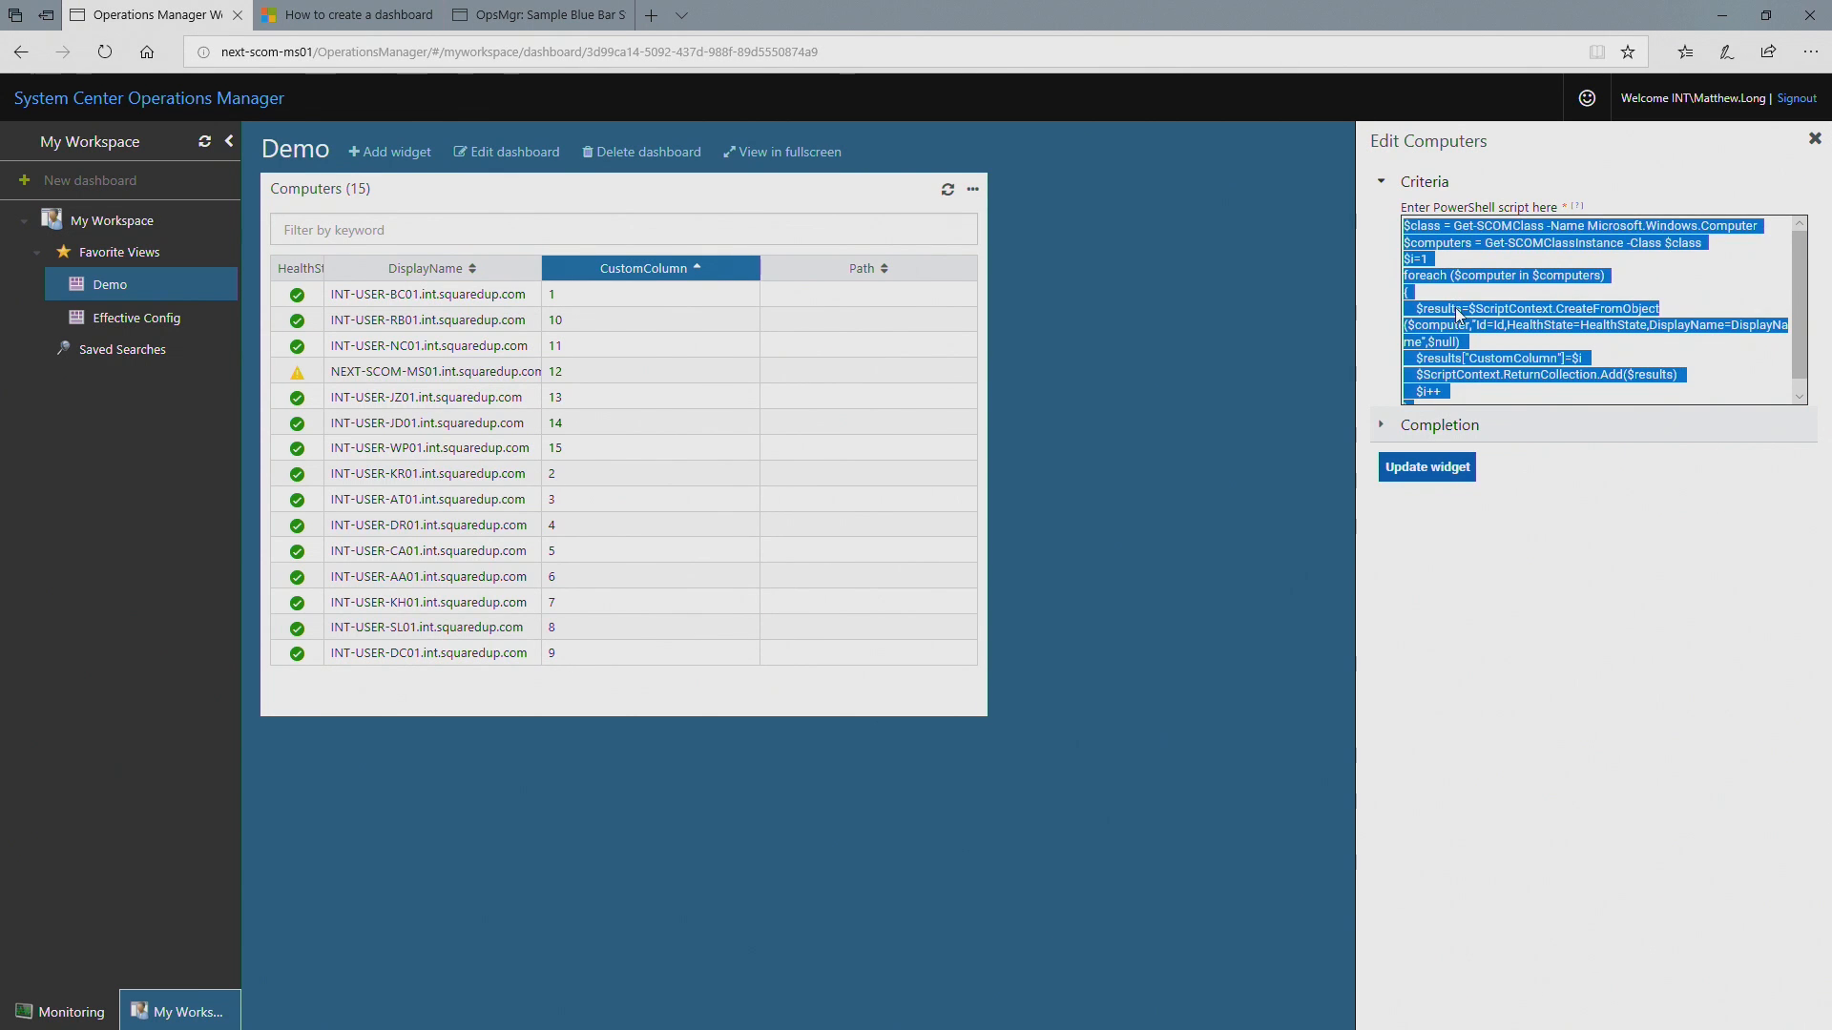
pyautogui.hotkey('ctrl', 'v')
pyautogui.click(1428, 468)
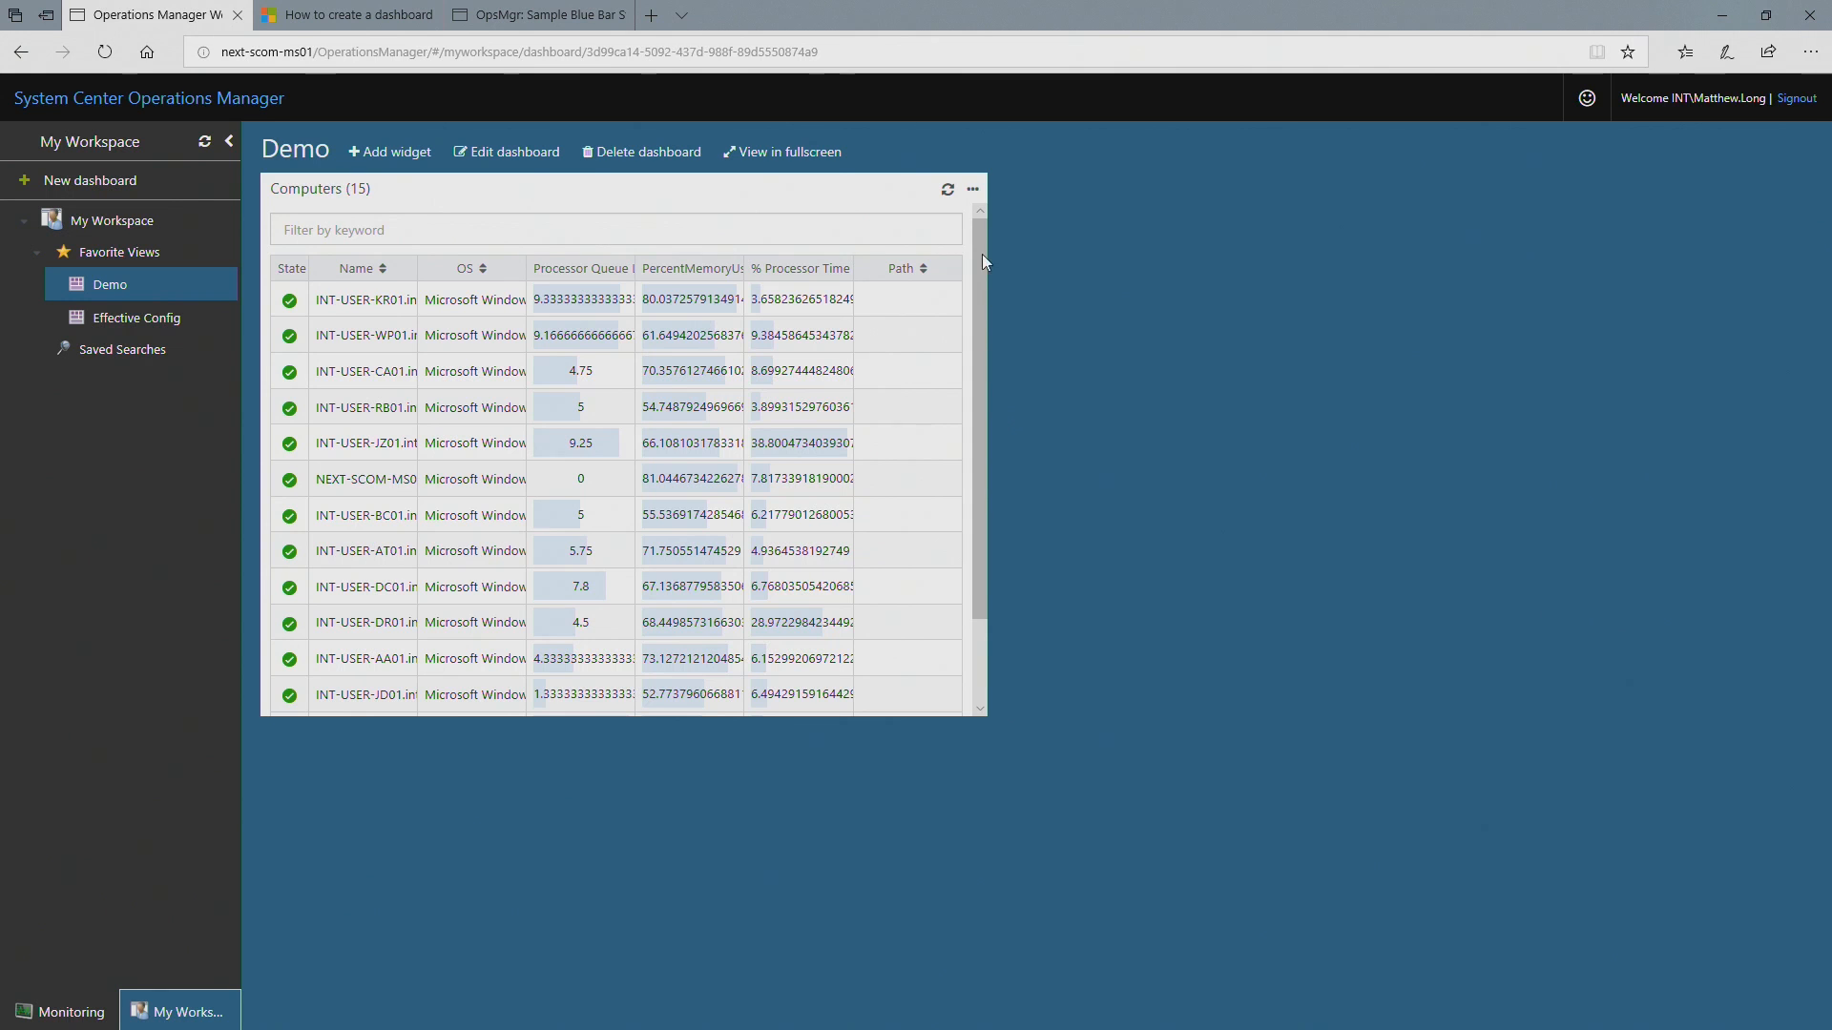
# Step: Widen the Computers widget to about fifteen grid cells, save the dashboard layout, and look through its rows
pyautogui.click(525, 149)
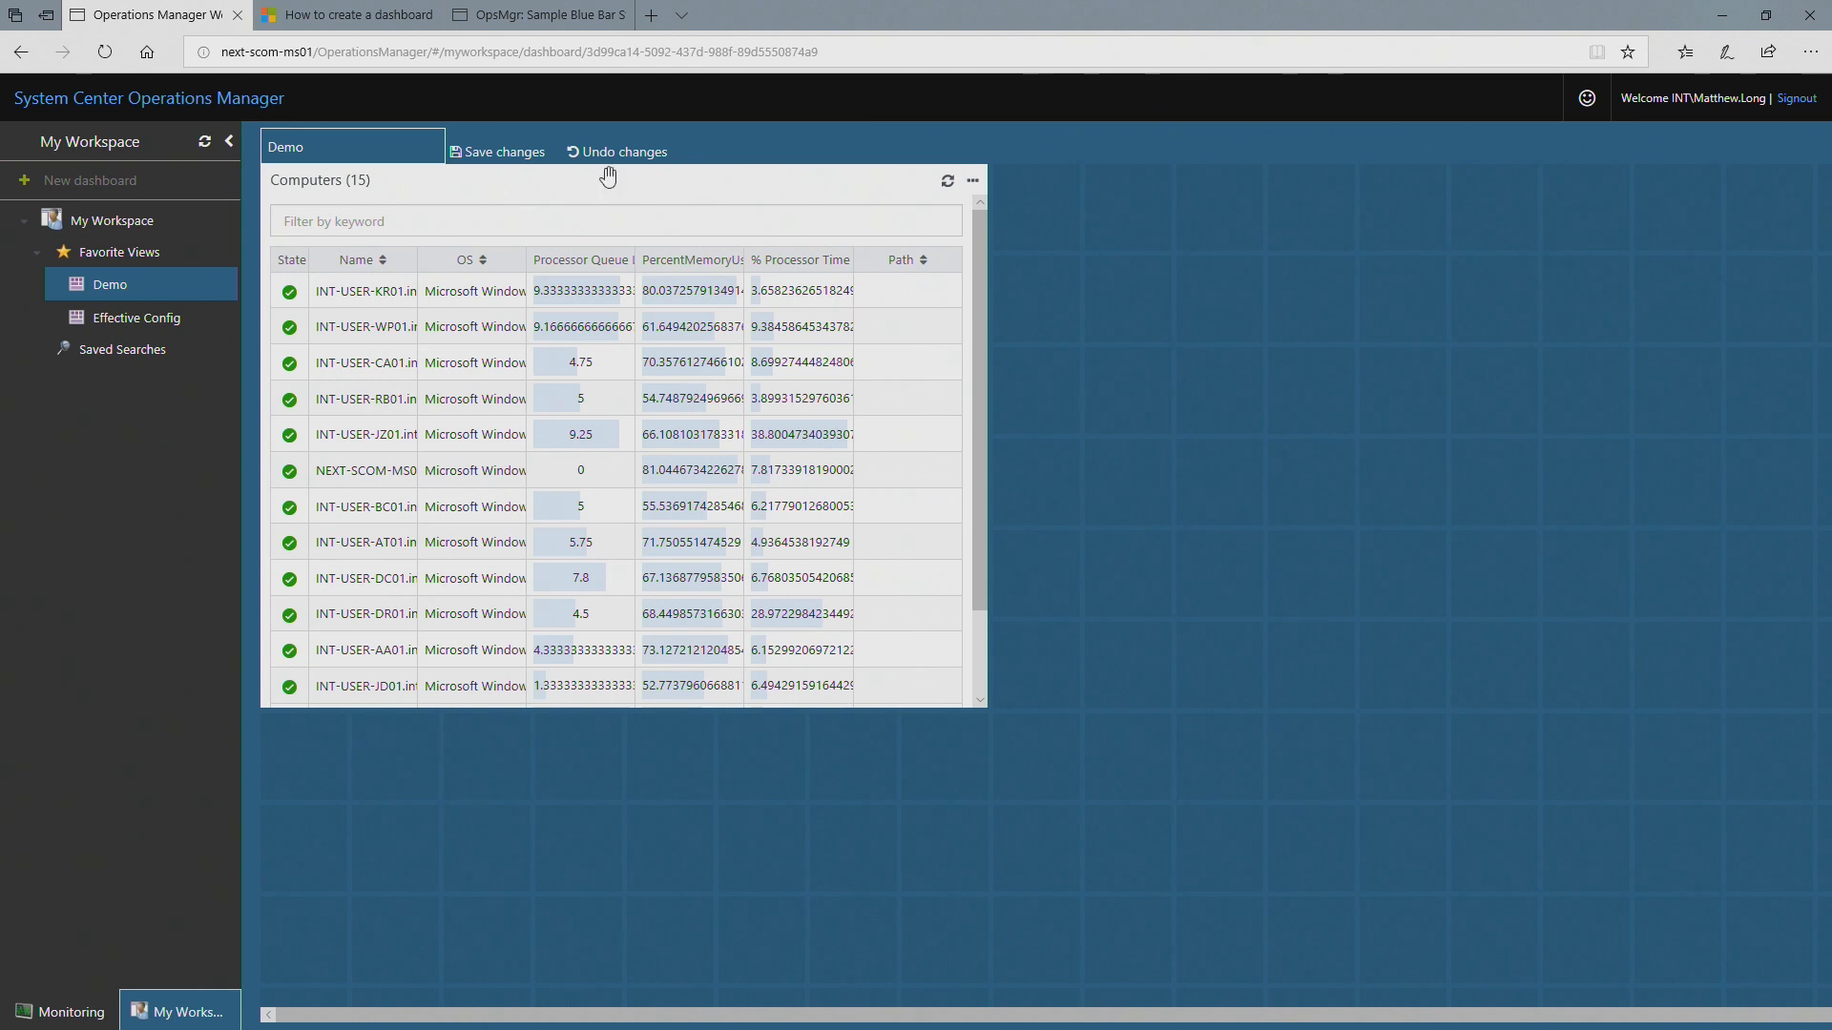
pyautogui.moveTo(984, 704); pyautogui.dragTo(1627, 708)
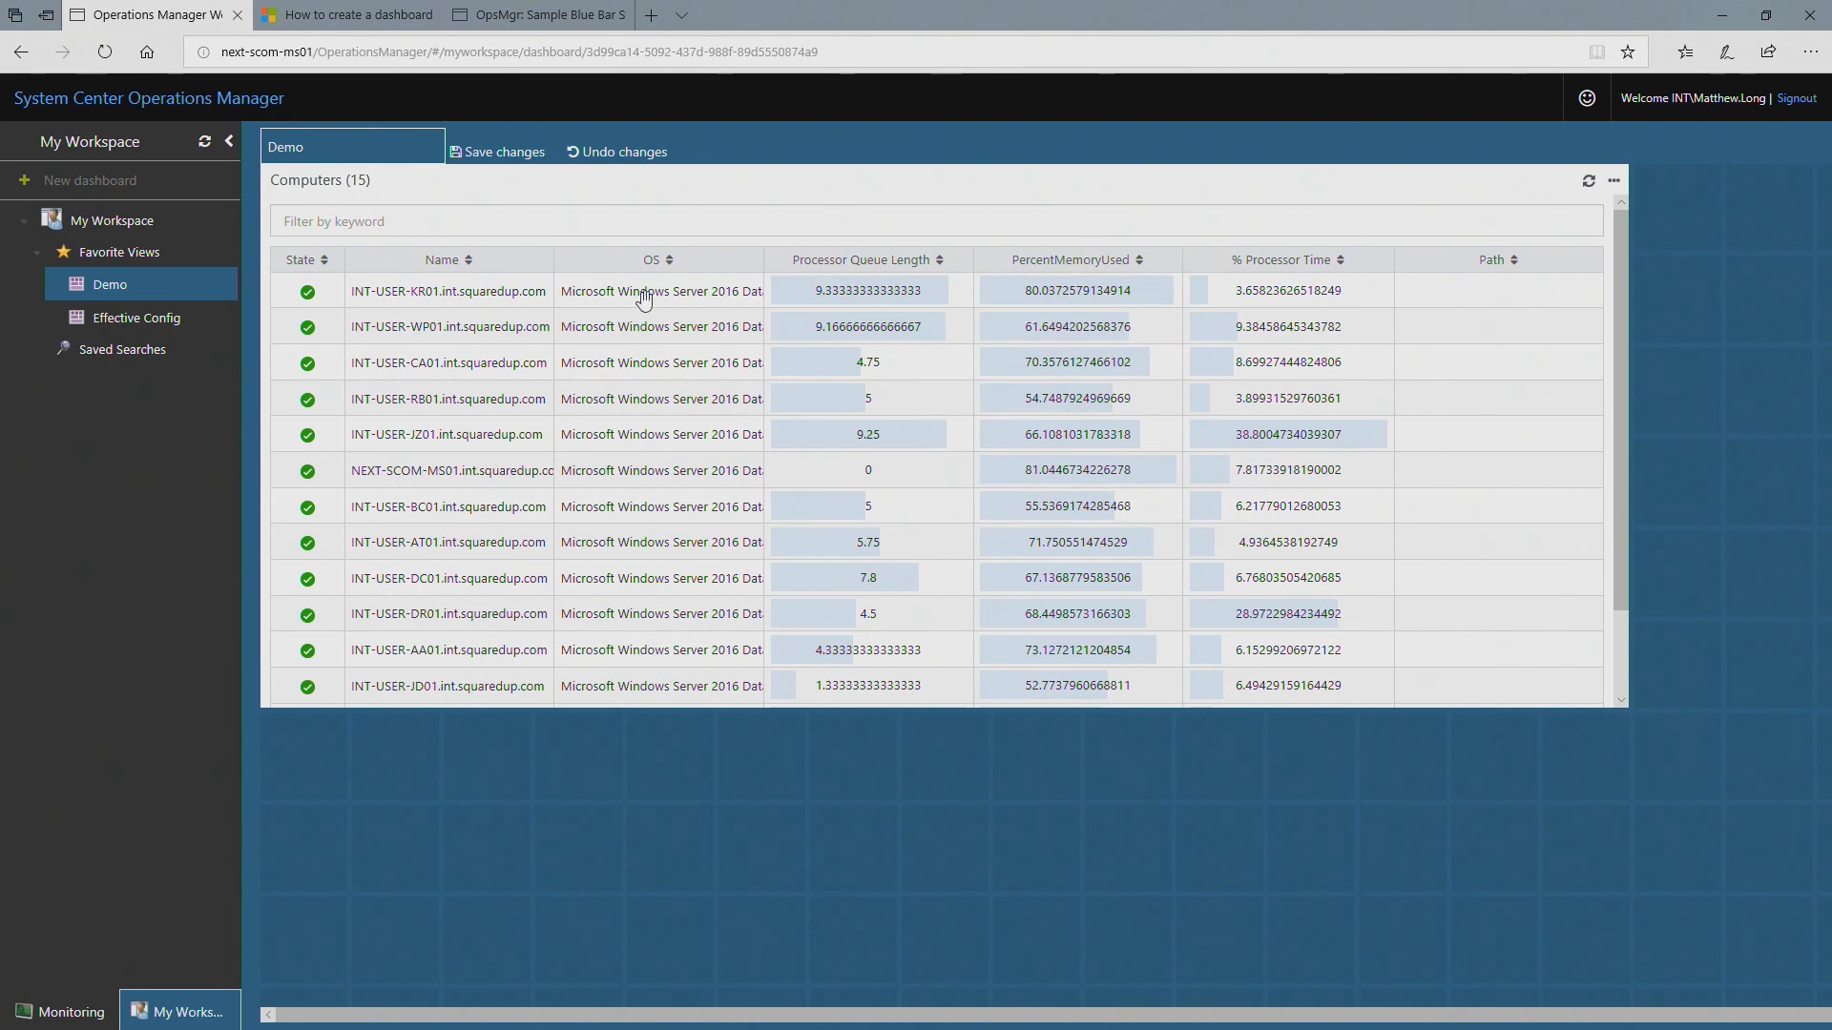
pyautogui.click(504, 151)
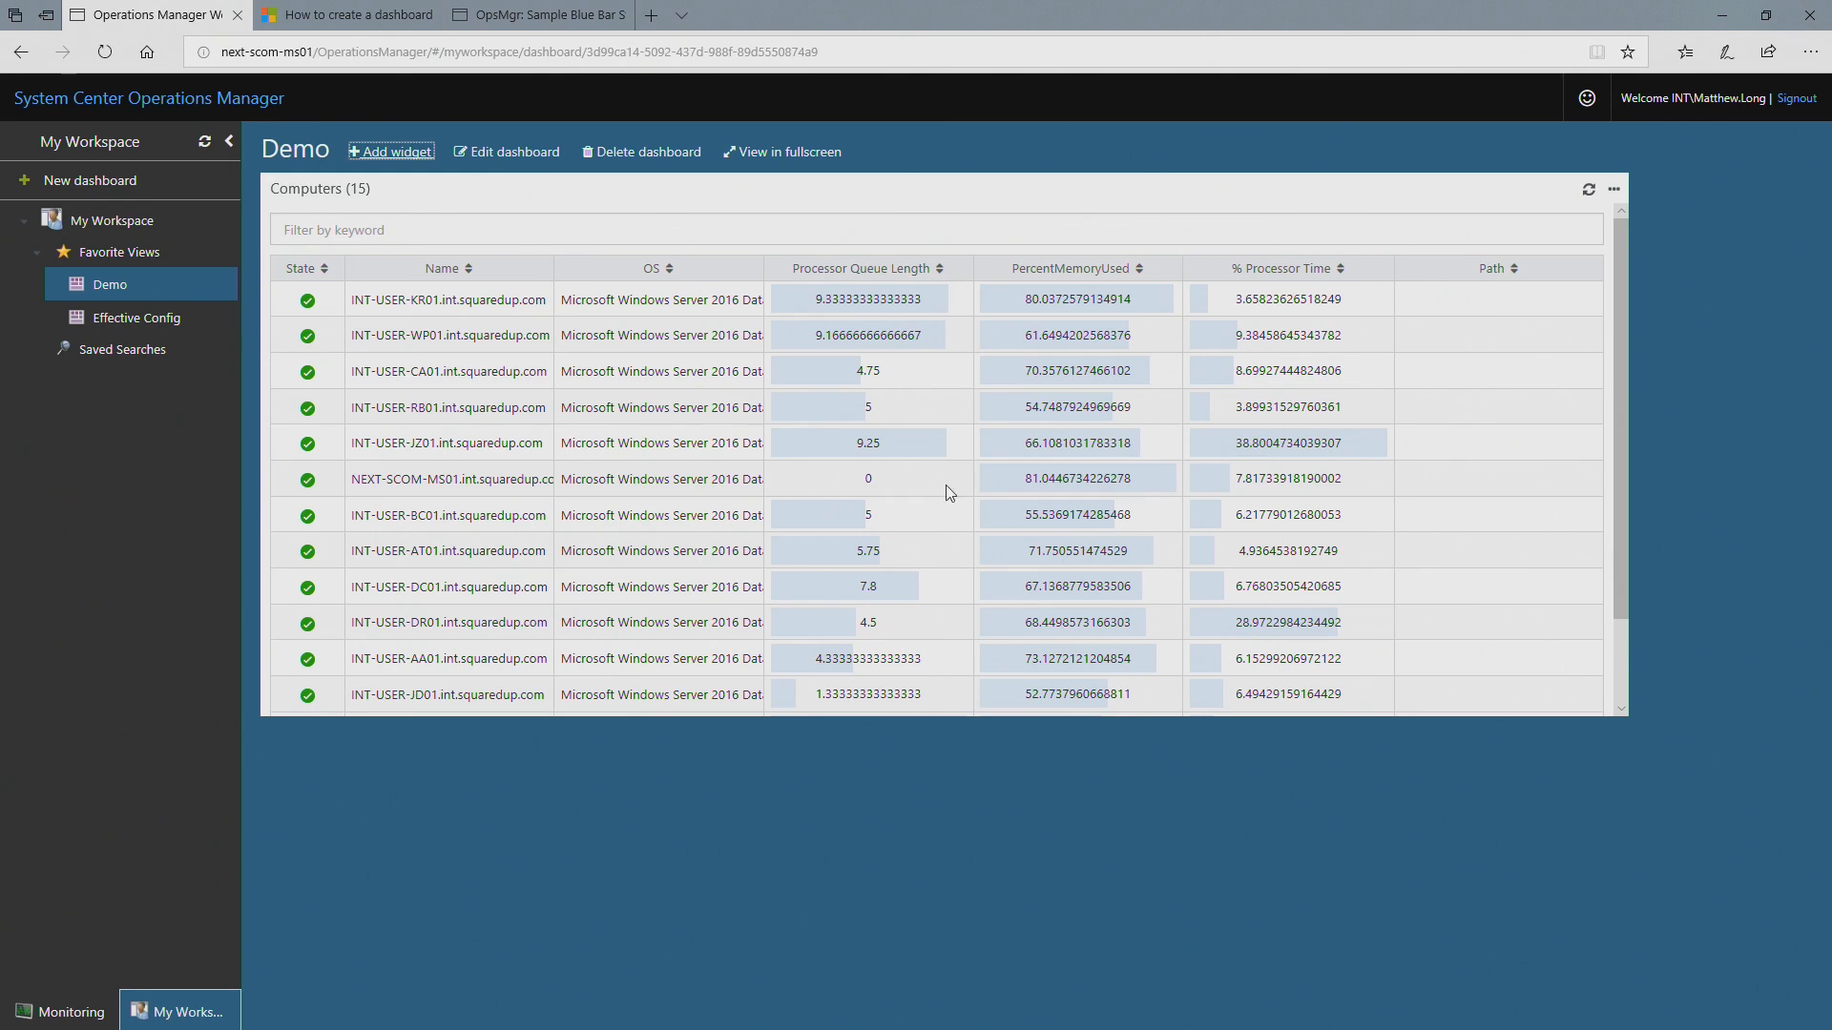
pyautogui.scroll(-1, 1097, 567)
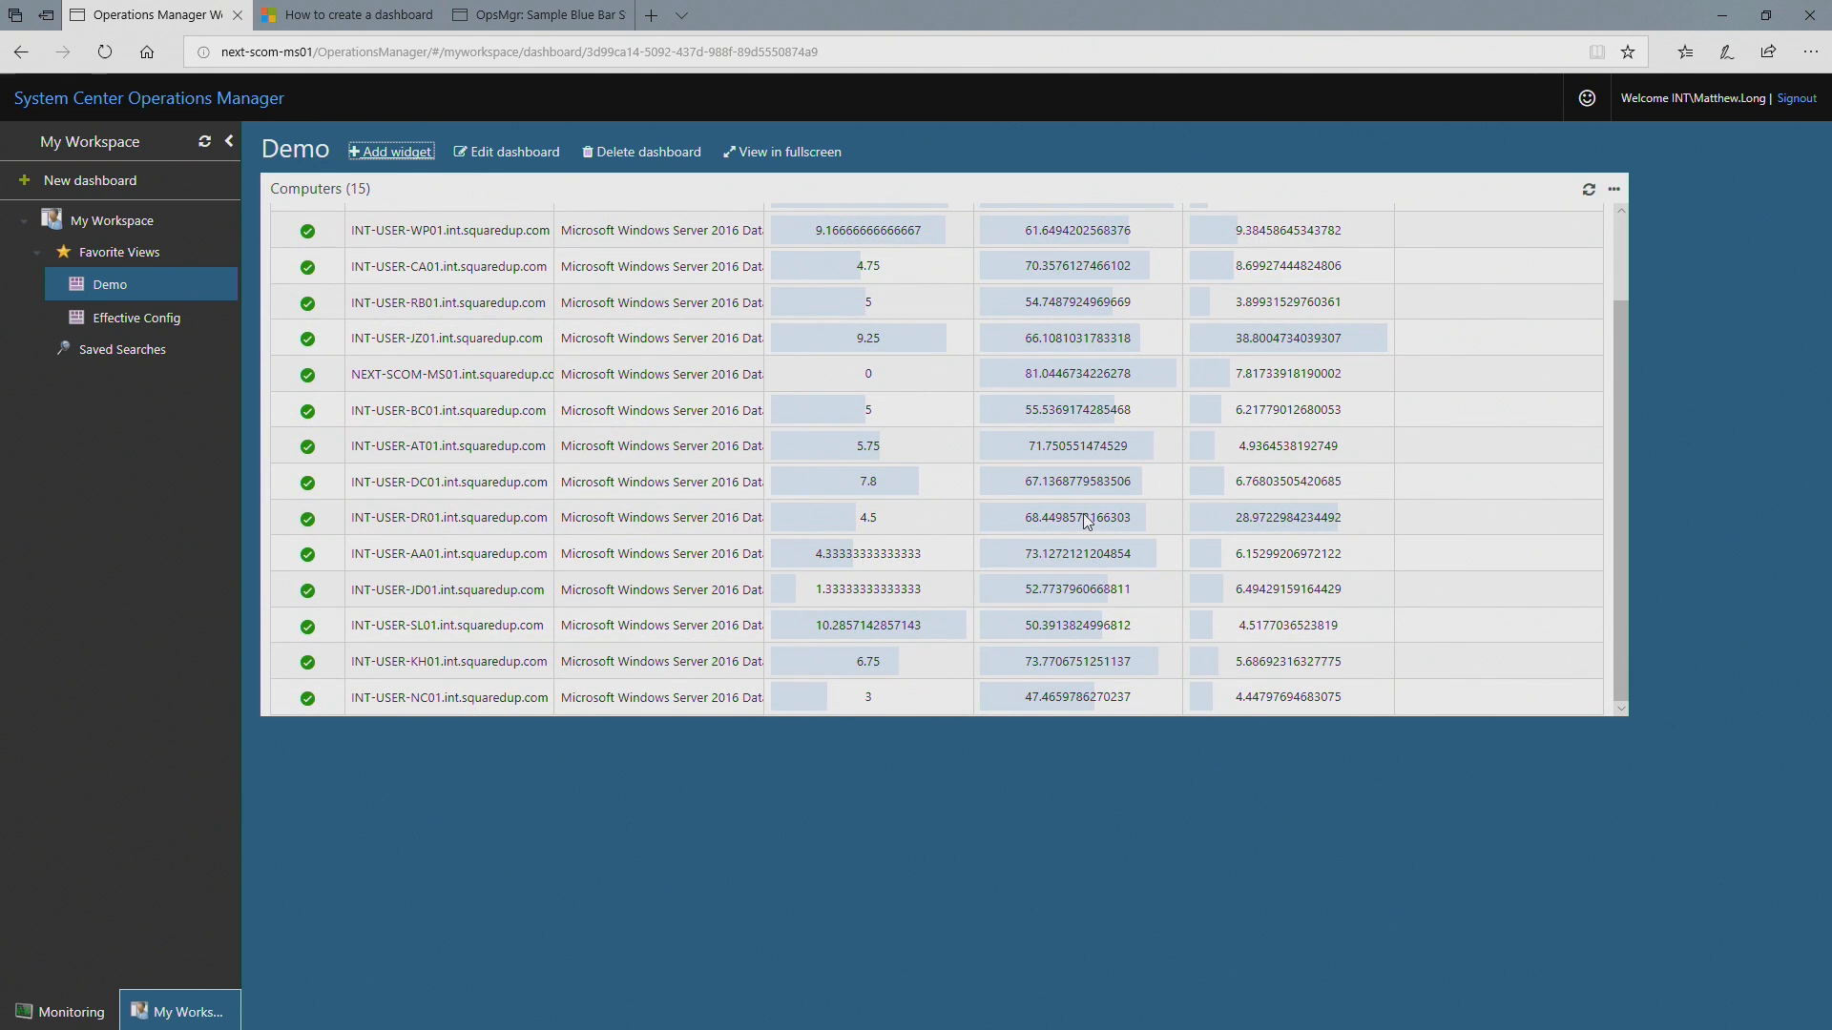
pyautogui.scroll(1, 1088, 519)
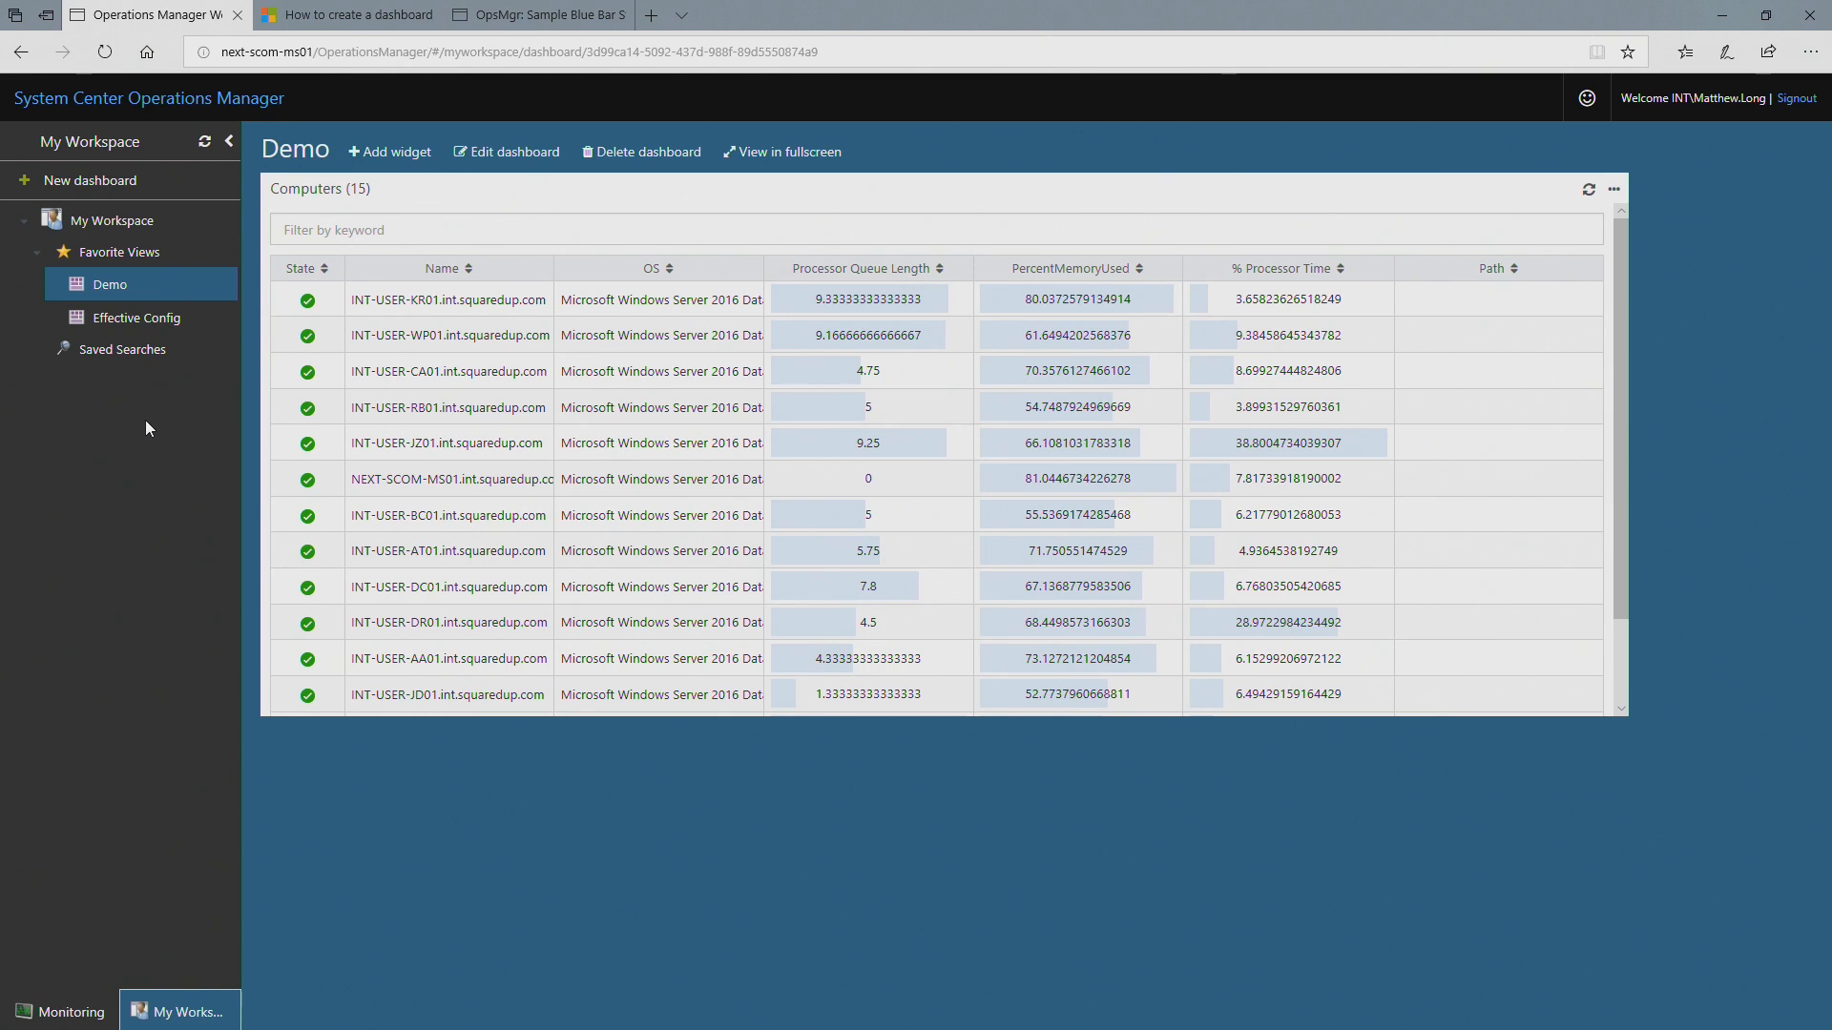
# Step: View the details of INT-USER-AT01 and INT-USER-CA01 in the Windows Computers monitoring view
pyautogui.click(75, 1007)
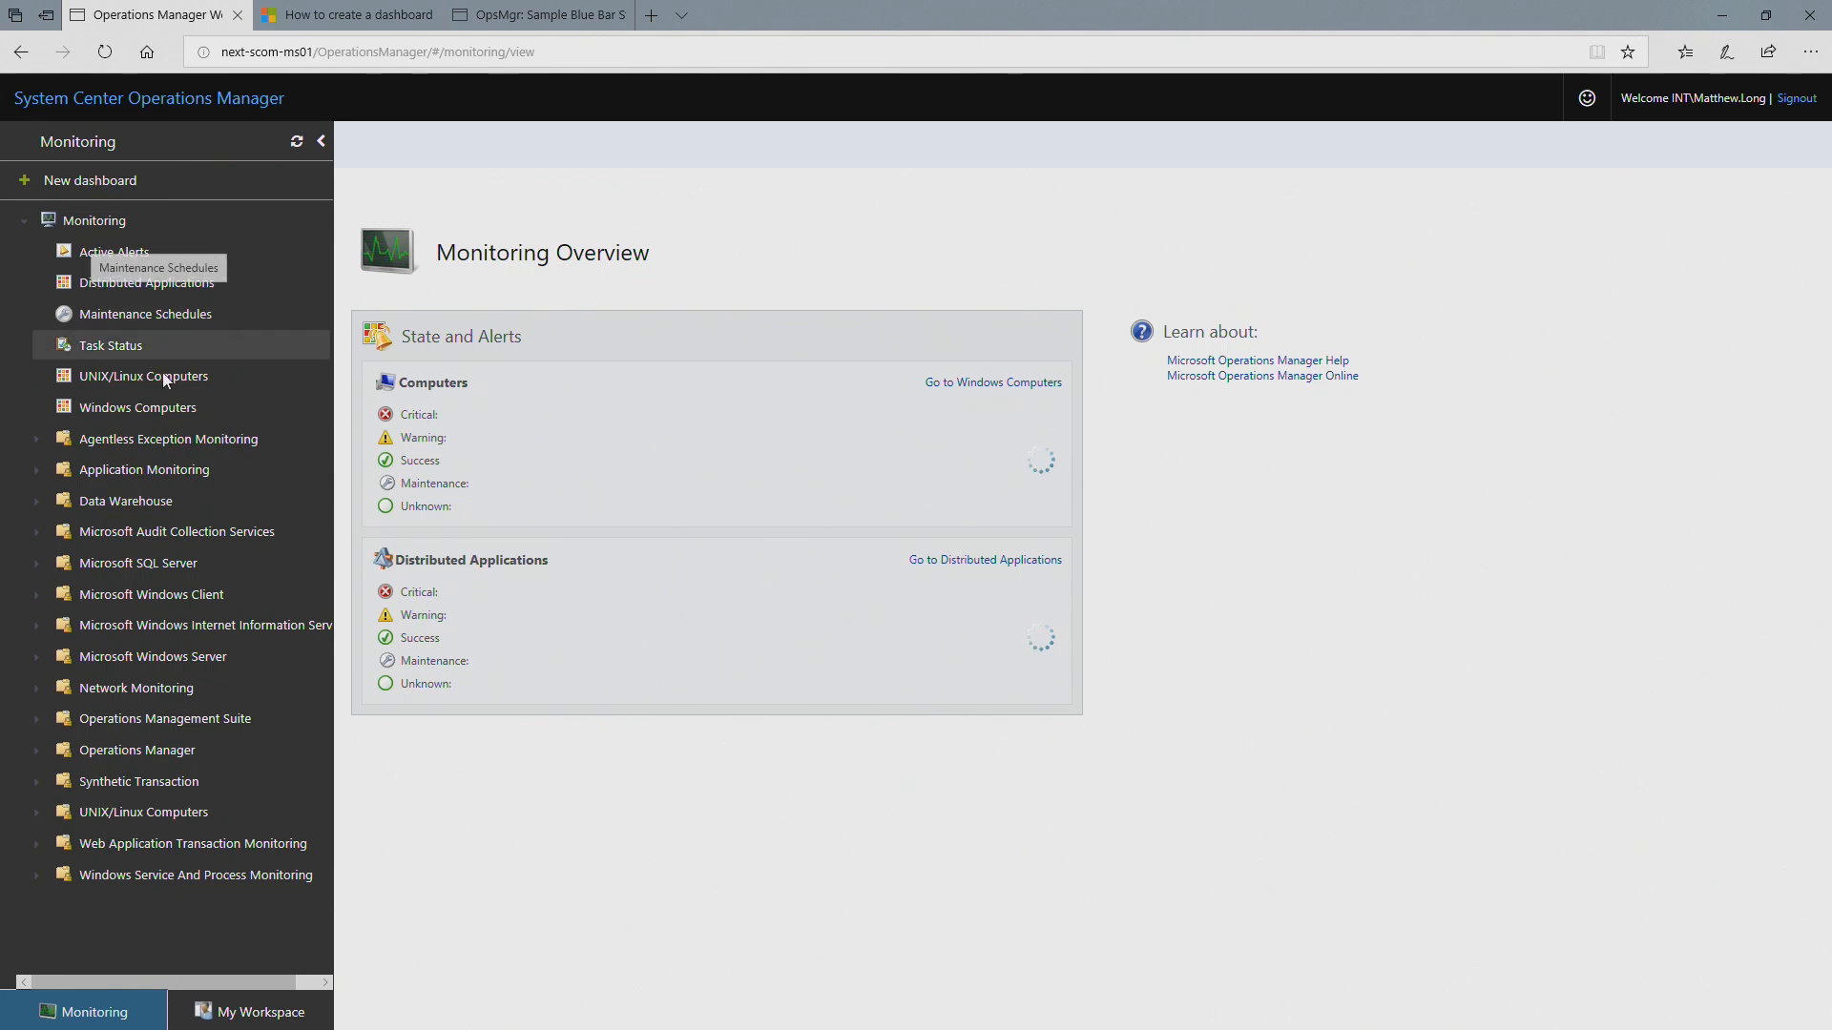
pyautogui.click(138, 416)
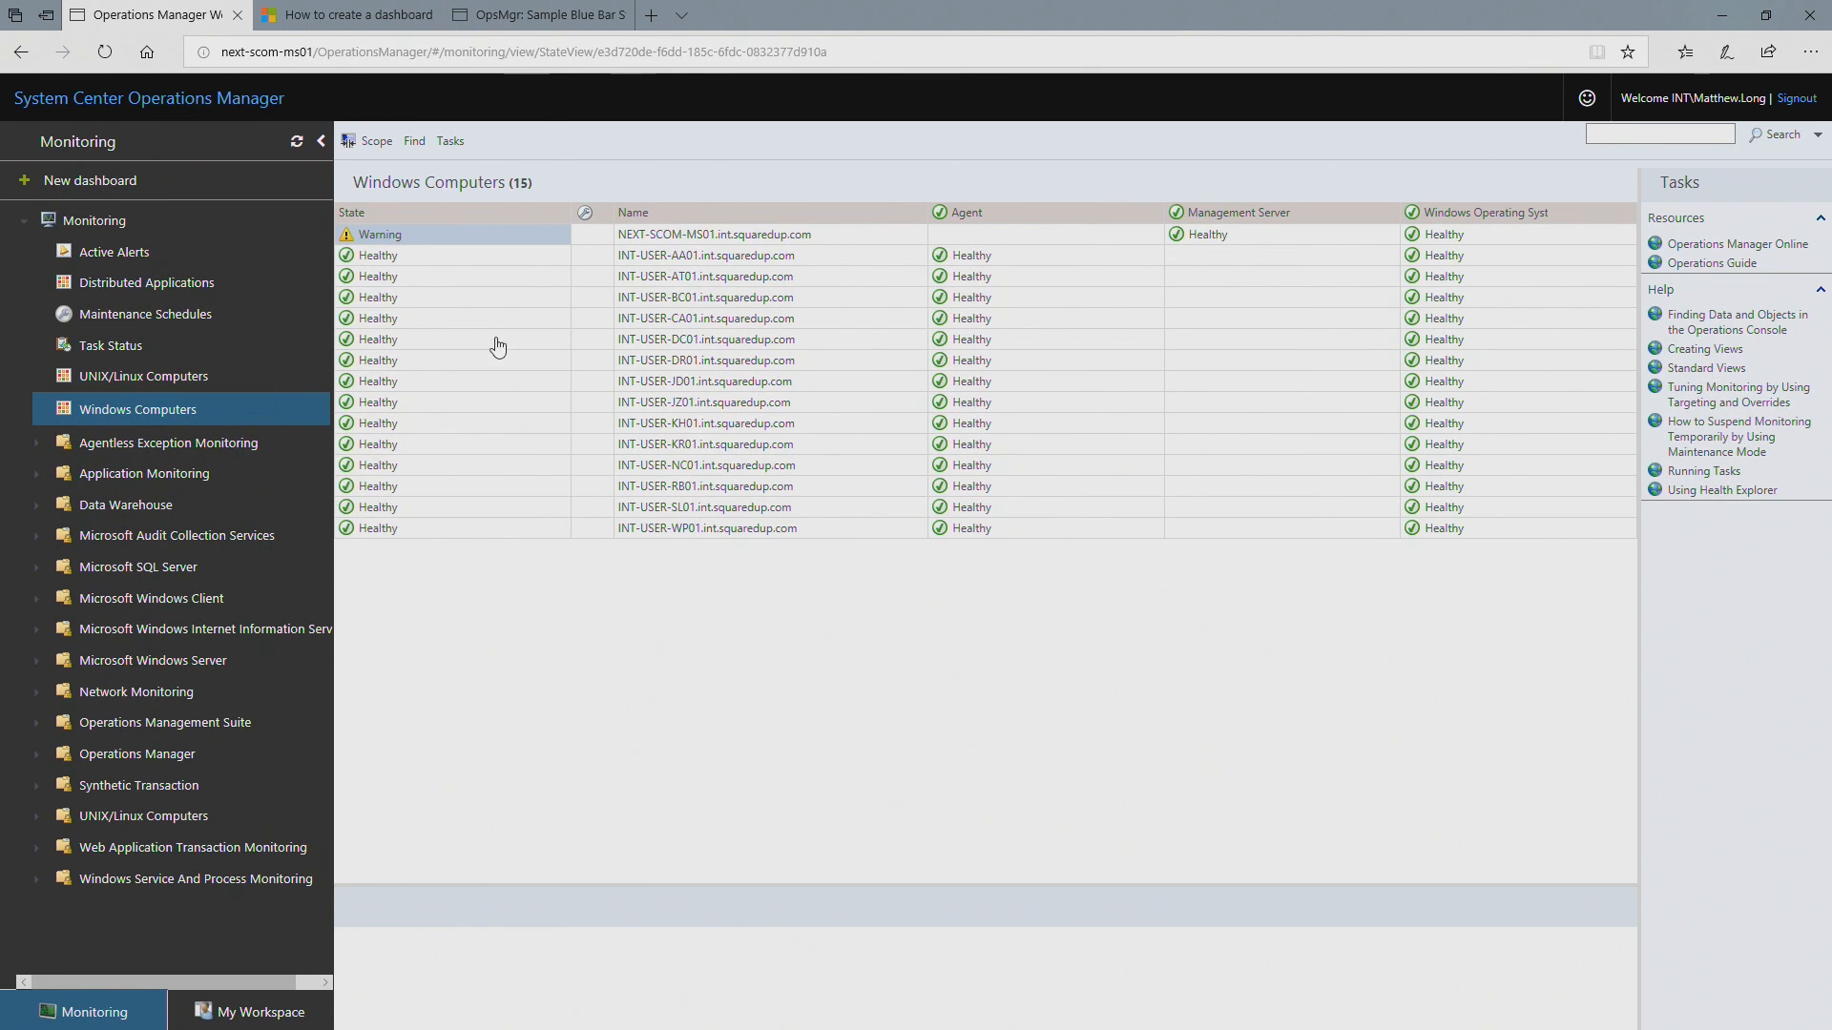
pyautogui.click(408, 278)
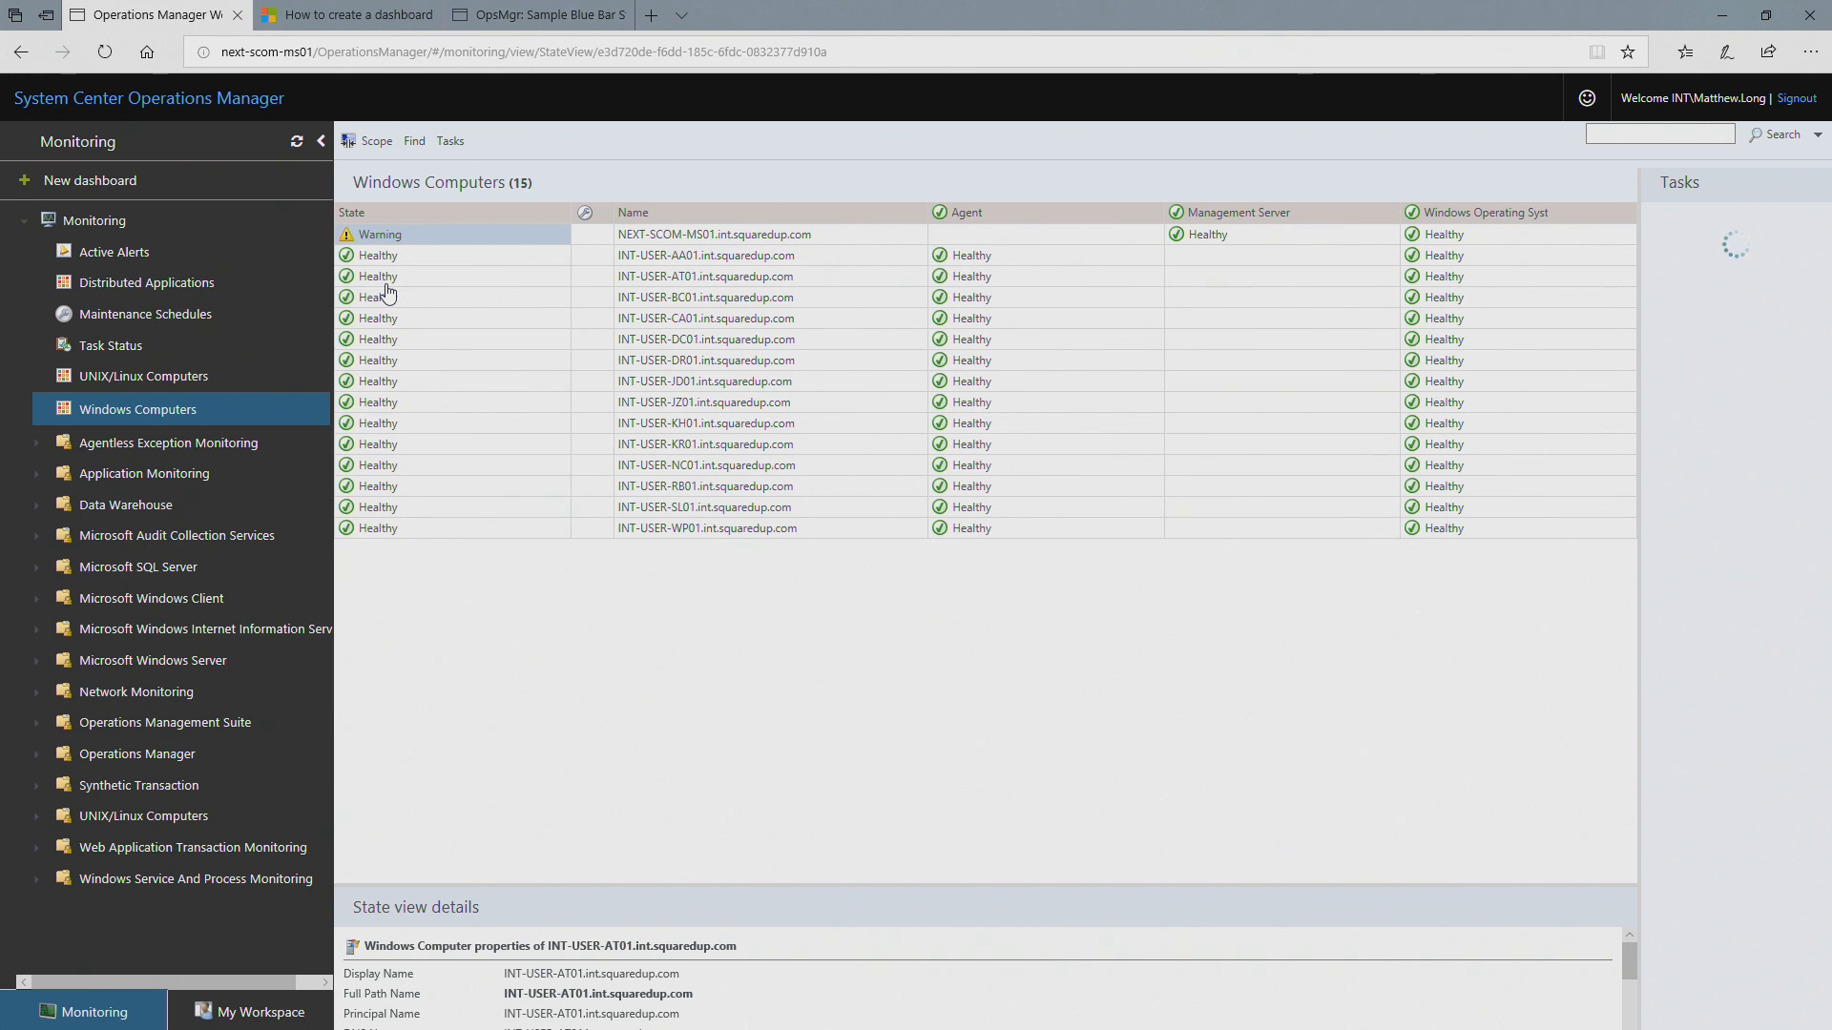
pyautogui.click(381, 318)
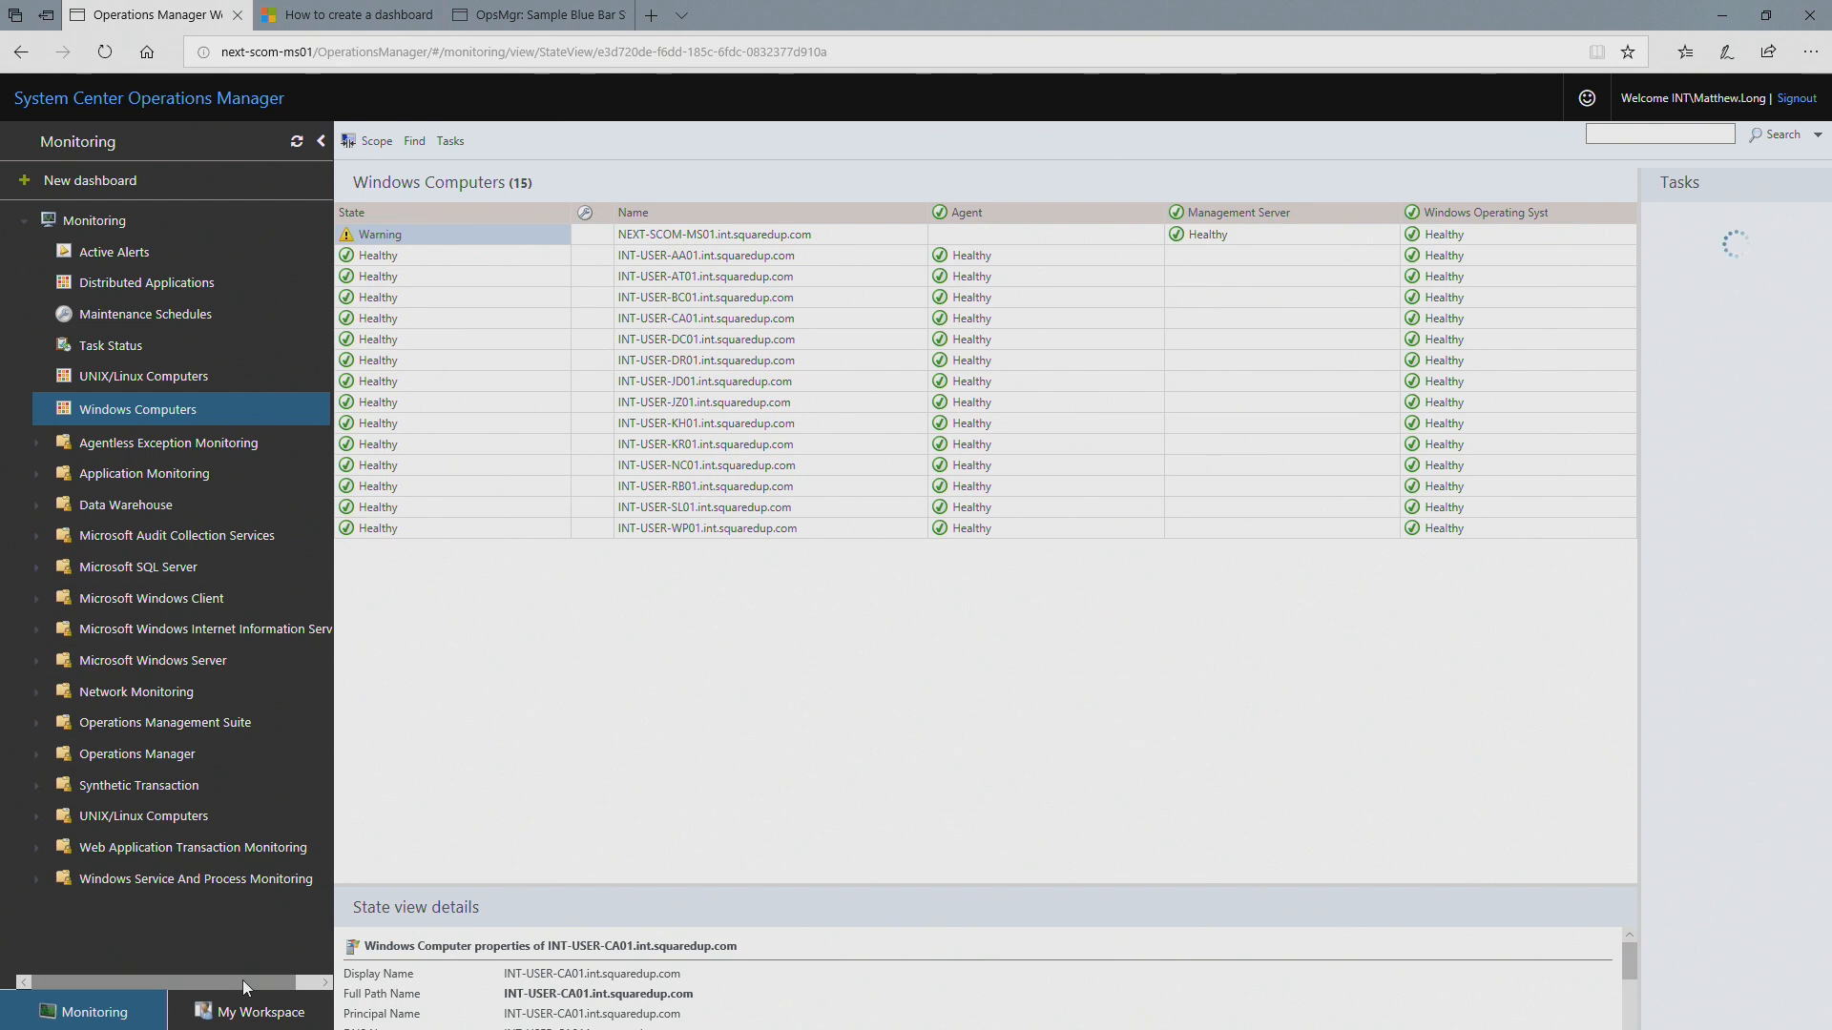
# Step: Create a new dashboard named My Servers in the Favorite Views folder of My Workspace
pyautogui.click(245, 1009)
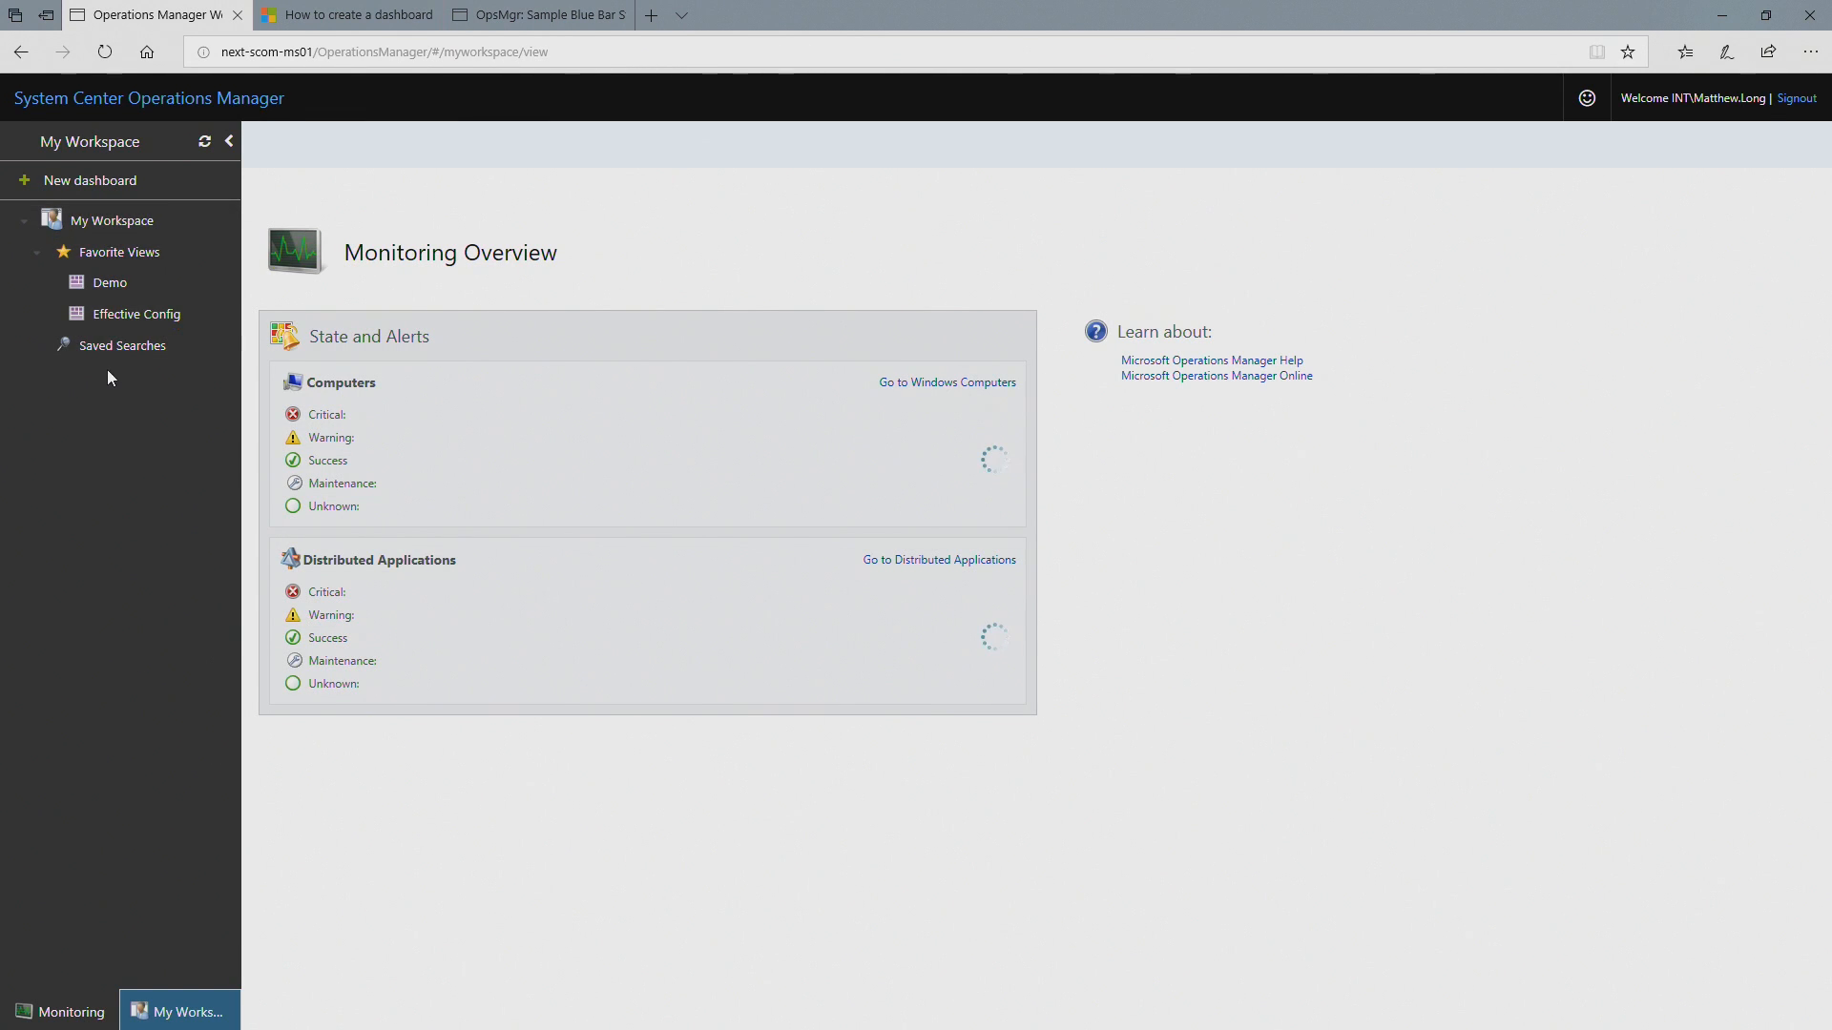
pyautogui.click(129, 180)
pyautogui.click(1412, 222)
pyautogui.write('My Server')
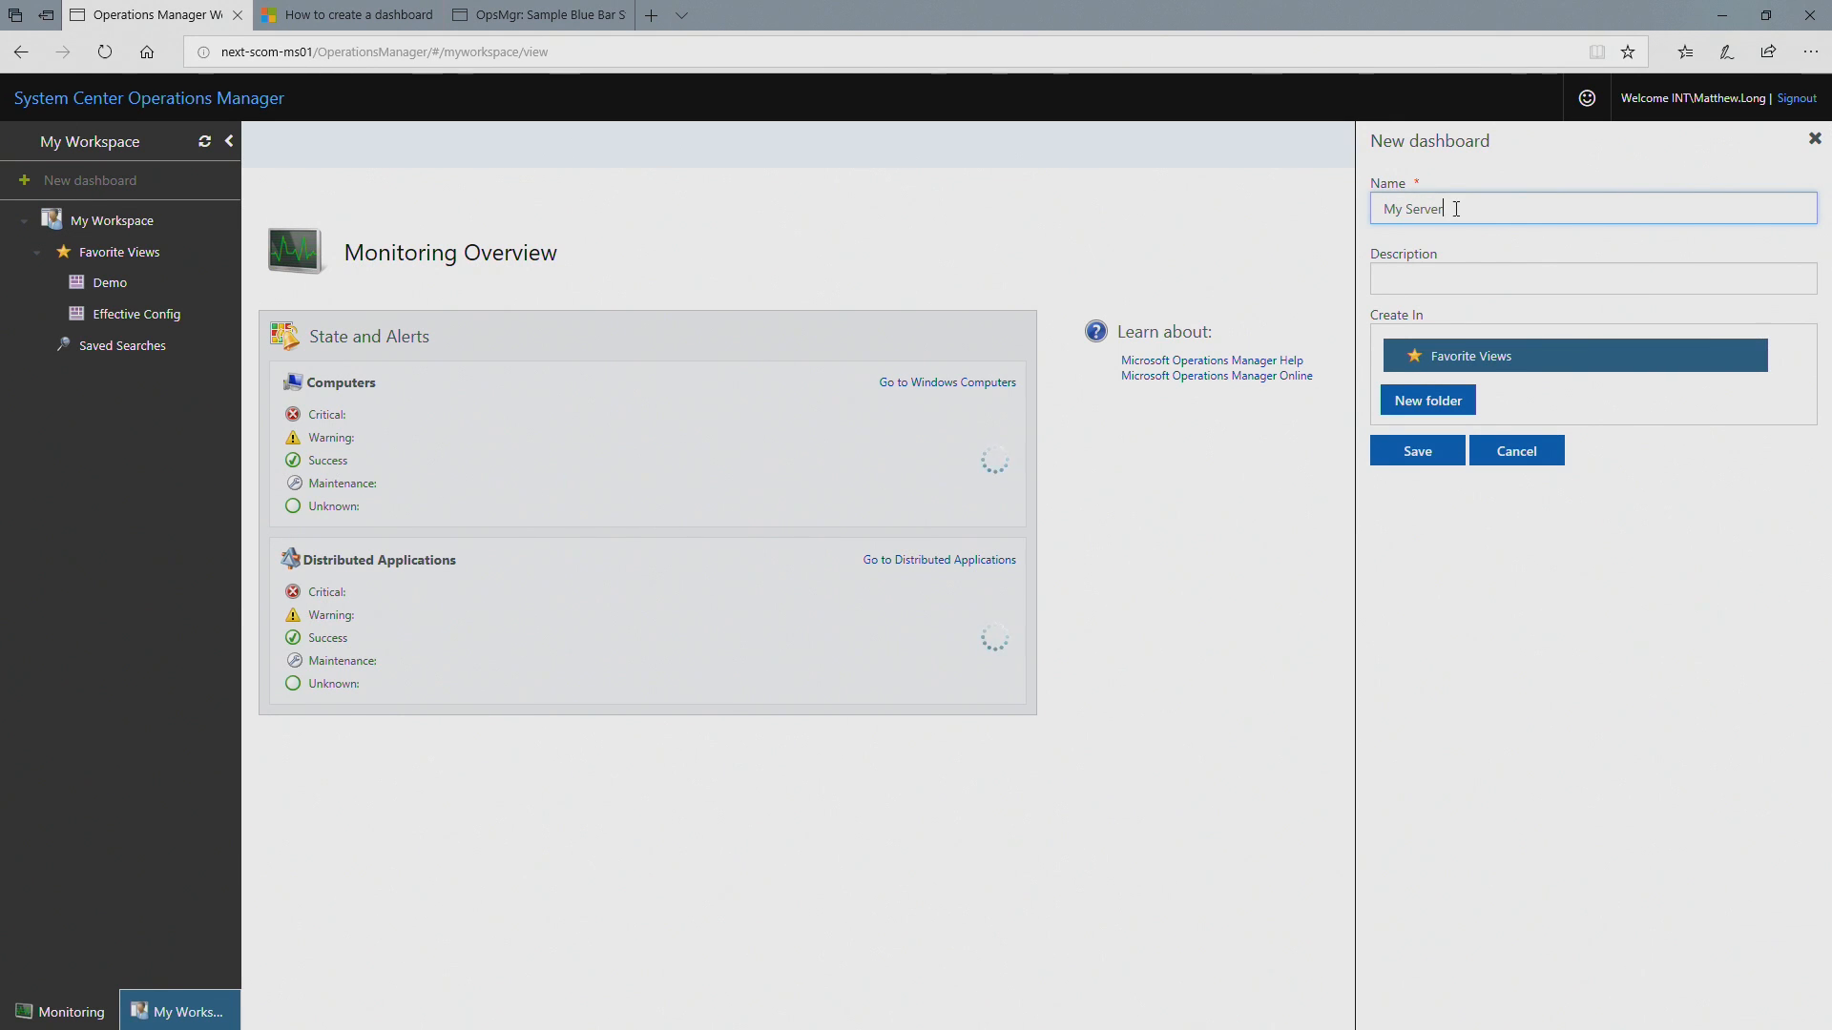
pyautogui.write('s')
pyautogui.click(1431, 452)
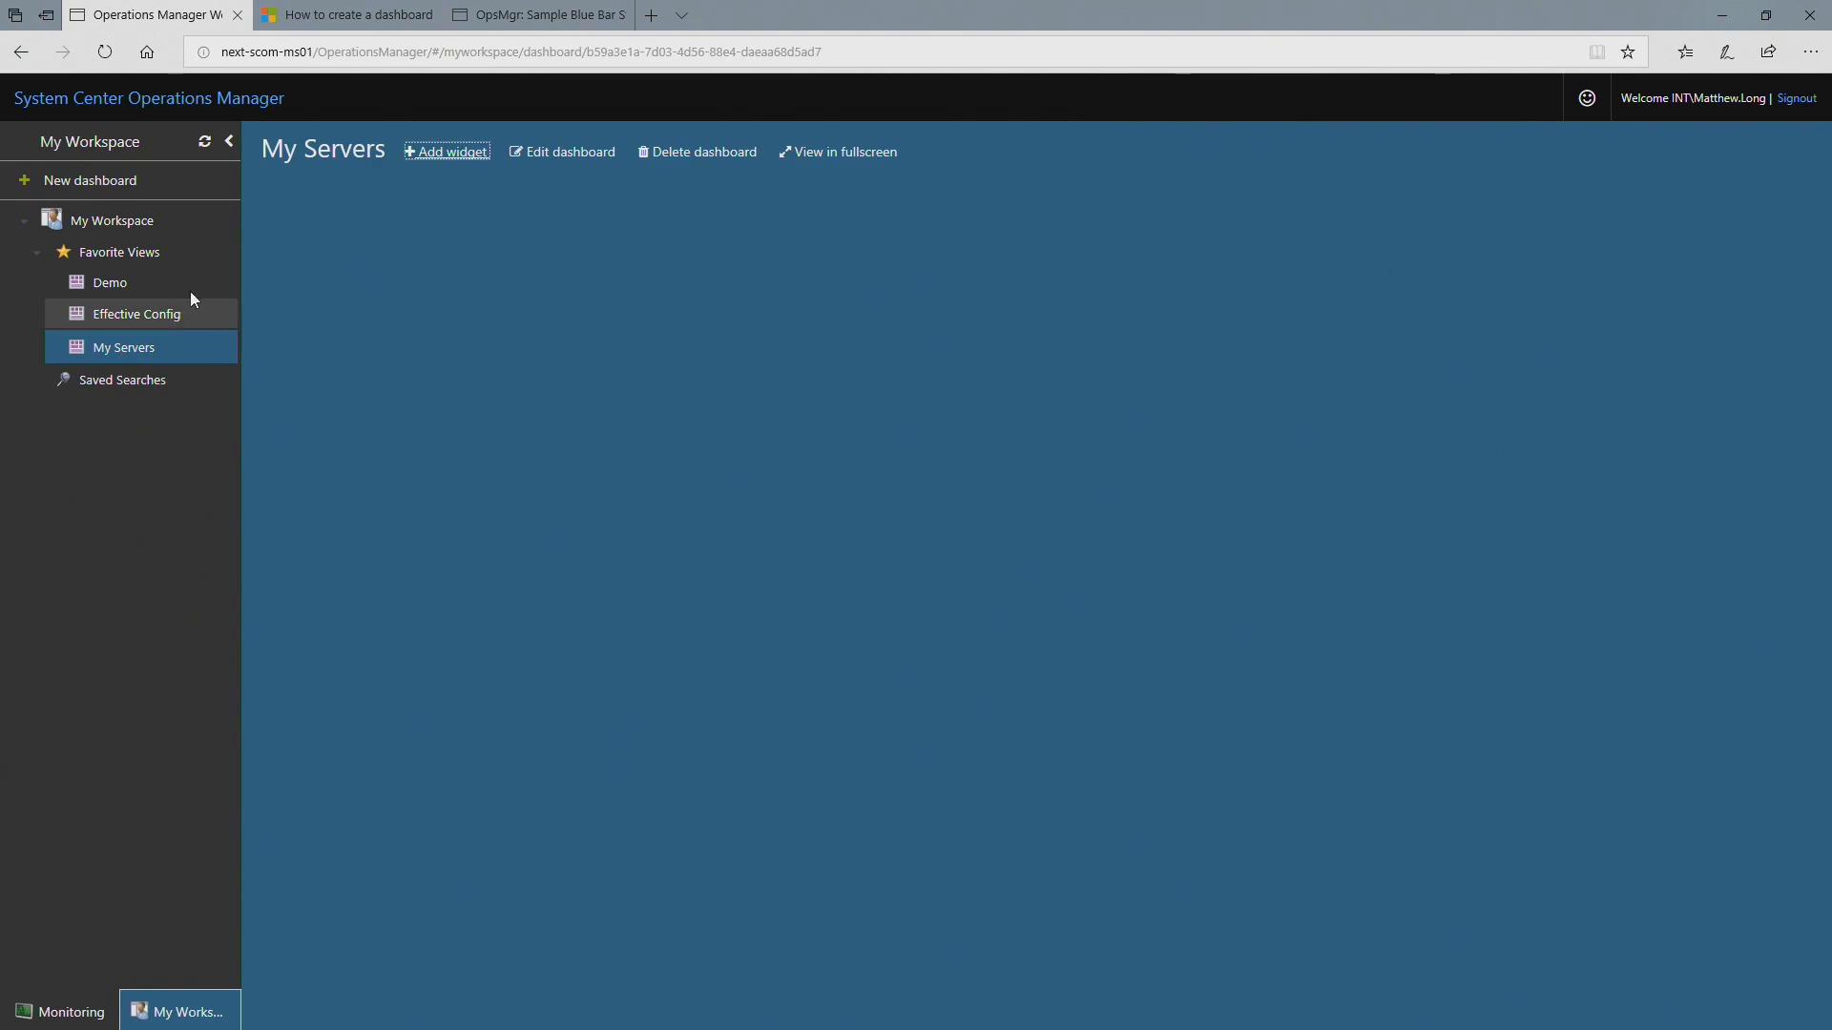
# Step: Start a State widget on the My Servers dashboard, scoped to the Windows Computer class
pyautogui.click(450, 152)
pyautogui.click(1498, 182)
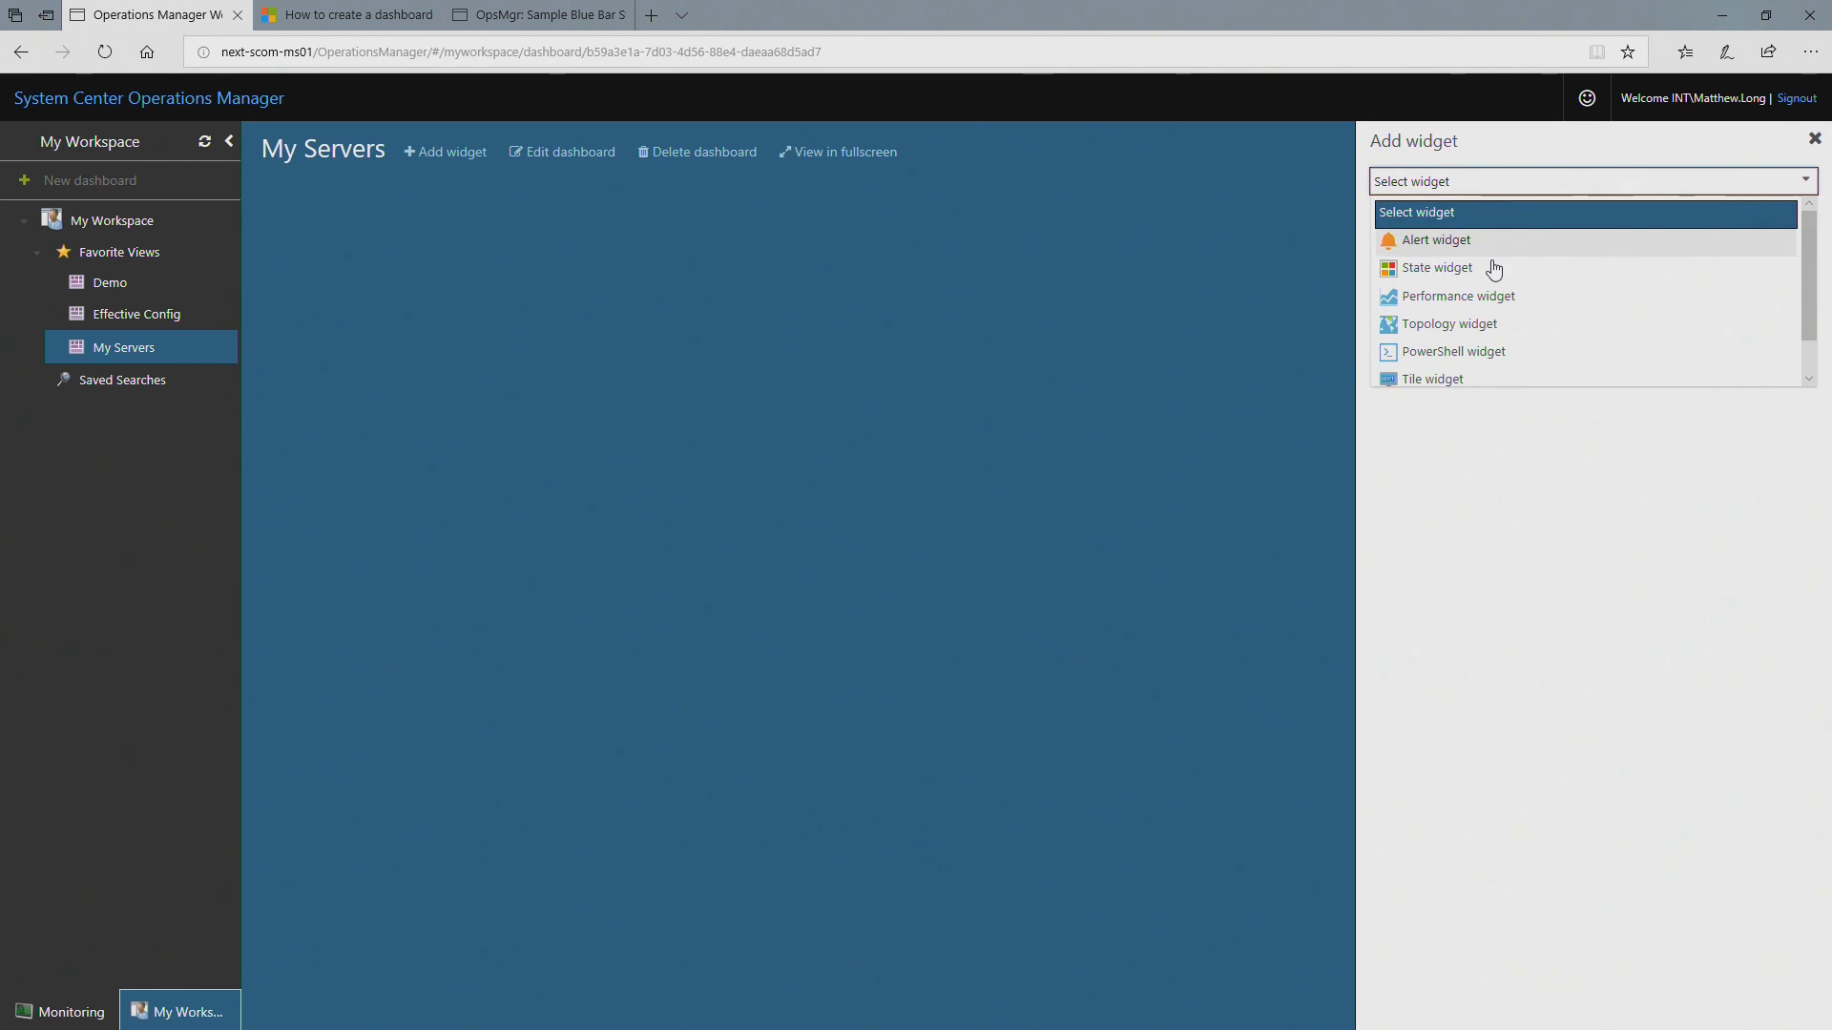
pyautogui.click(1494, 268)
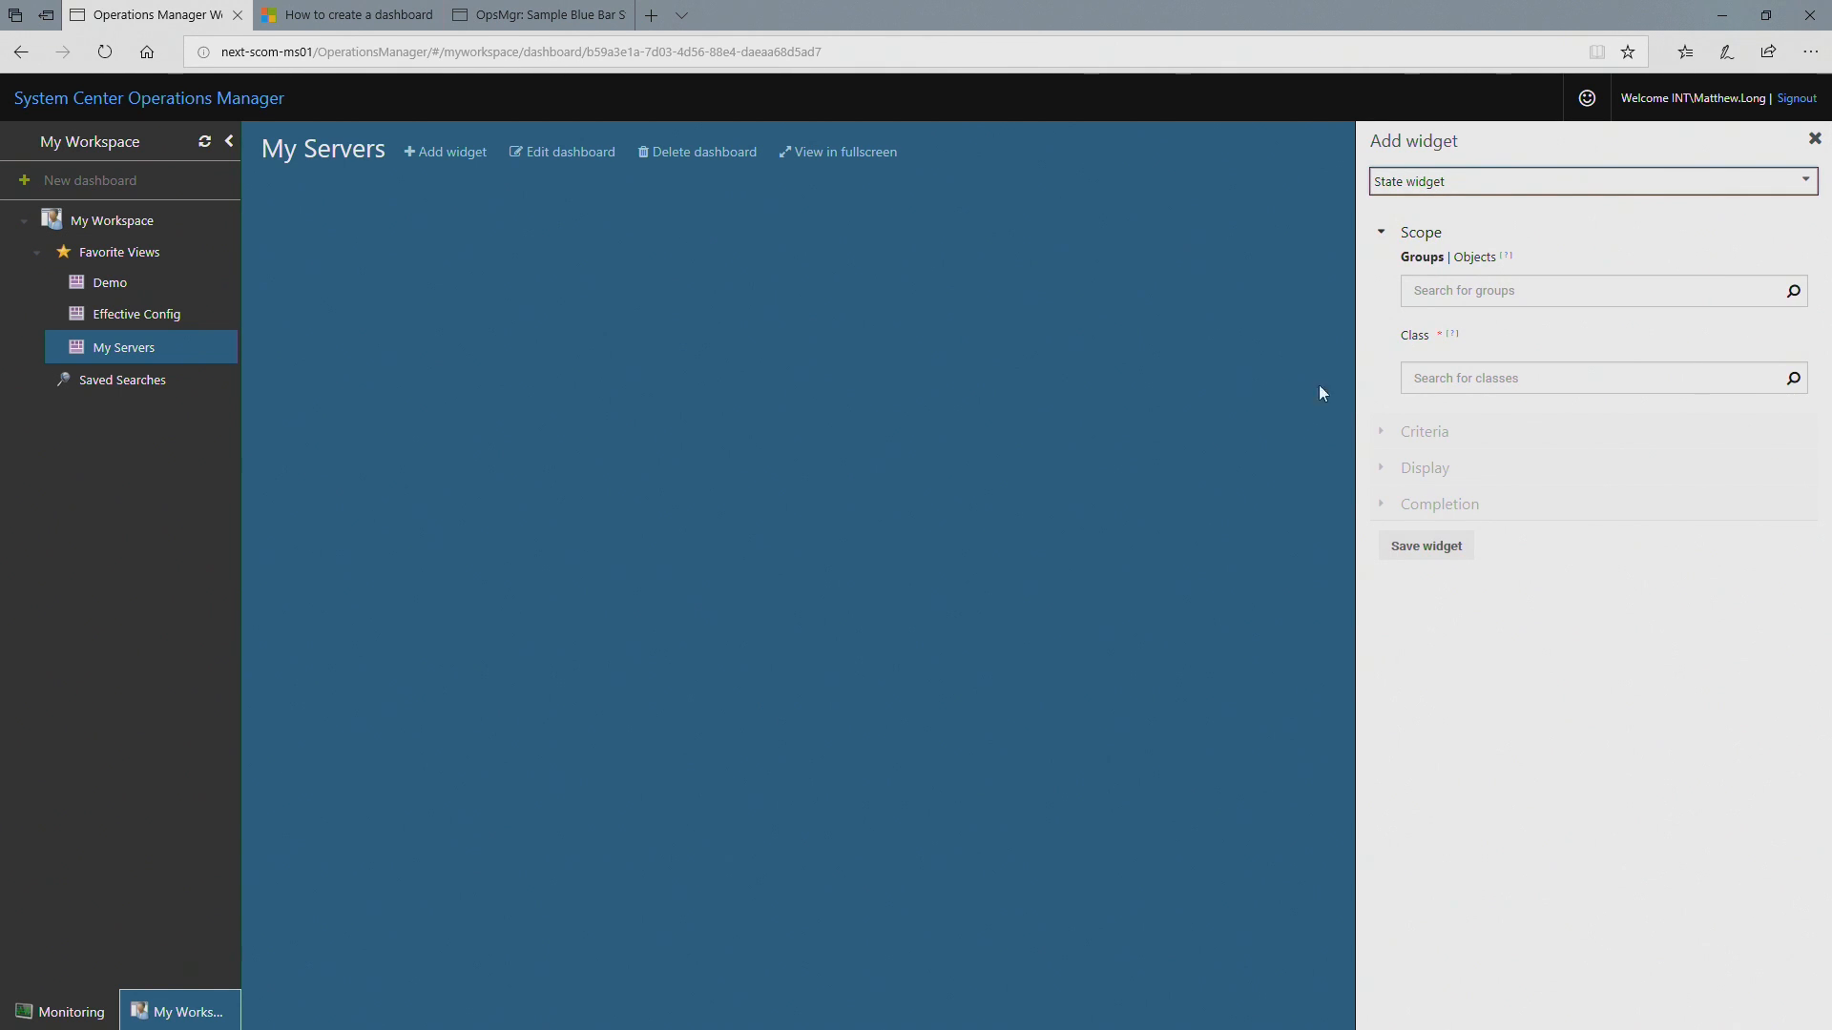
pyautogui.click(1480, 377)
pyautogui.write('windows ')
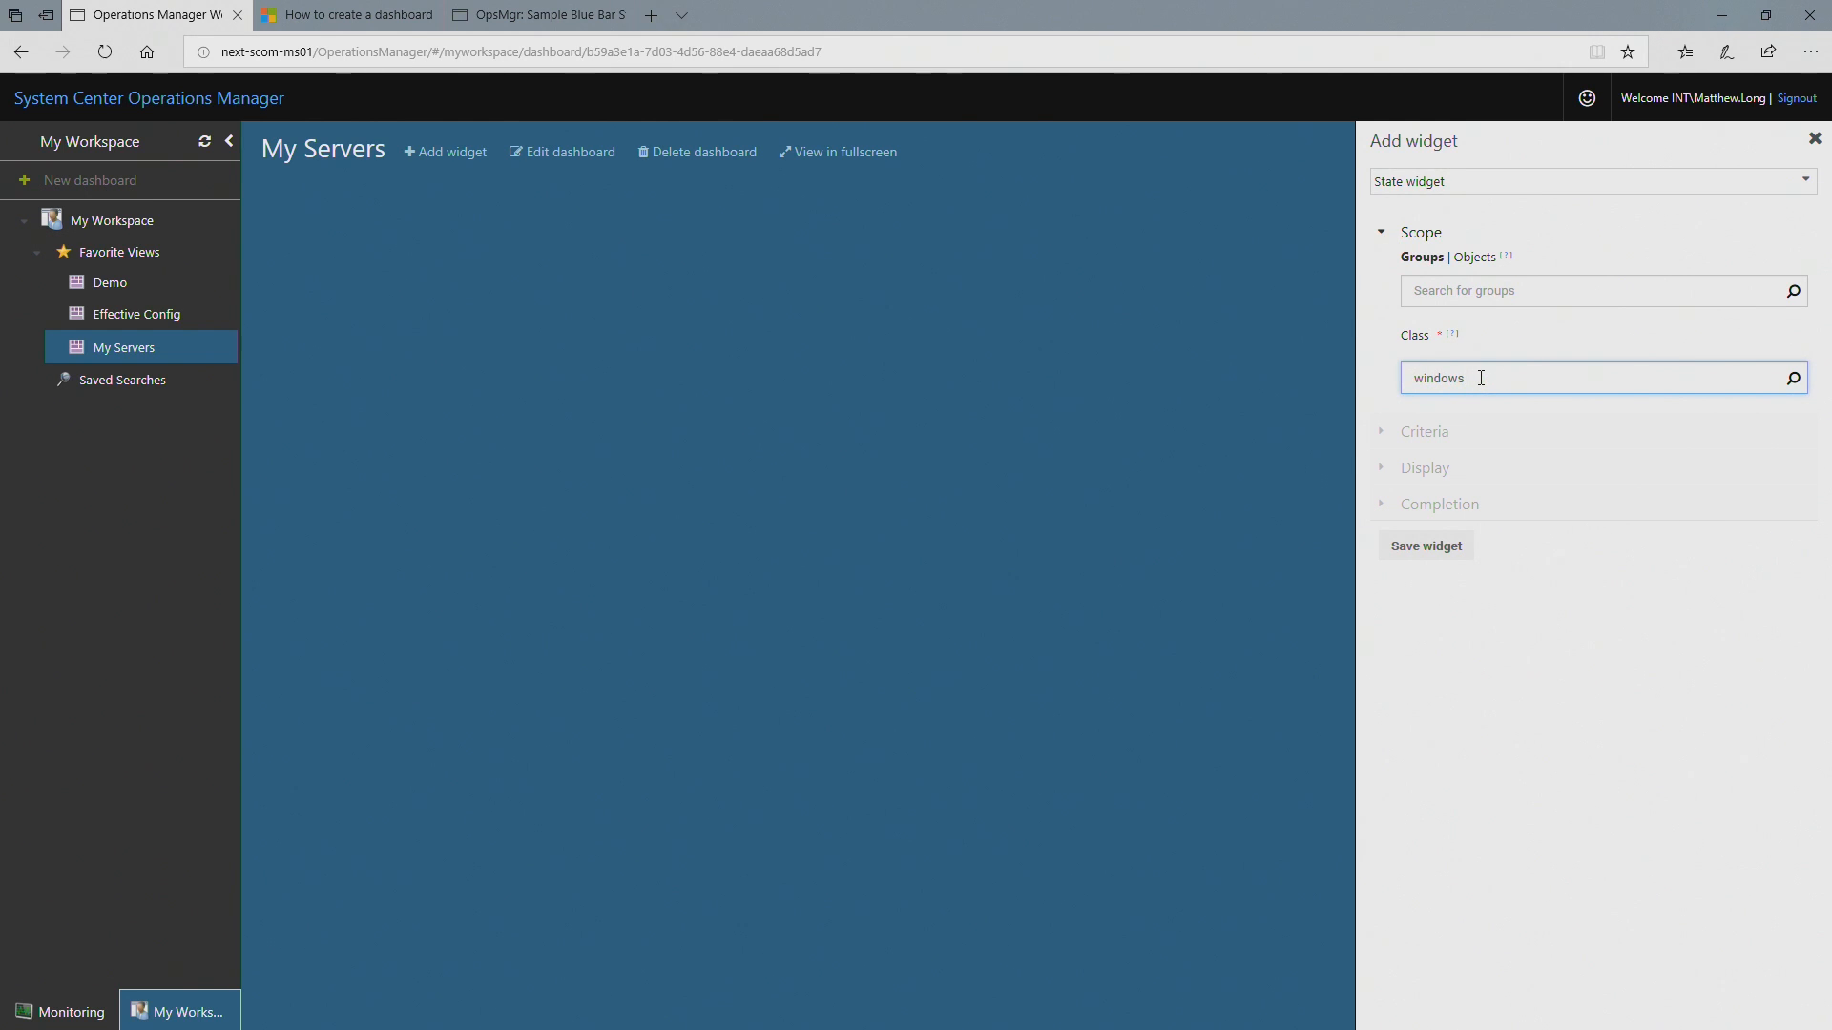
pyautogui.write('computer')
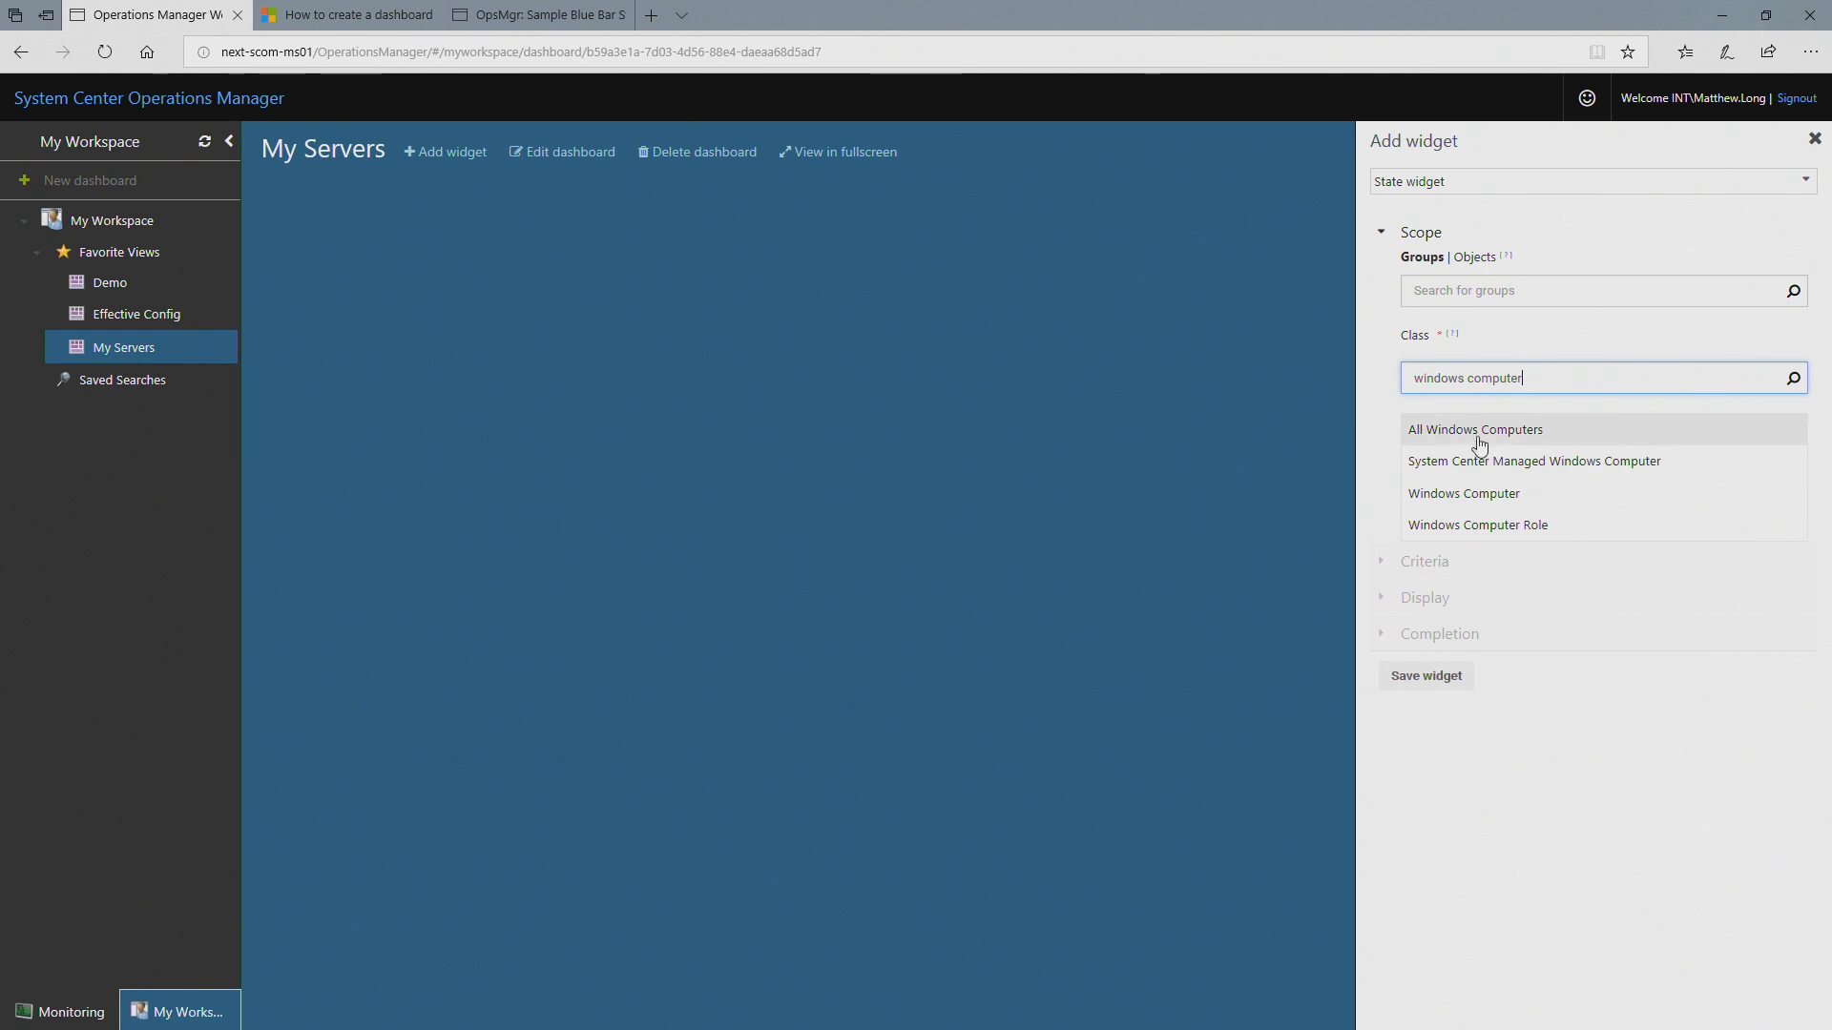
pyautogui.click(1467, 492)
pyautogui.moveTo(1440, 584); pyautogui.dragTo(1415, 502)
pyautogui.click(1524, 599)
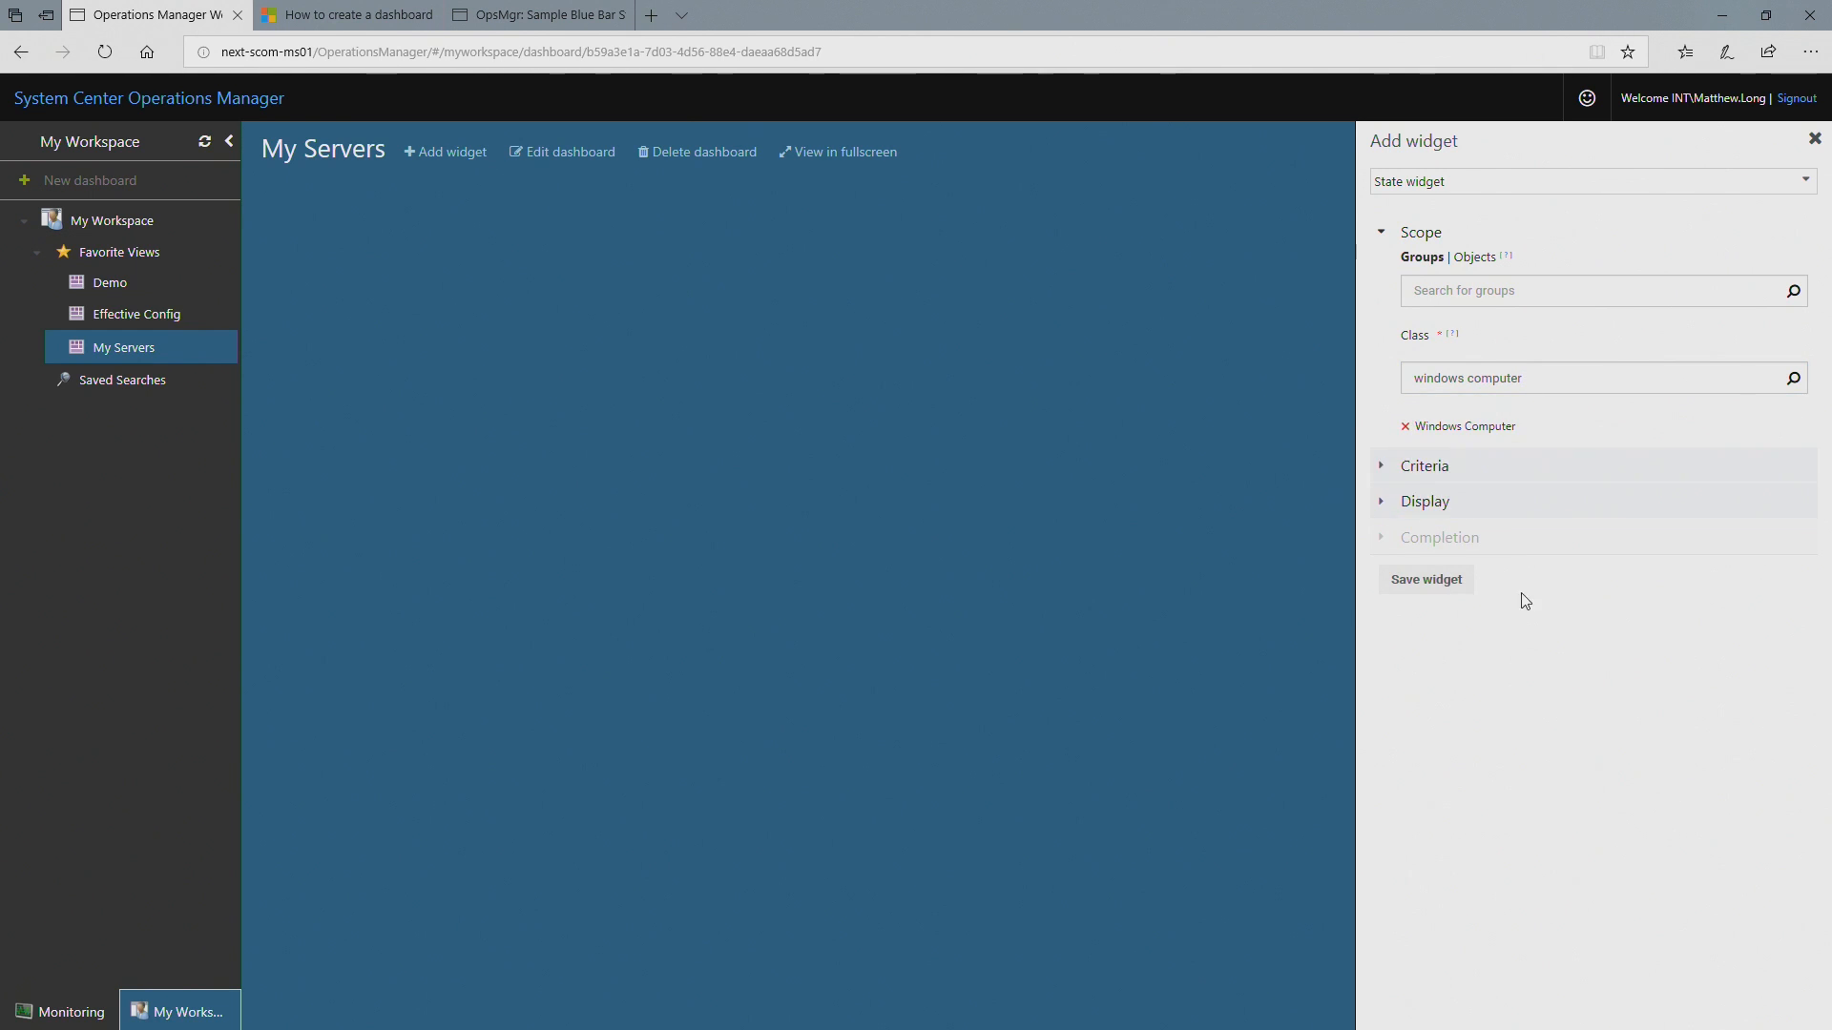
# Step: Keep the State widget's default criteria and select all available columns for display
pyautogui.click(1422, 469)
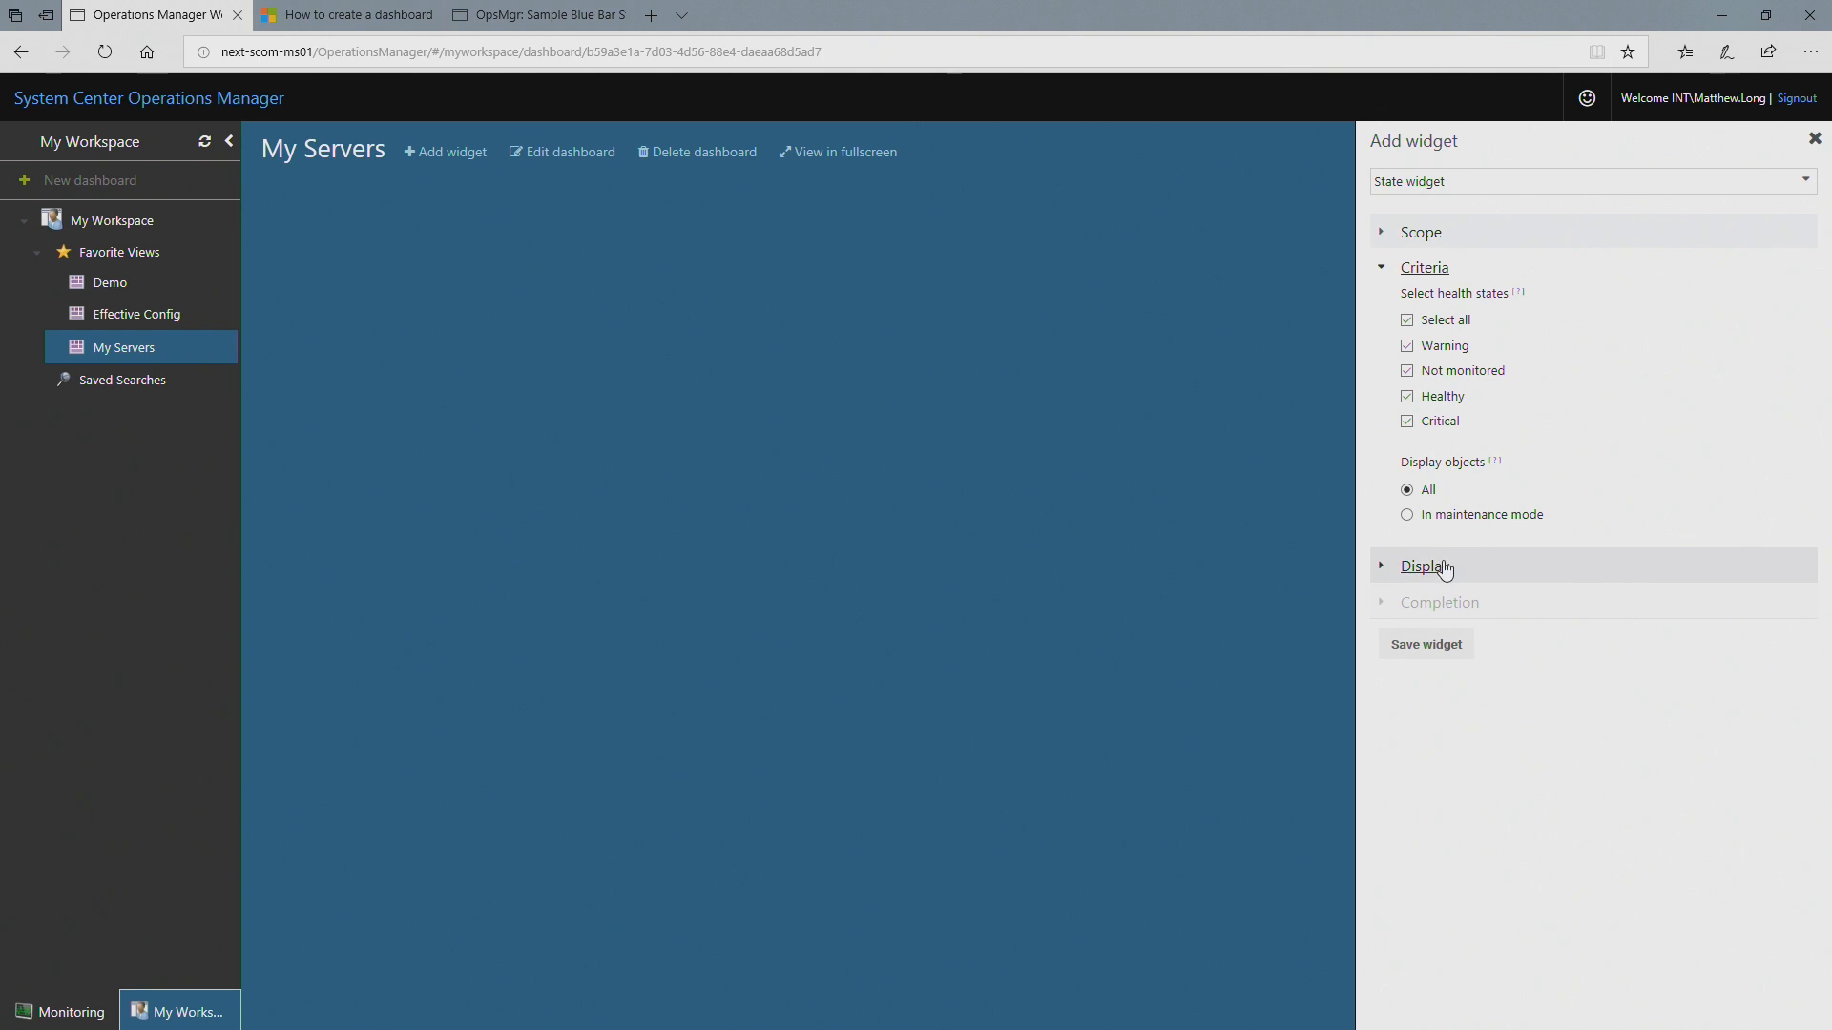
pyautogui.click(1444, 569)
pyautogui.click(1461, 366)
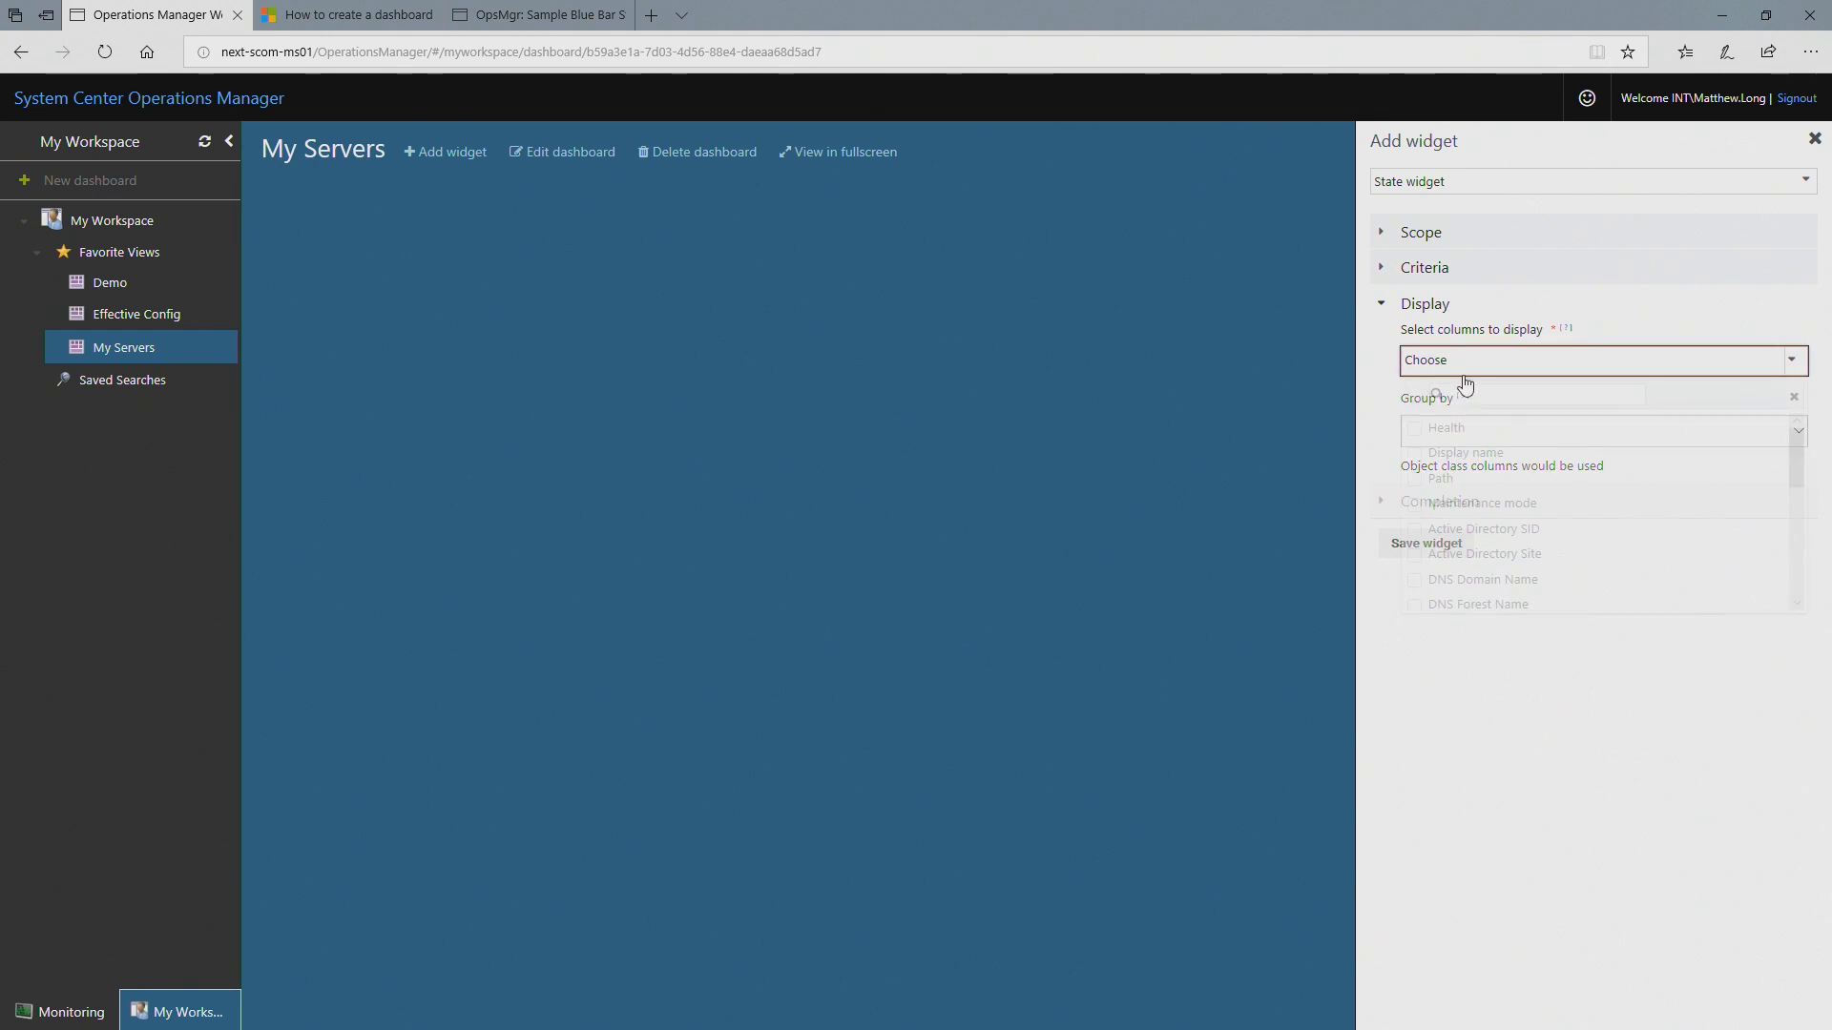
pyautogui.click(1414, 395)
pyautogui.click(1431, 597)
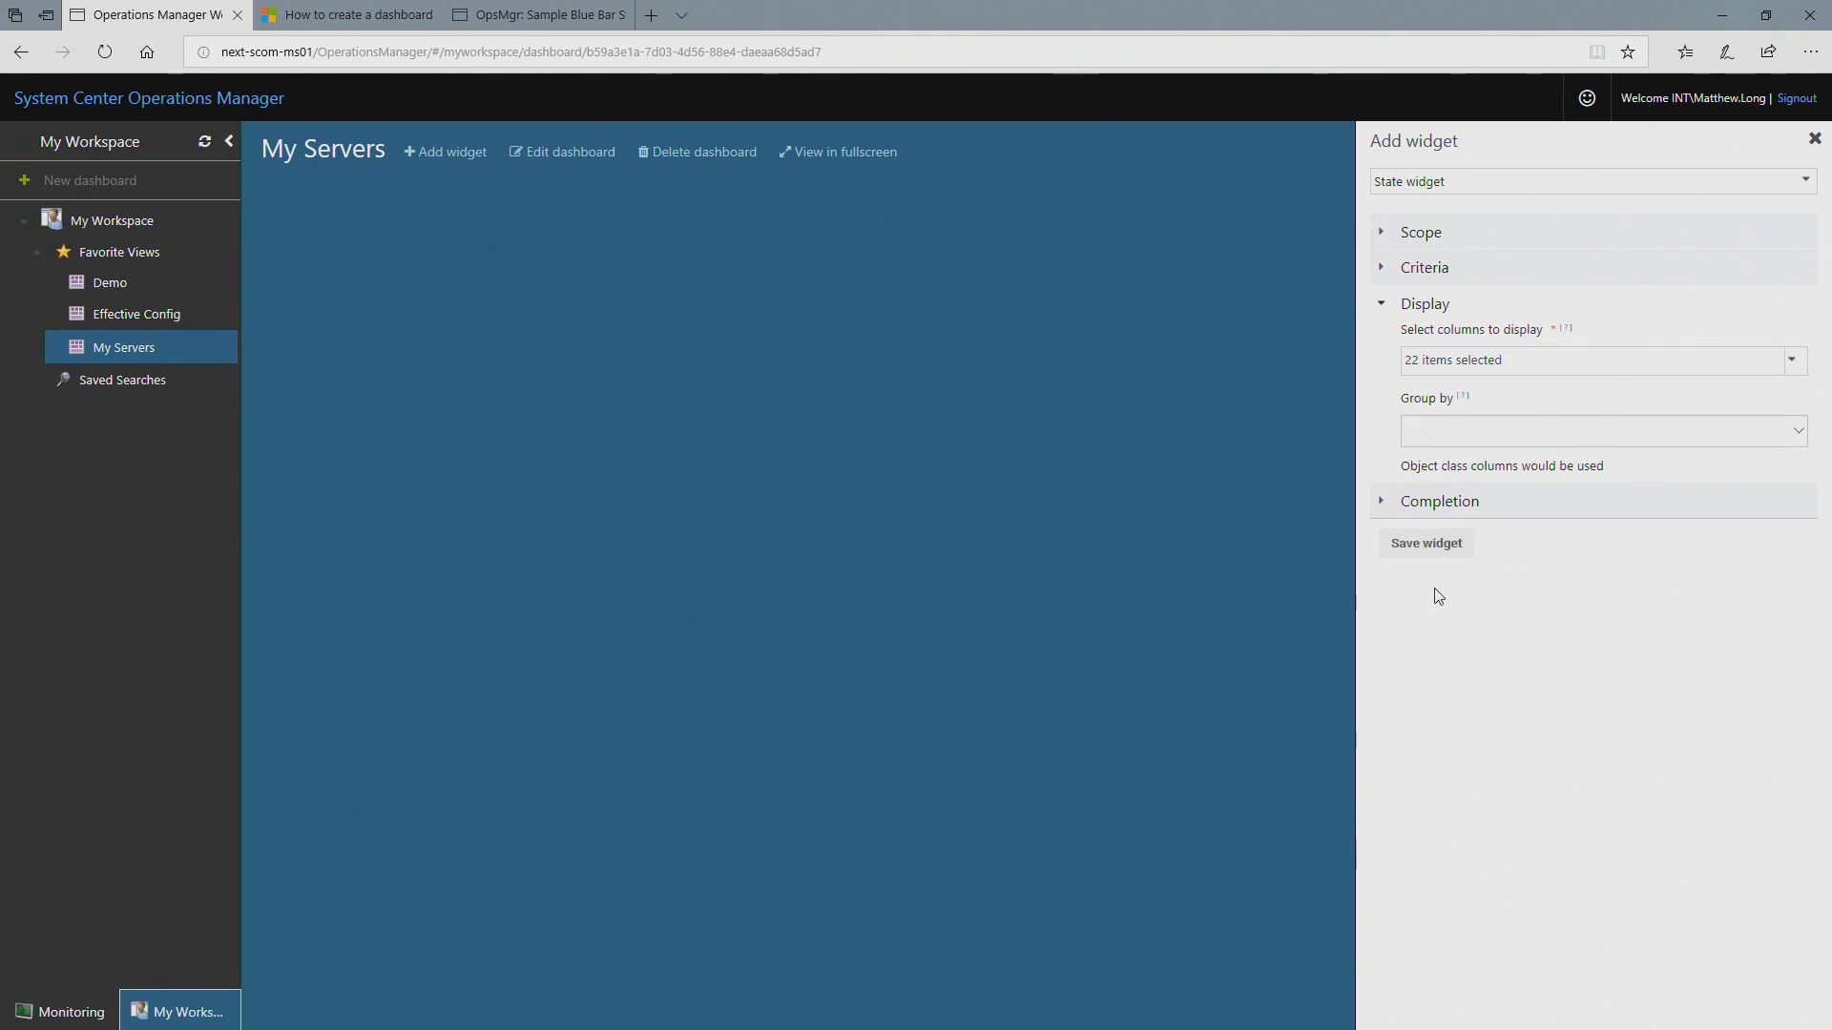
# Step: Name the State widget Servers, keep the 5-minute refresh interval, and save it to the dashboard
pyautogui.click(1430, 499)
pyautogui.click(1471, 401)
pyautogui.write('Servers')
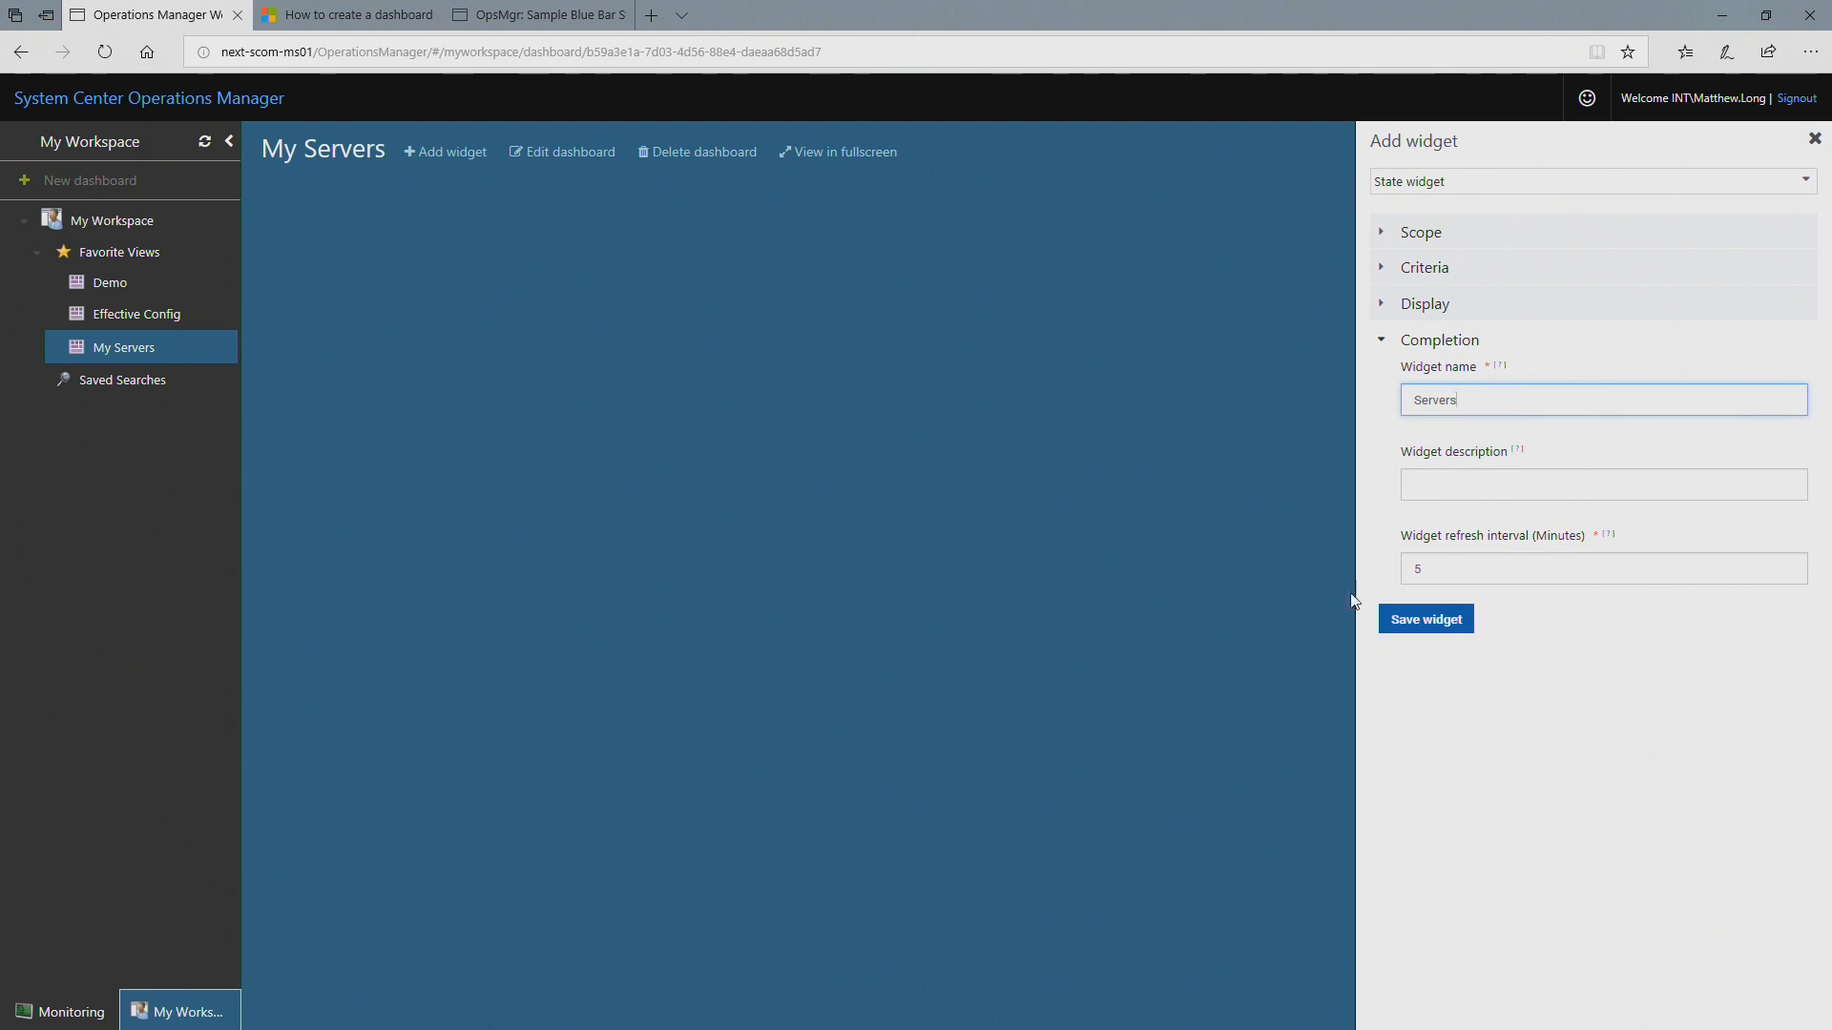
pyautogui.click(1414, 618)
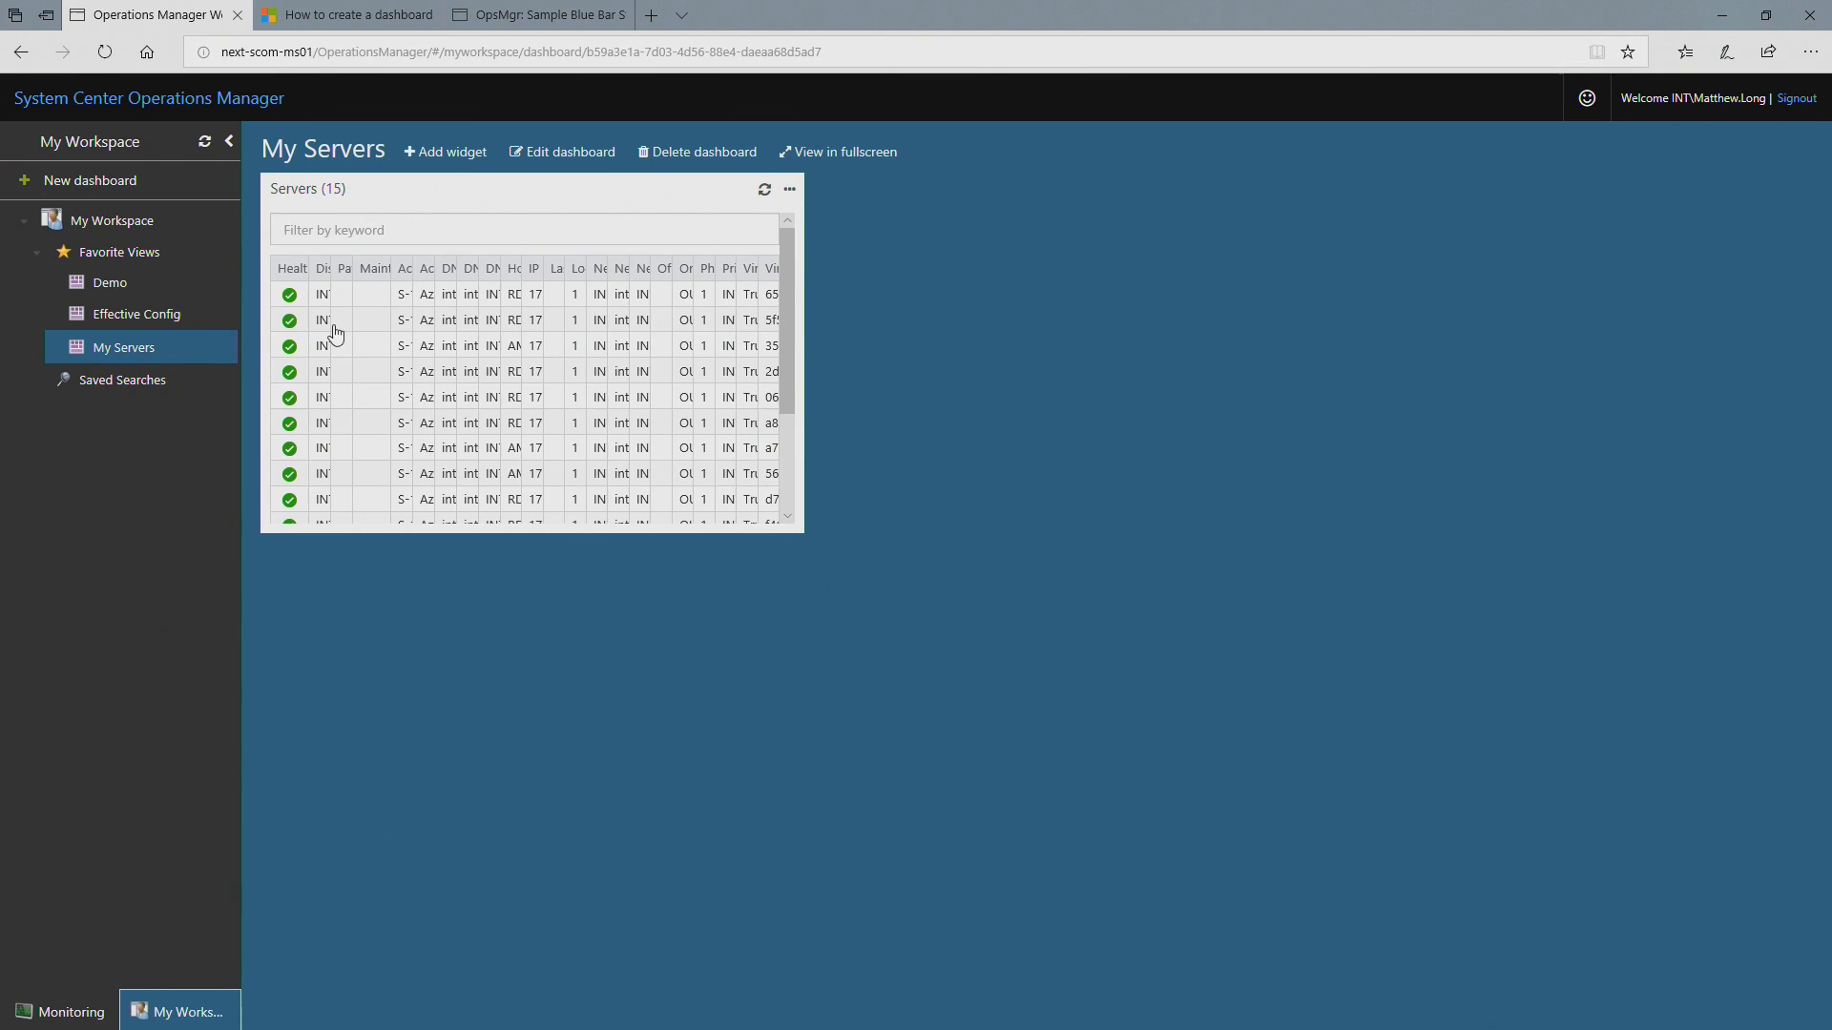
# Step: Open the details of the INT-USER-BC01 server from the Servers widget and examine its properties, alerts, performance metrics and classes
pyautogui.click(311, 292)
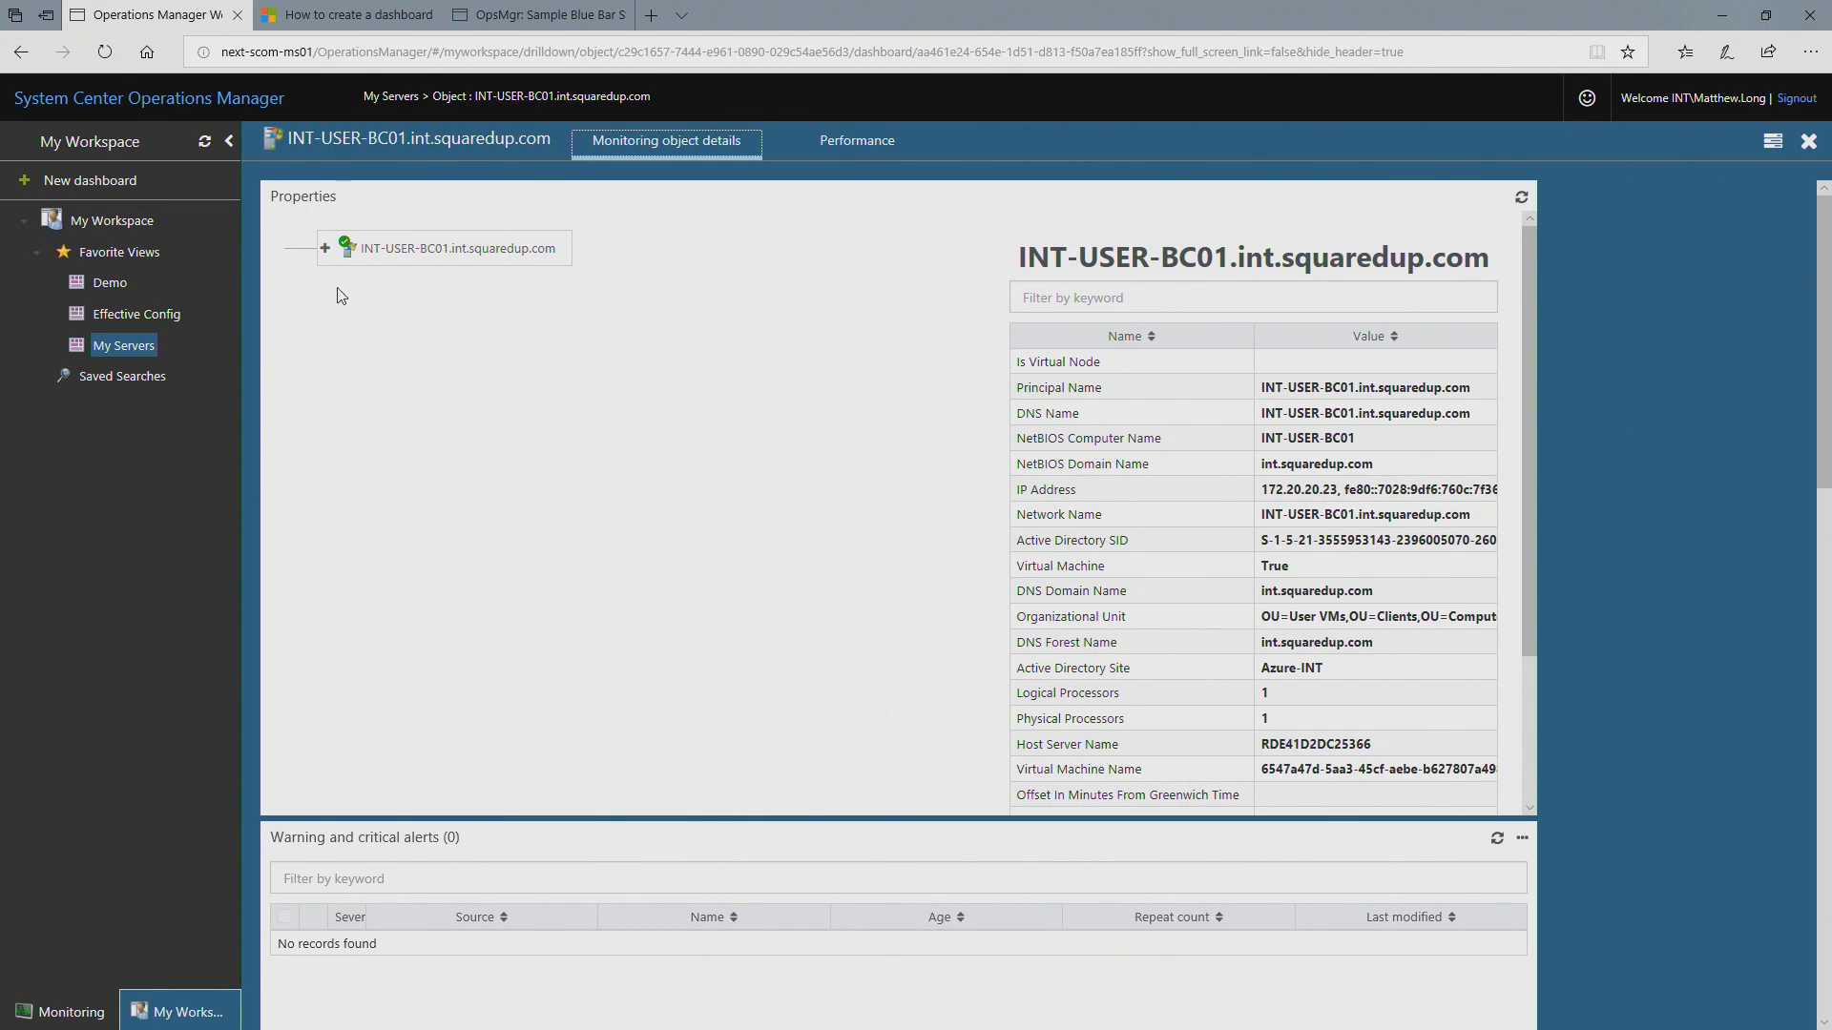
pyautogui.click(401, 250)
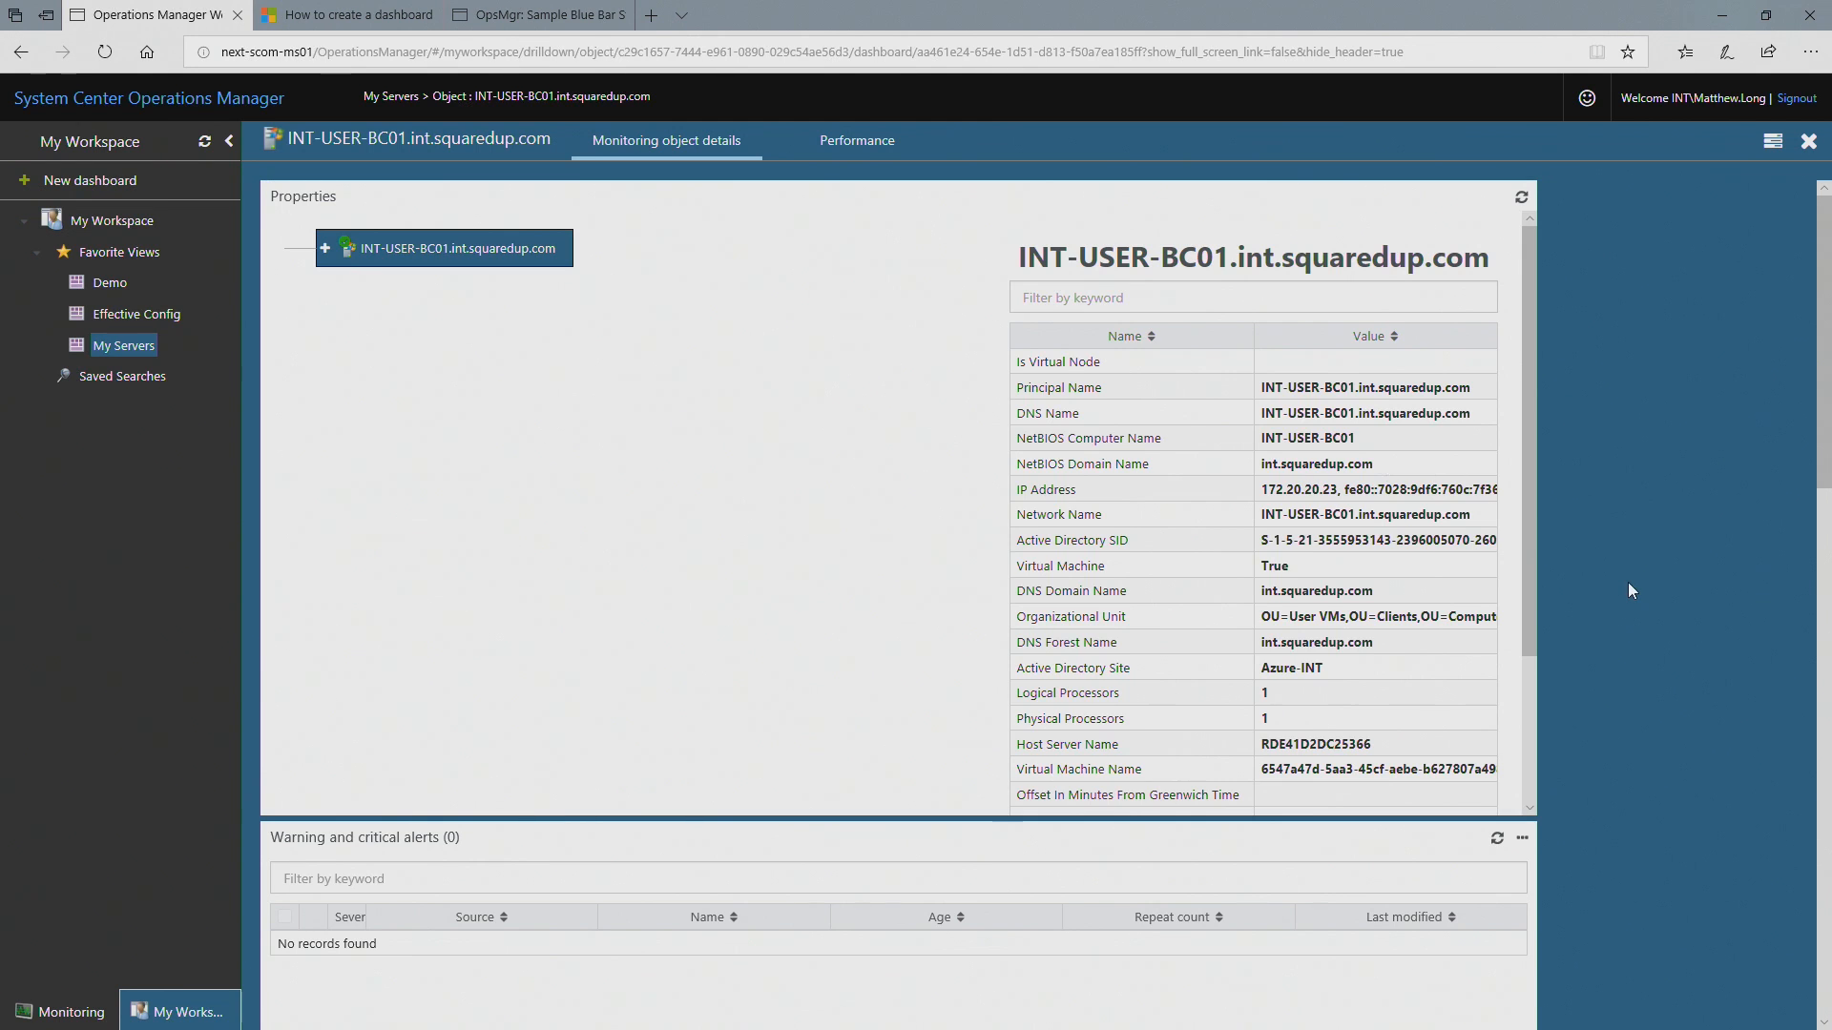
pyautogui.scroll(-6, 1629, 586)
pyautogui.scroll(6, 1633, 582)
pyautogui.scroll(-1, 1635, 570)
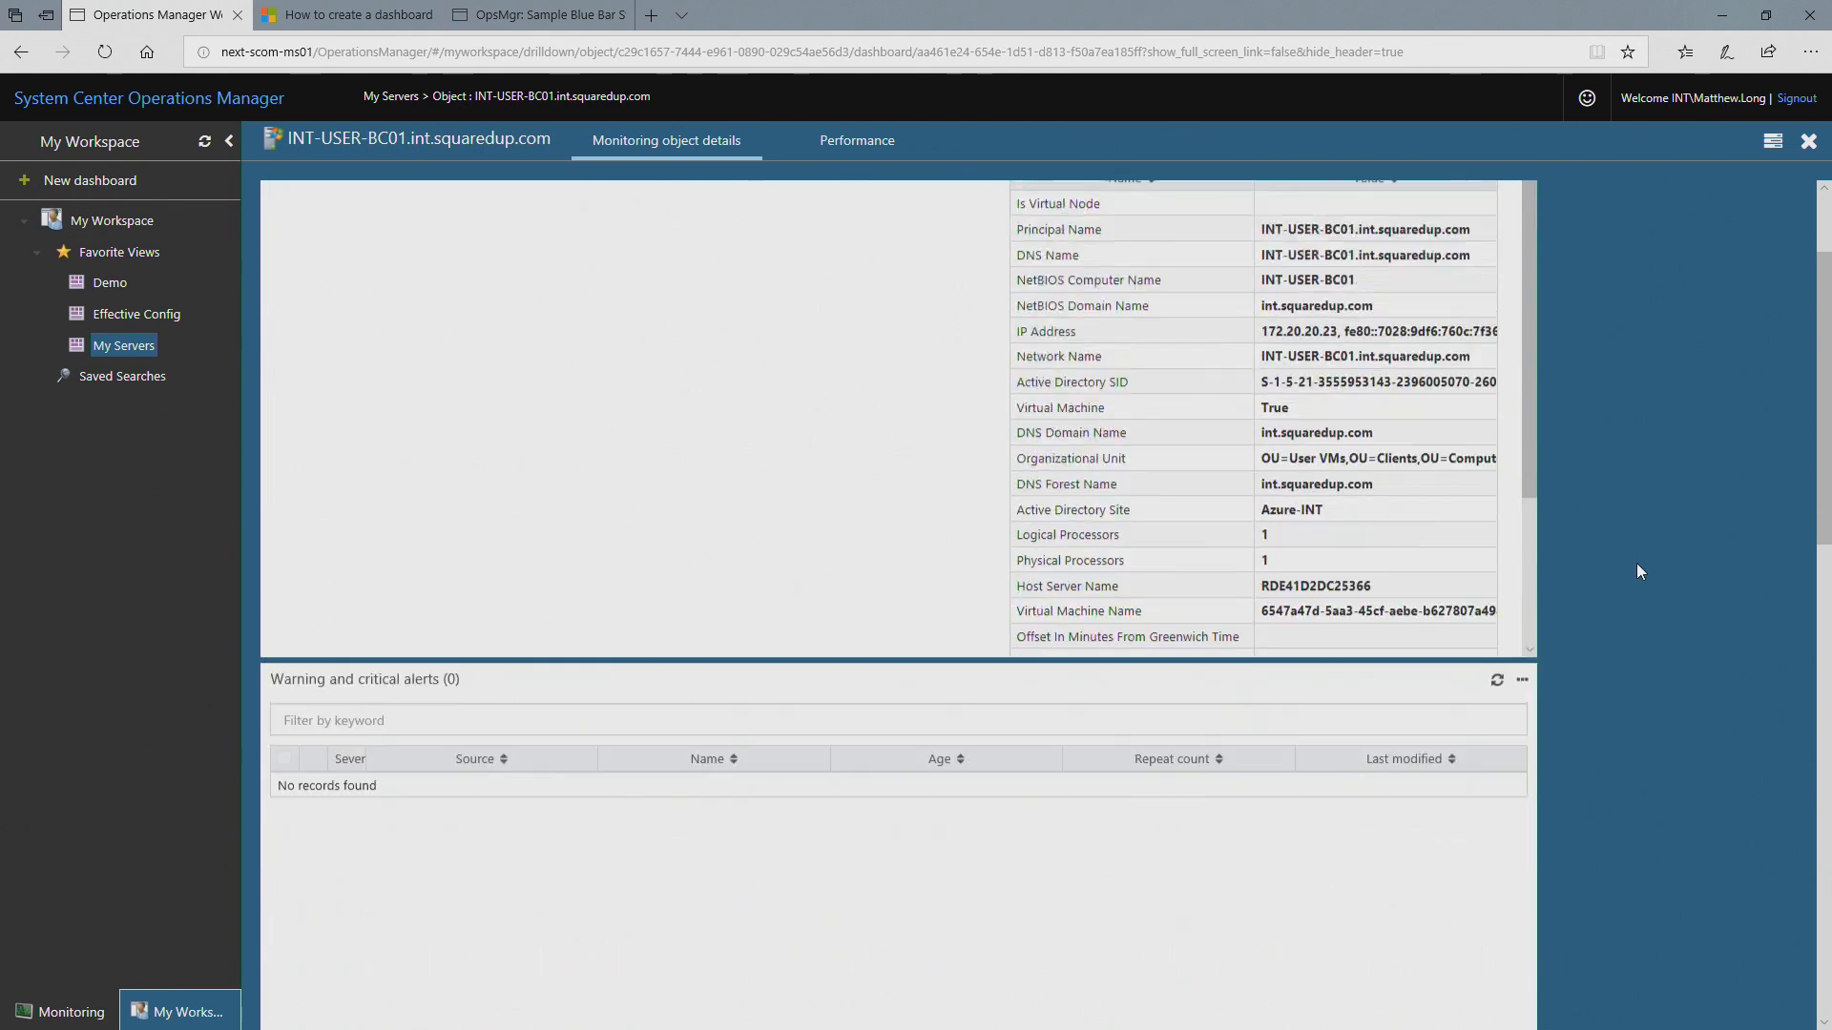
pyautogui.scroll(-8, 1637, 570)
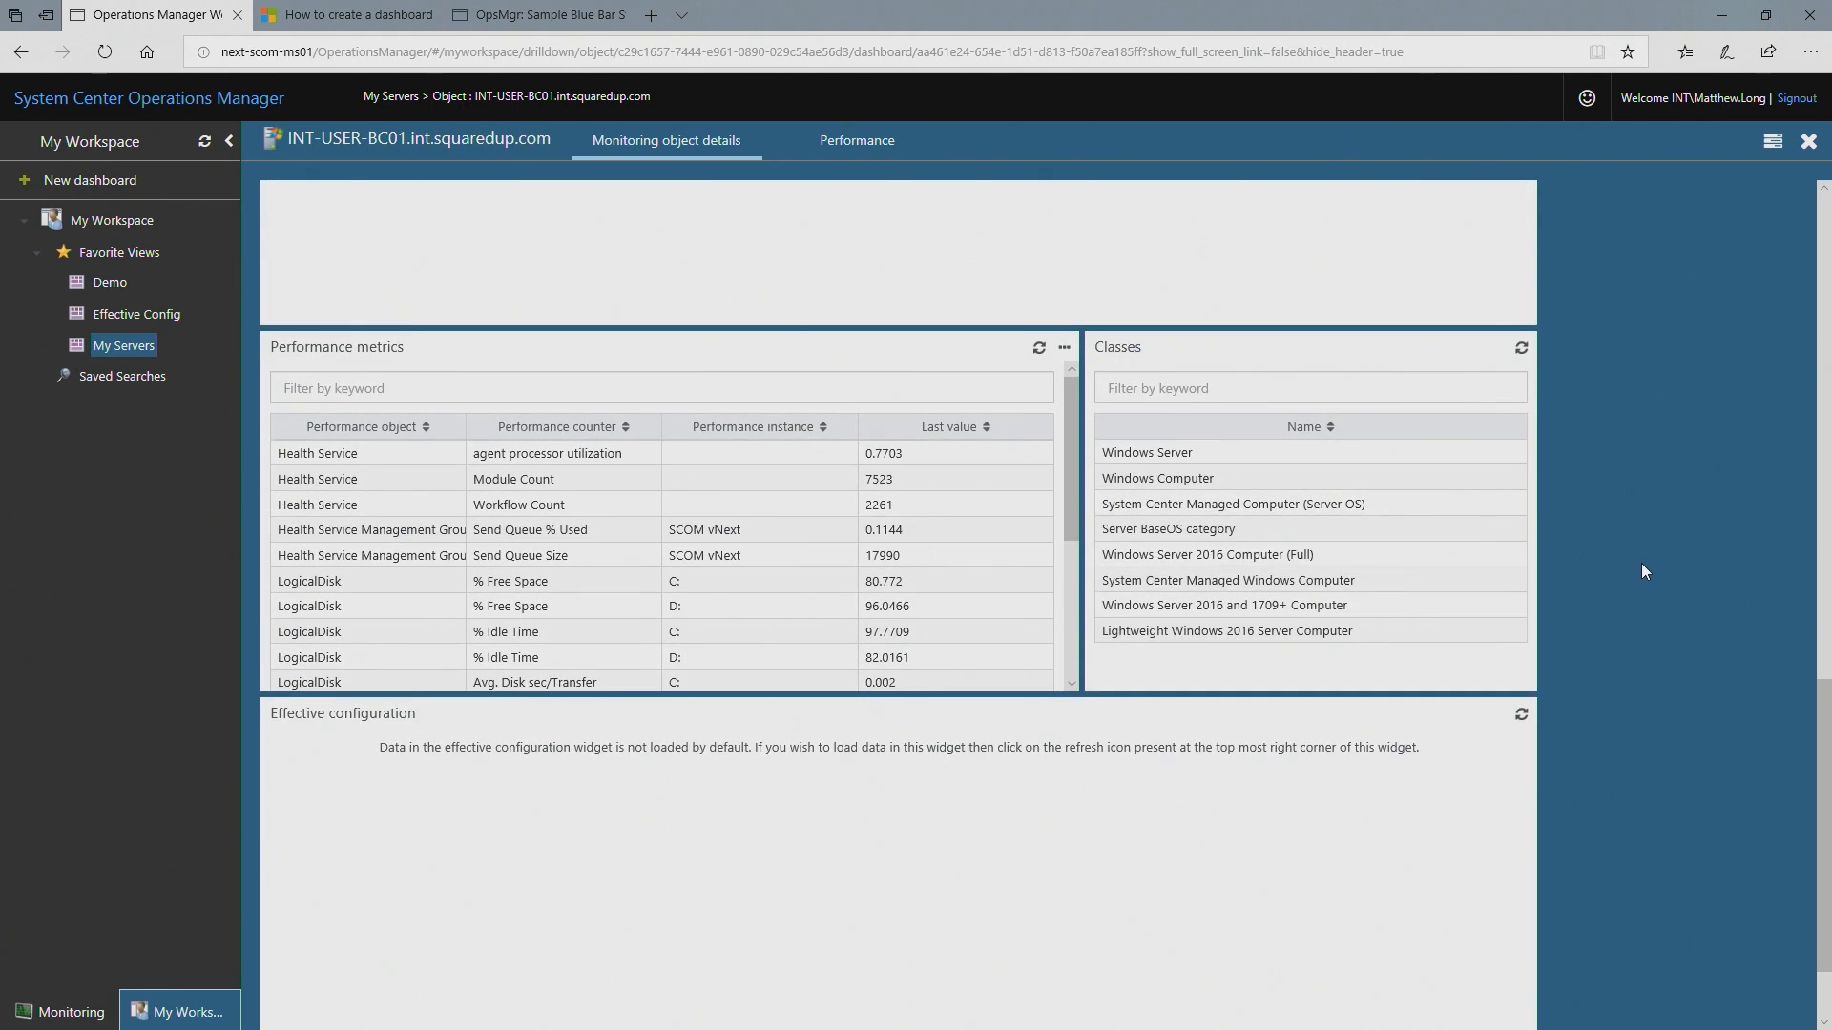
pyautogui.scroll(-1, 1643, 571)
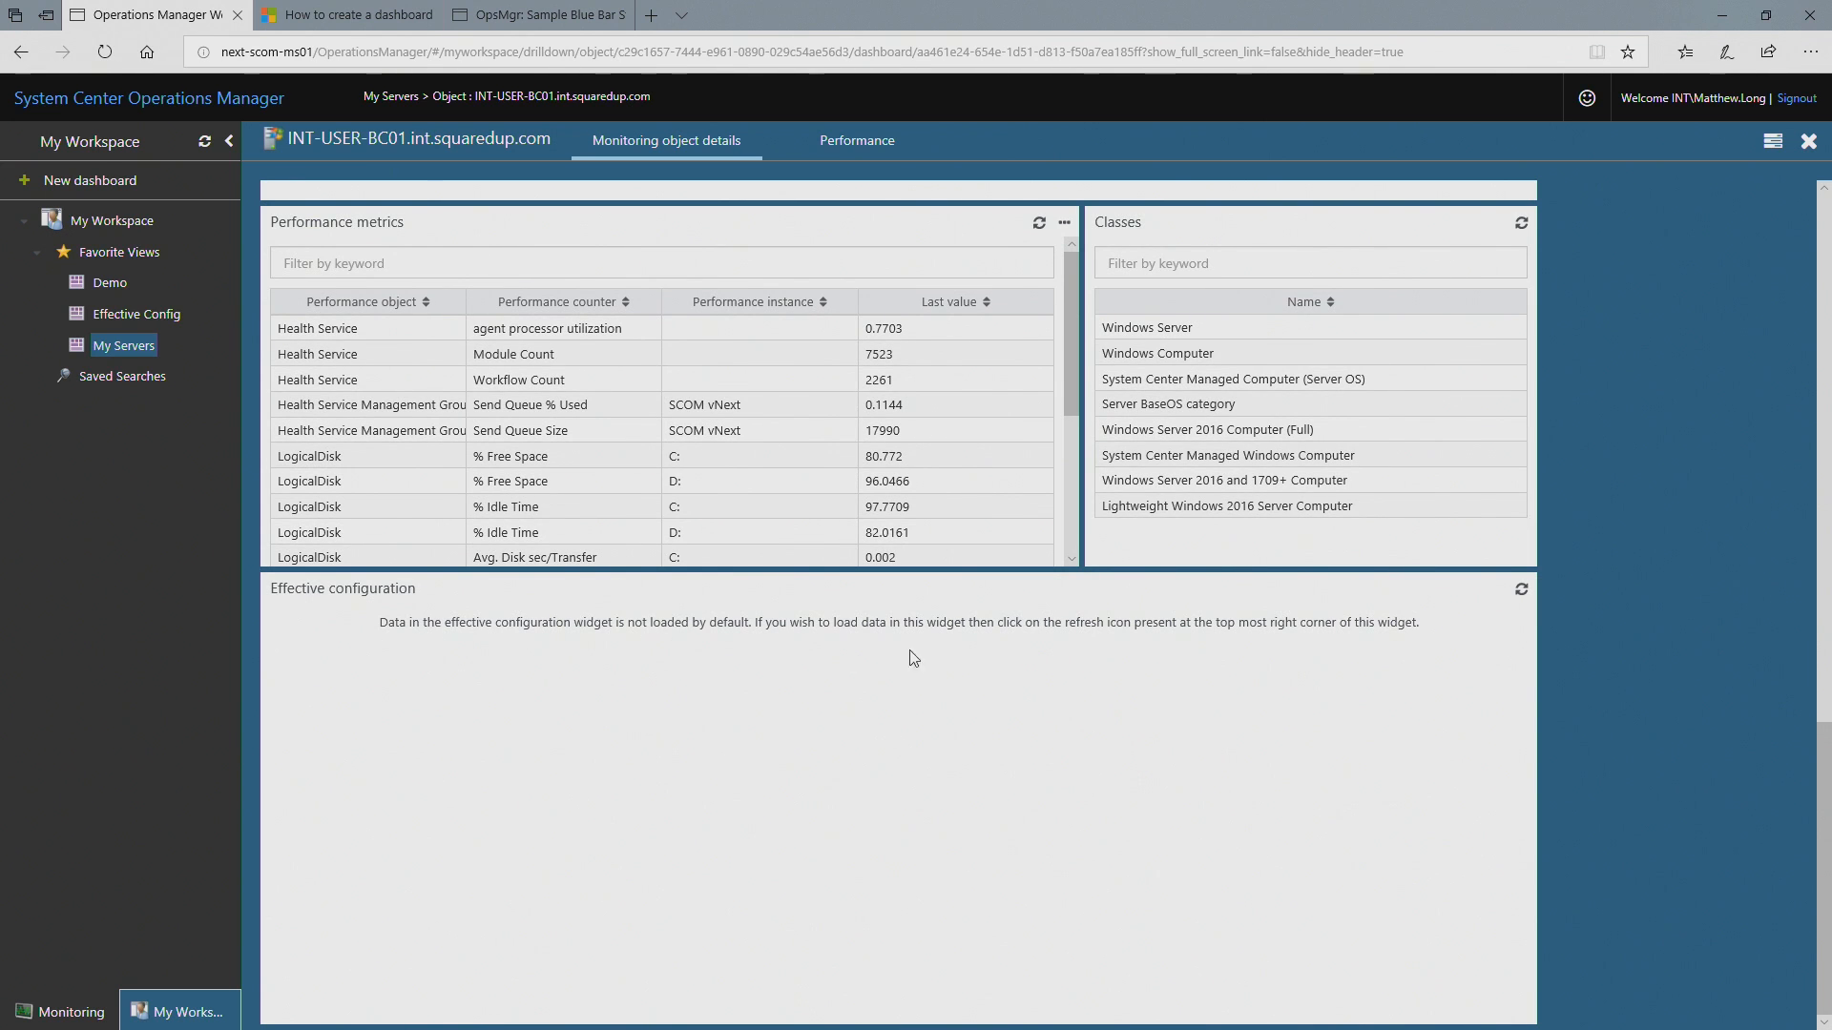
# Step: Load the server's Effective configuration data and sort it by Overridden so the True entries come first
pyautogui.click(1523, 592)
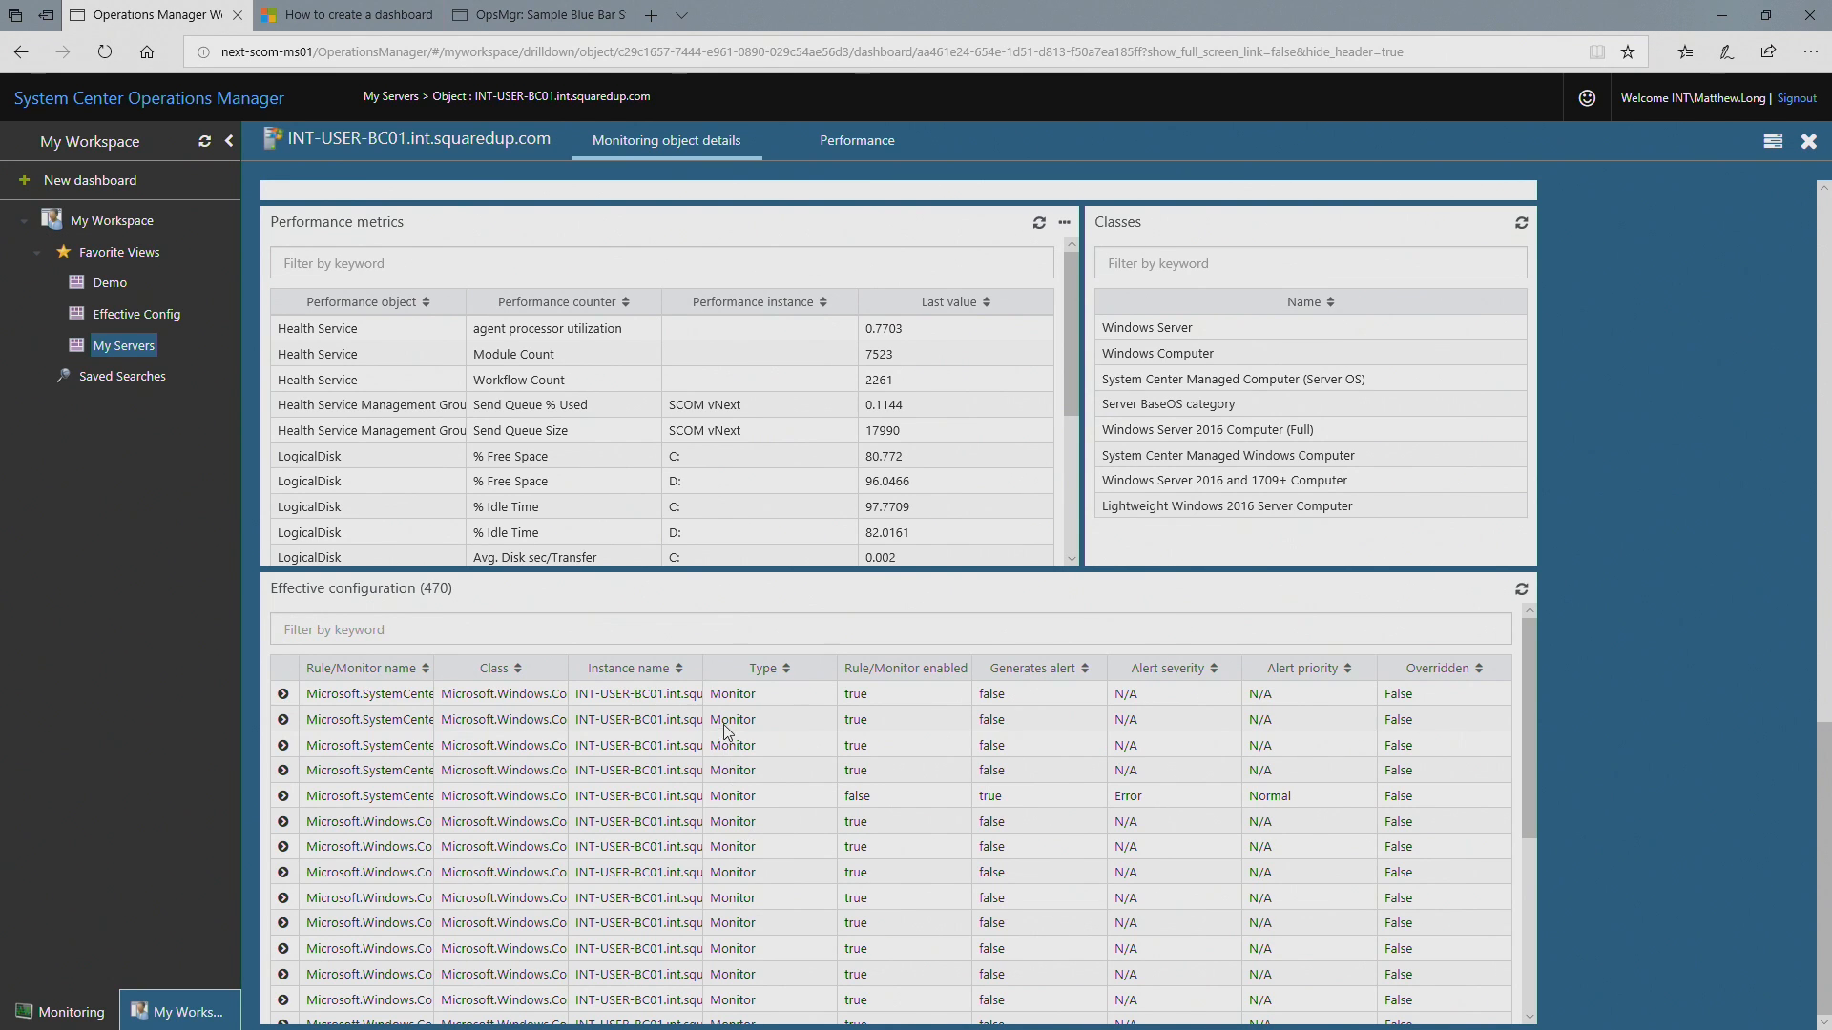
pyautogui.click(1484, 671)
pyautogui.click(1484, 670)
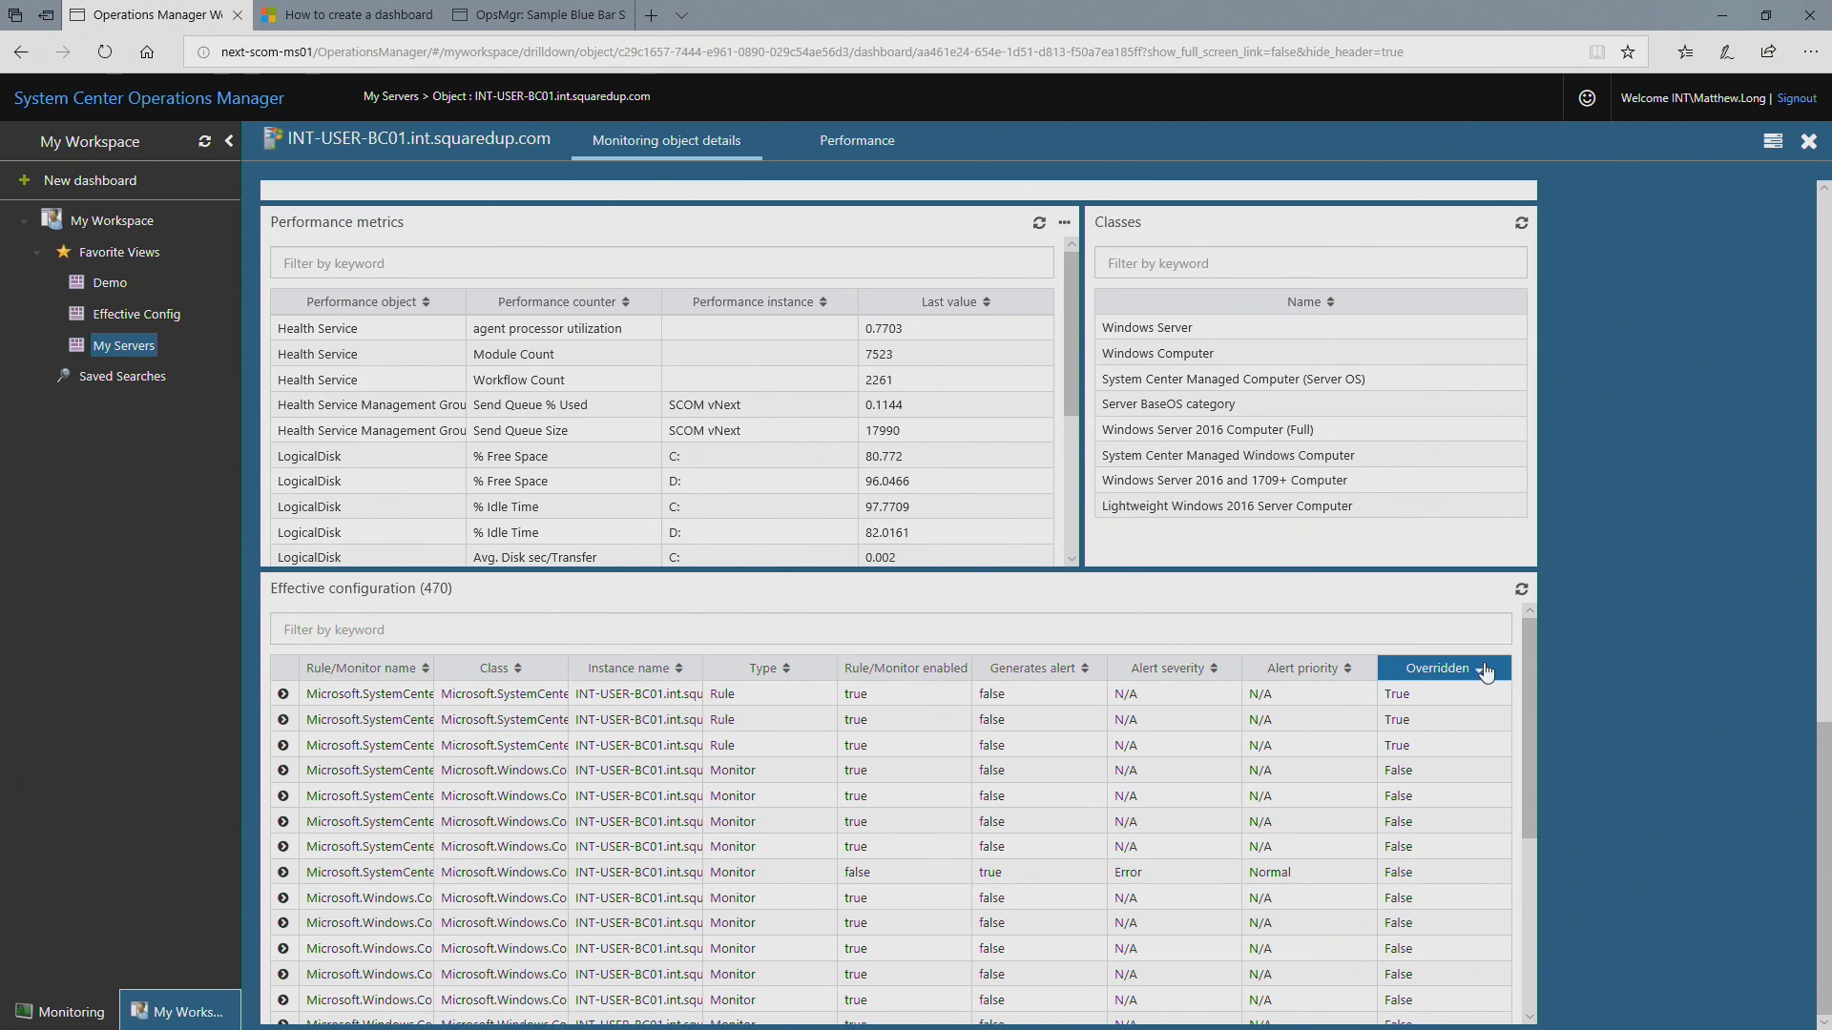
# Step: Expand the three overridden rules in Effective configuration and compare their default and effective values
pyautogui.click(283, 695)
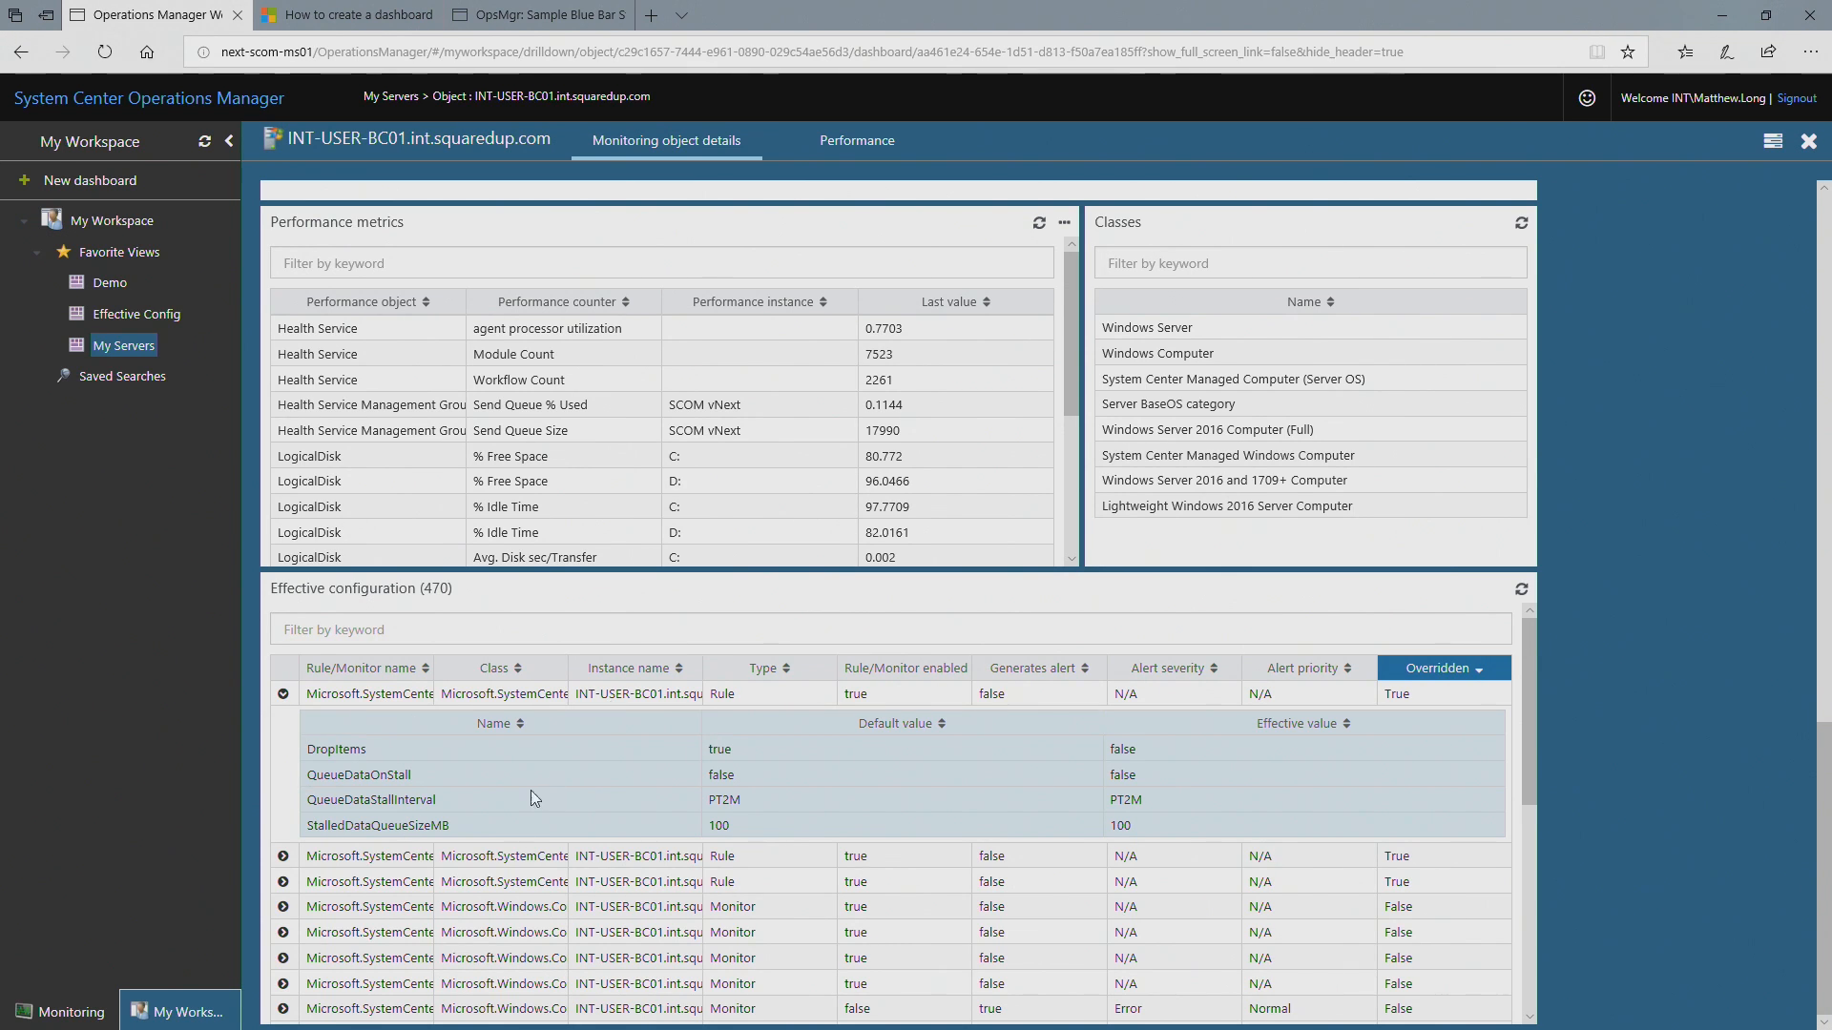
pyautogui.click(282, 857)
pyautogui.scroll(-1, 524, 837)
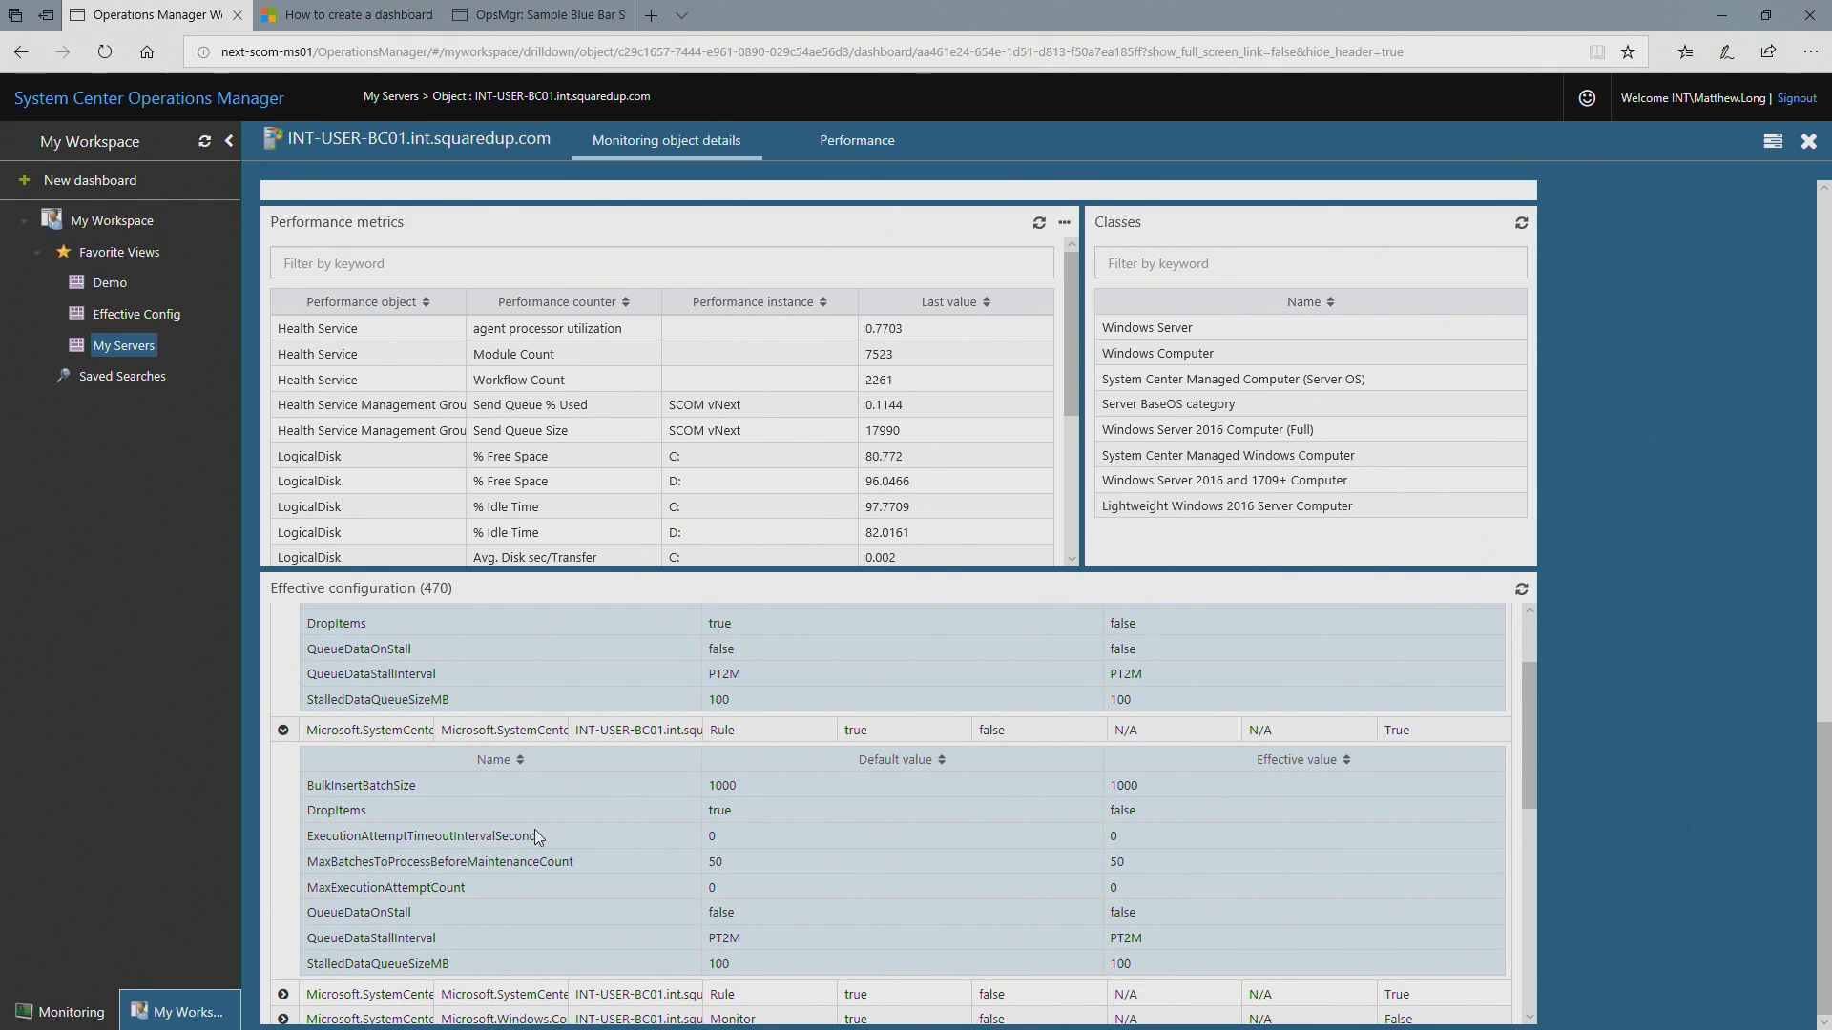
pyautogui.scroll(1, 552, 817)
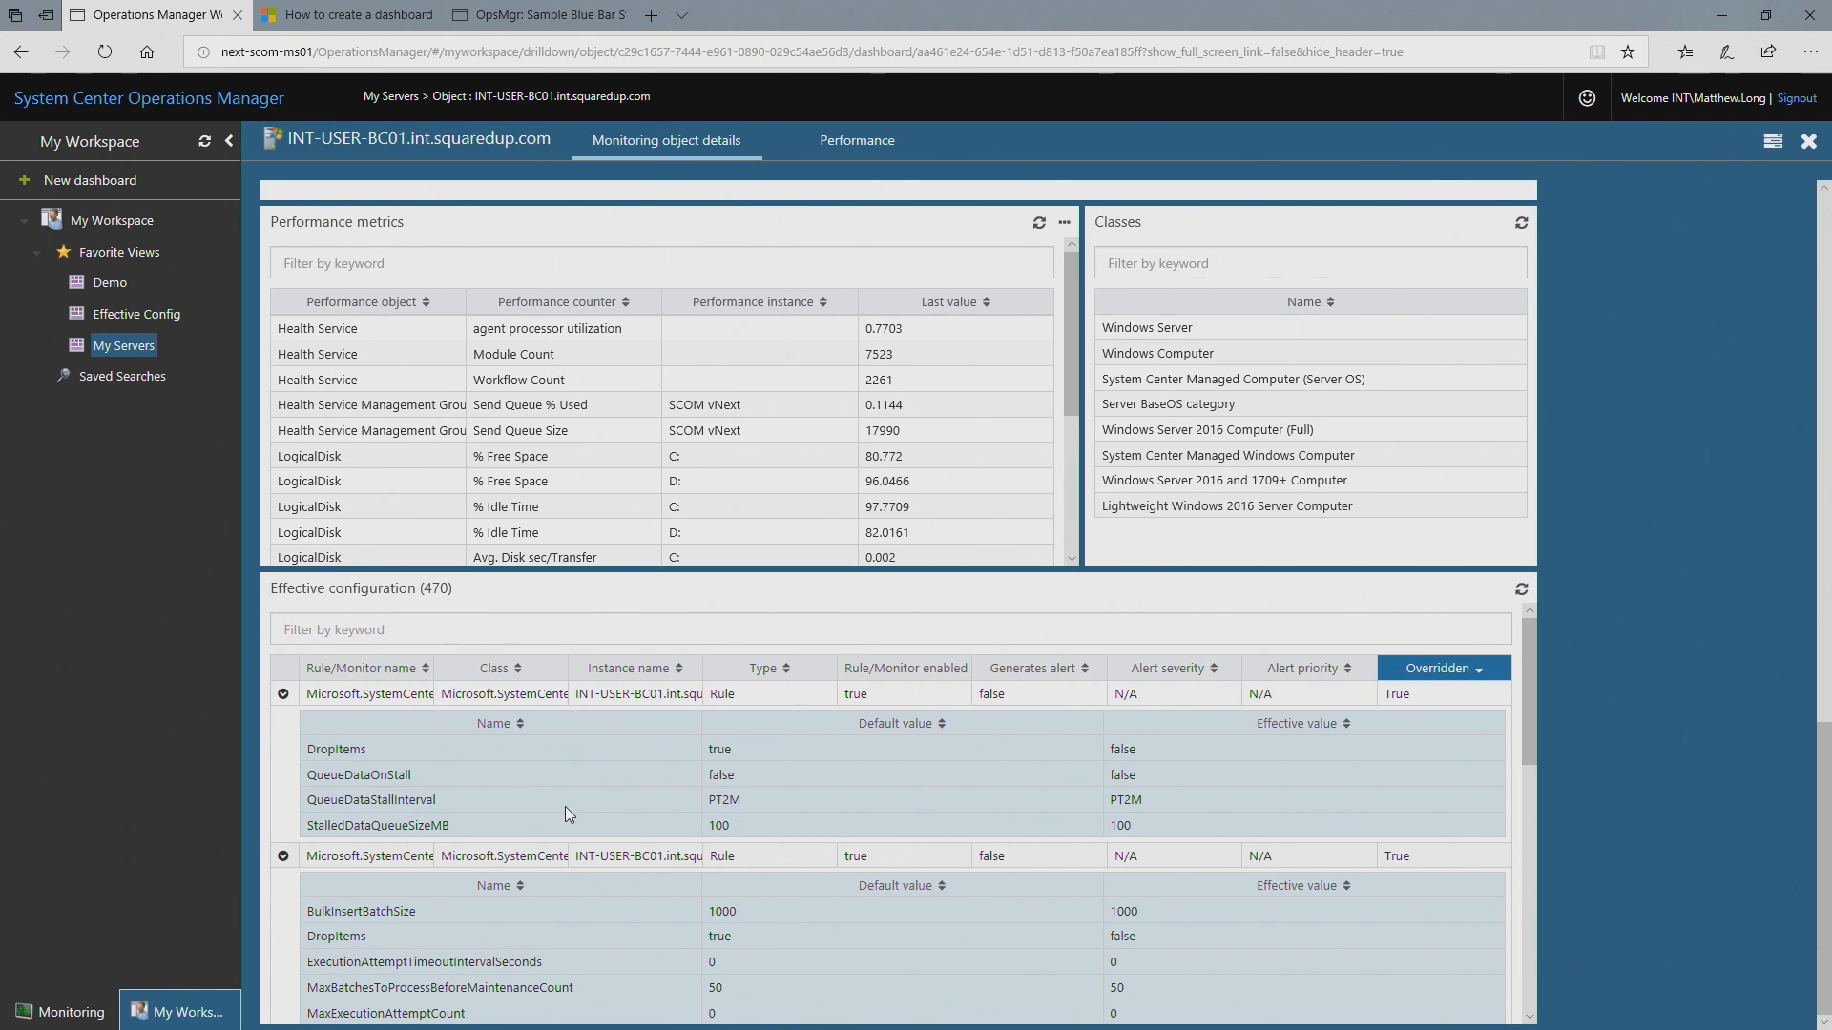
pyautogui.scroll(-2, 802, 741)
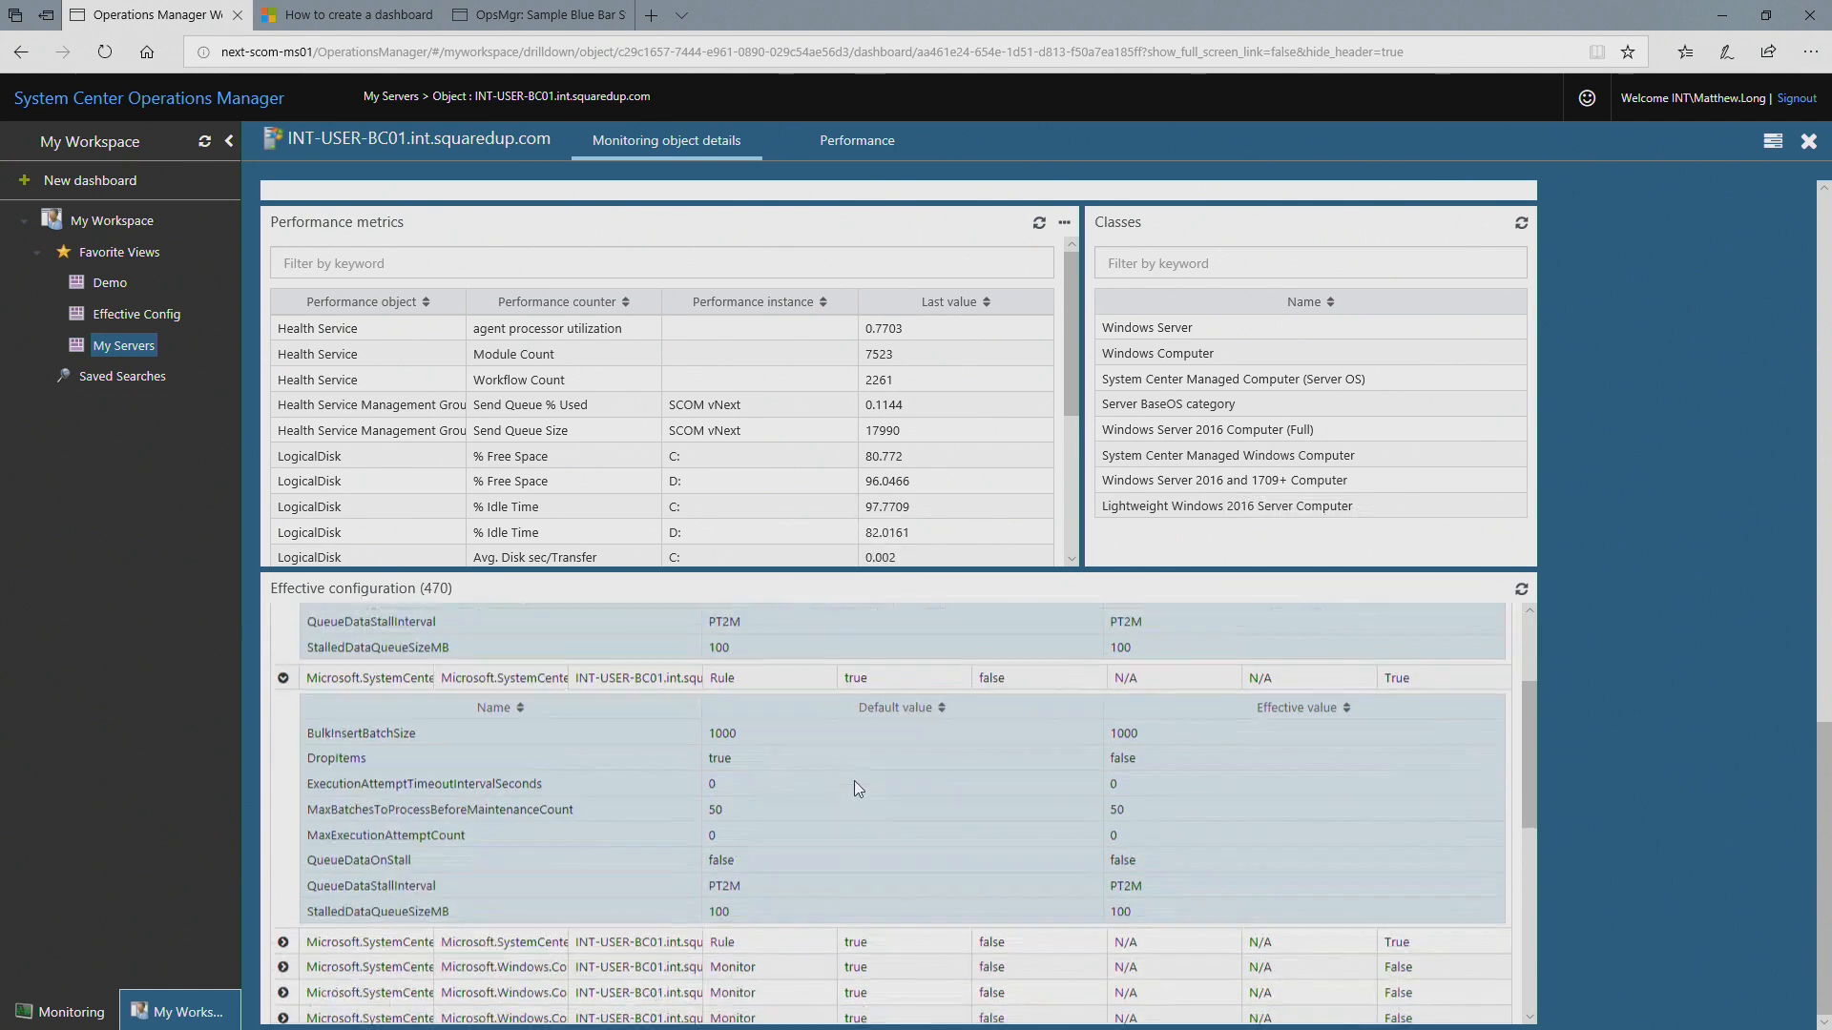
pyautogui.scroll(-2, 881, 742)
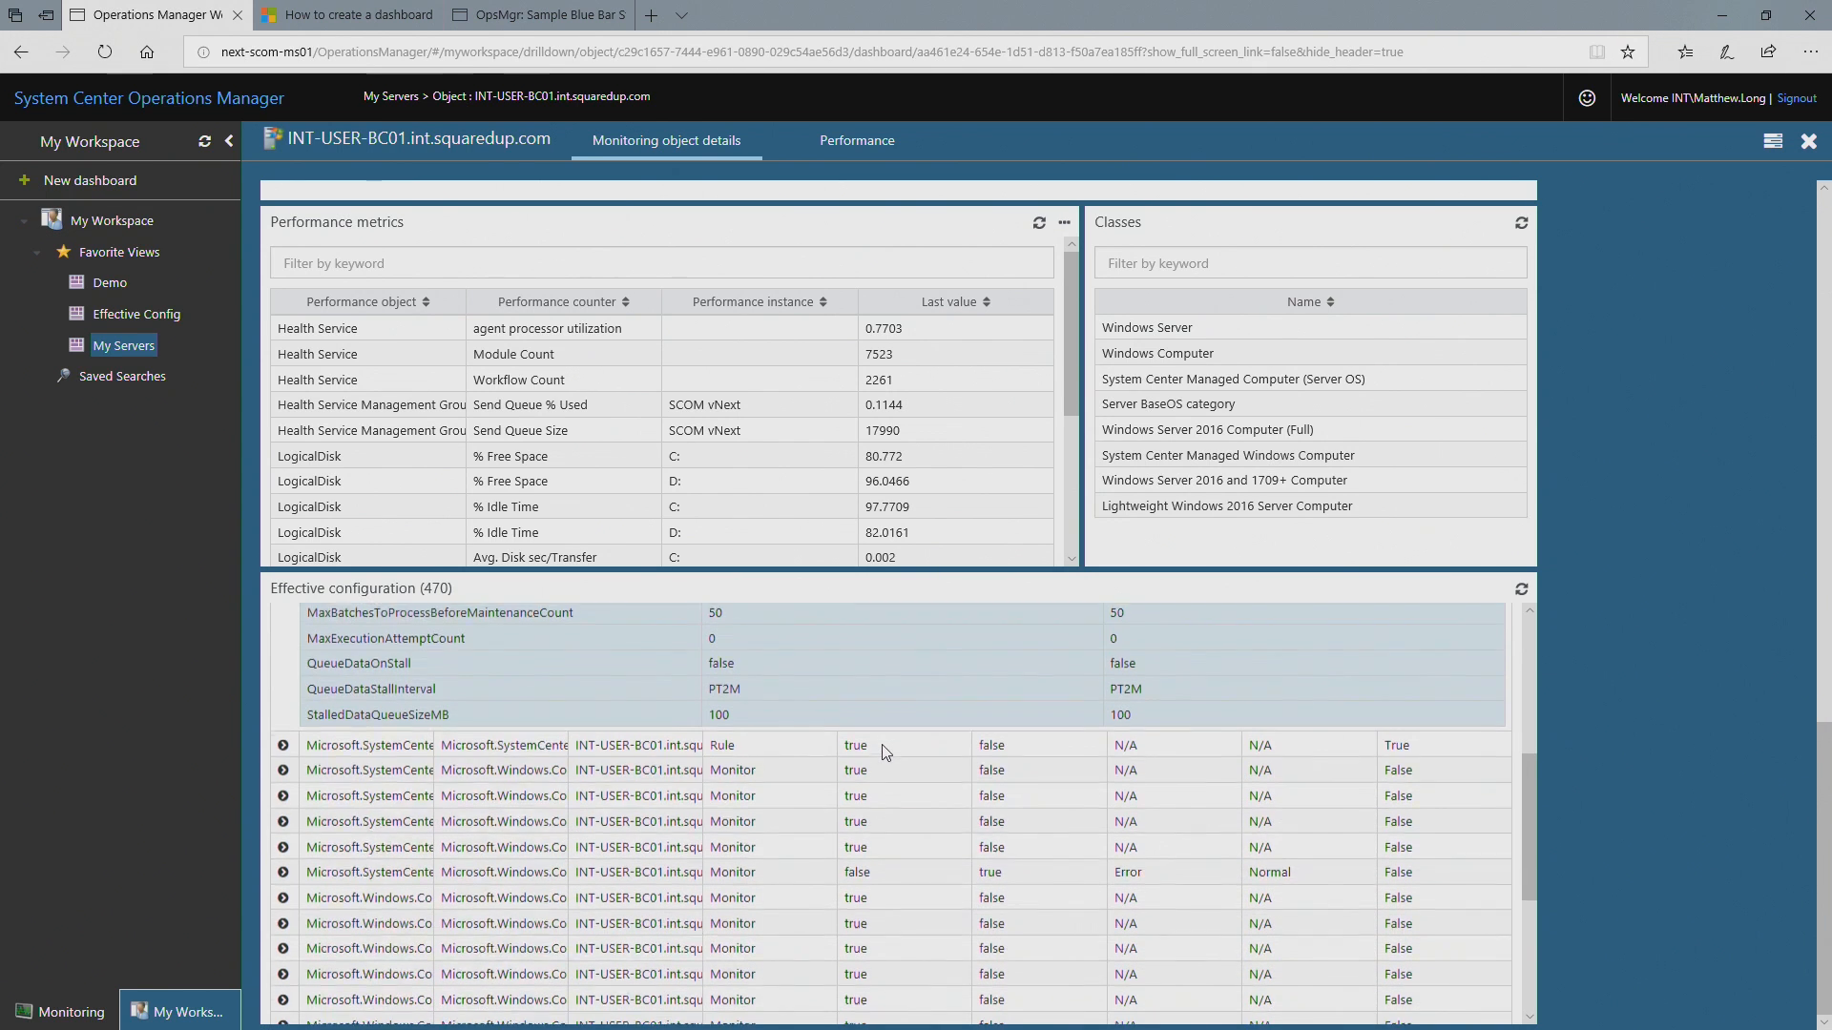
pyautogui.click(283, 742)
pyautogui.scroll(-1, 479, 820)
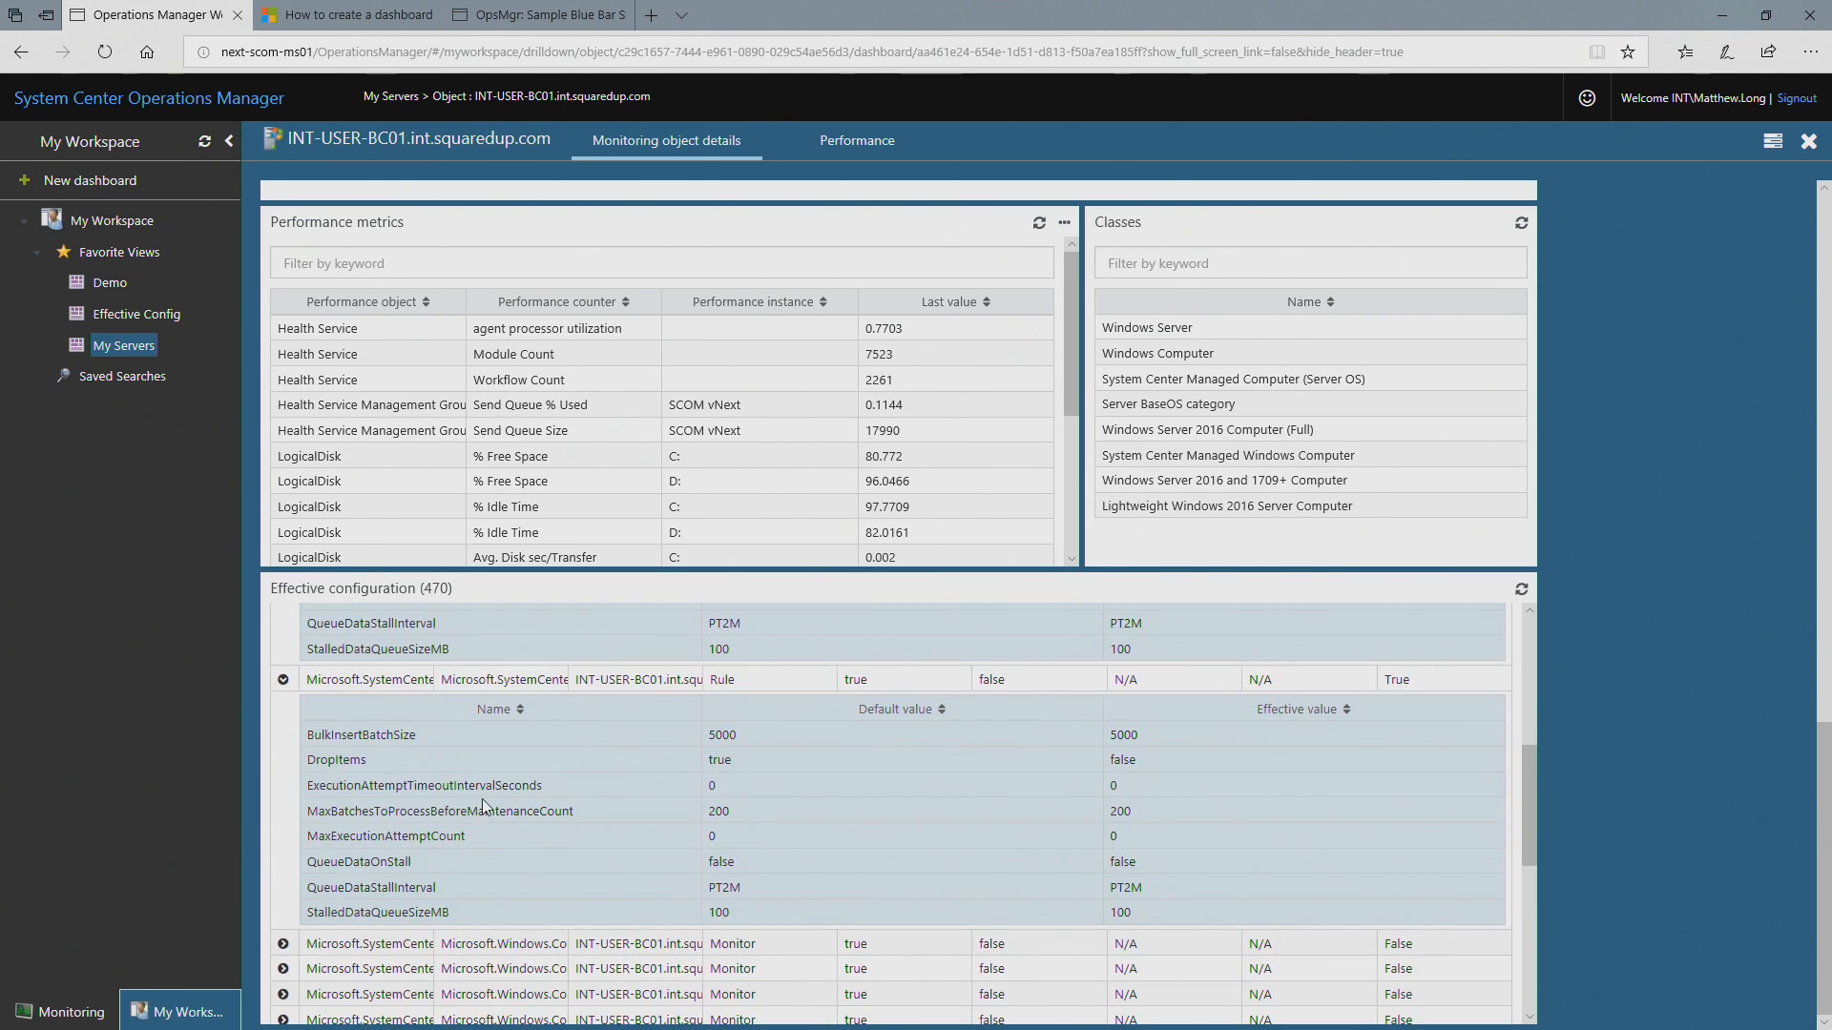
# Step: Expand the disabled monitor with Error alert severity to examine its parameters' default and effective values
pyautogui.scroll(-3, 486, 807)
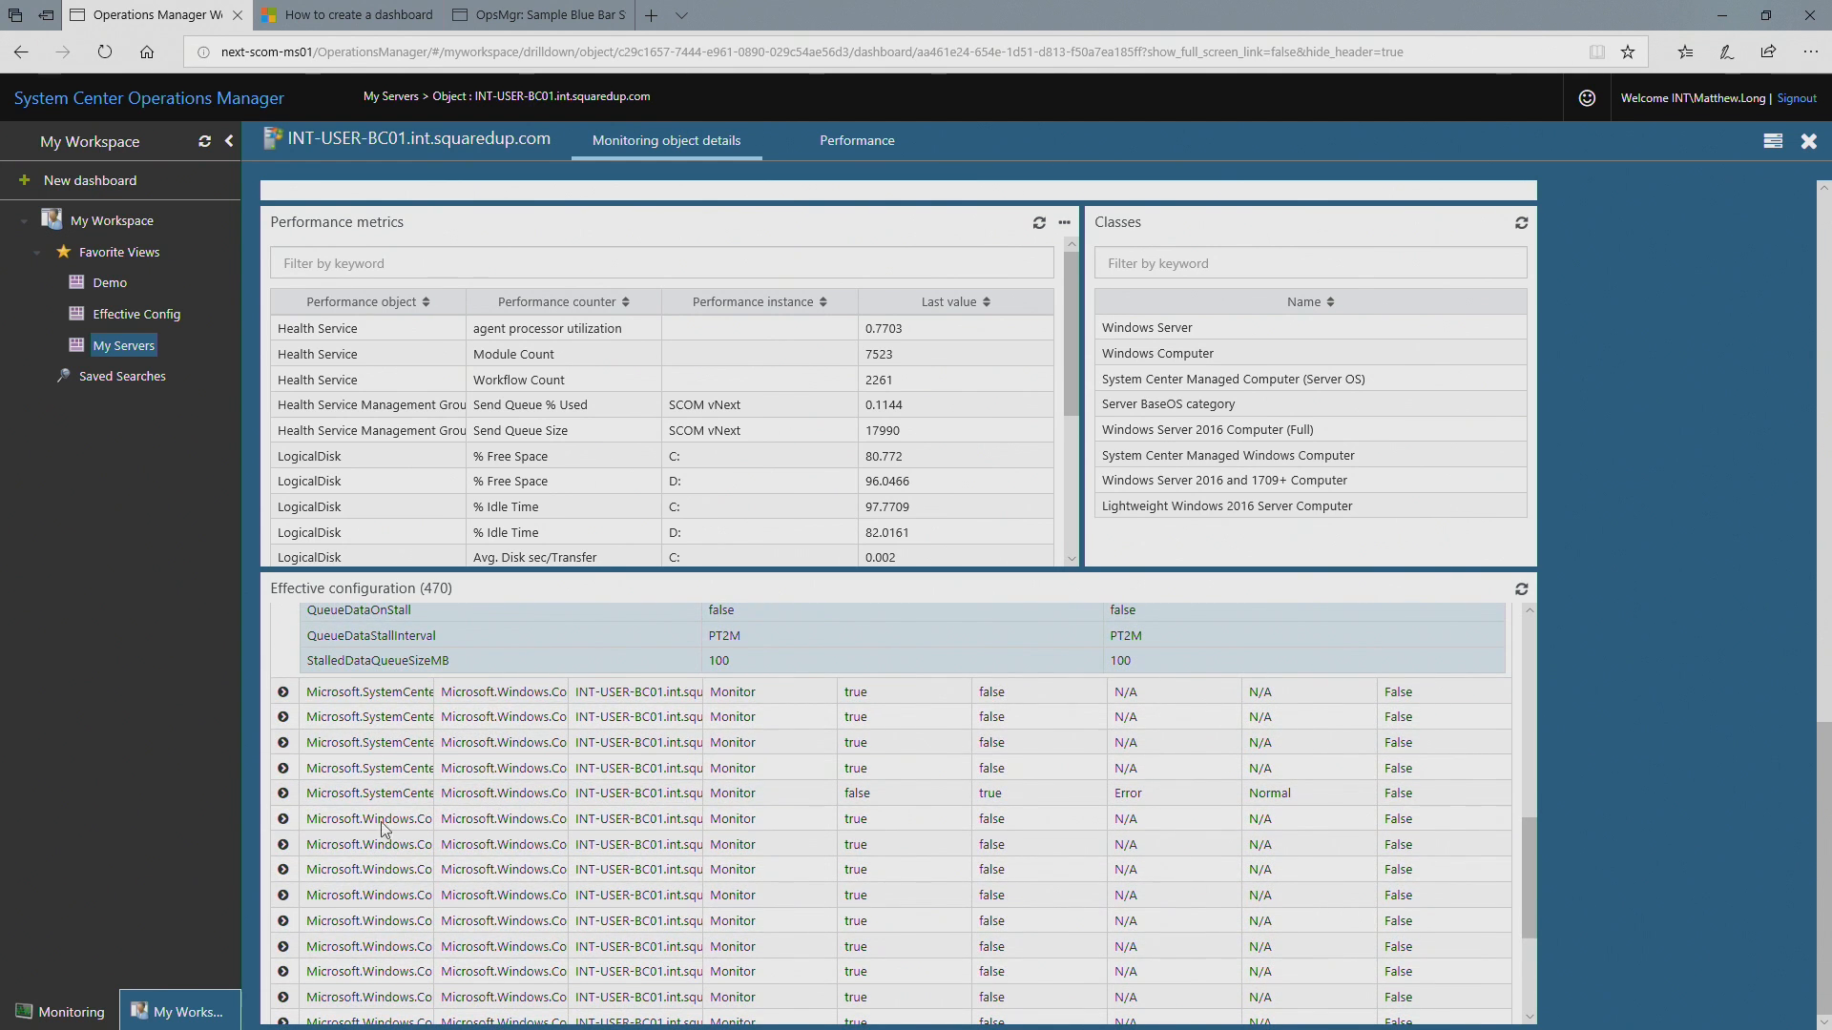
pyautogui.click(282, 793)
pyautogui.scroll(-1, 440, 813)
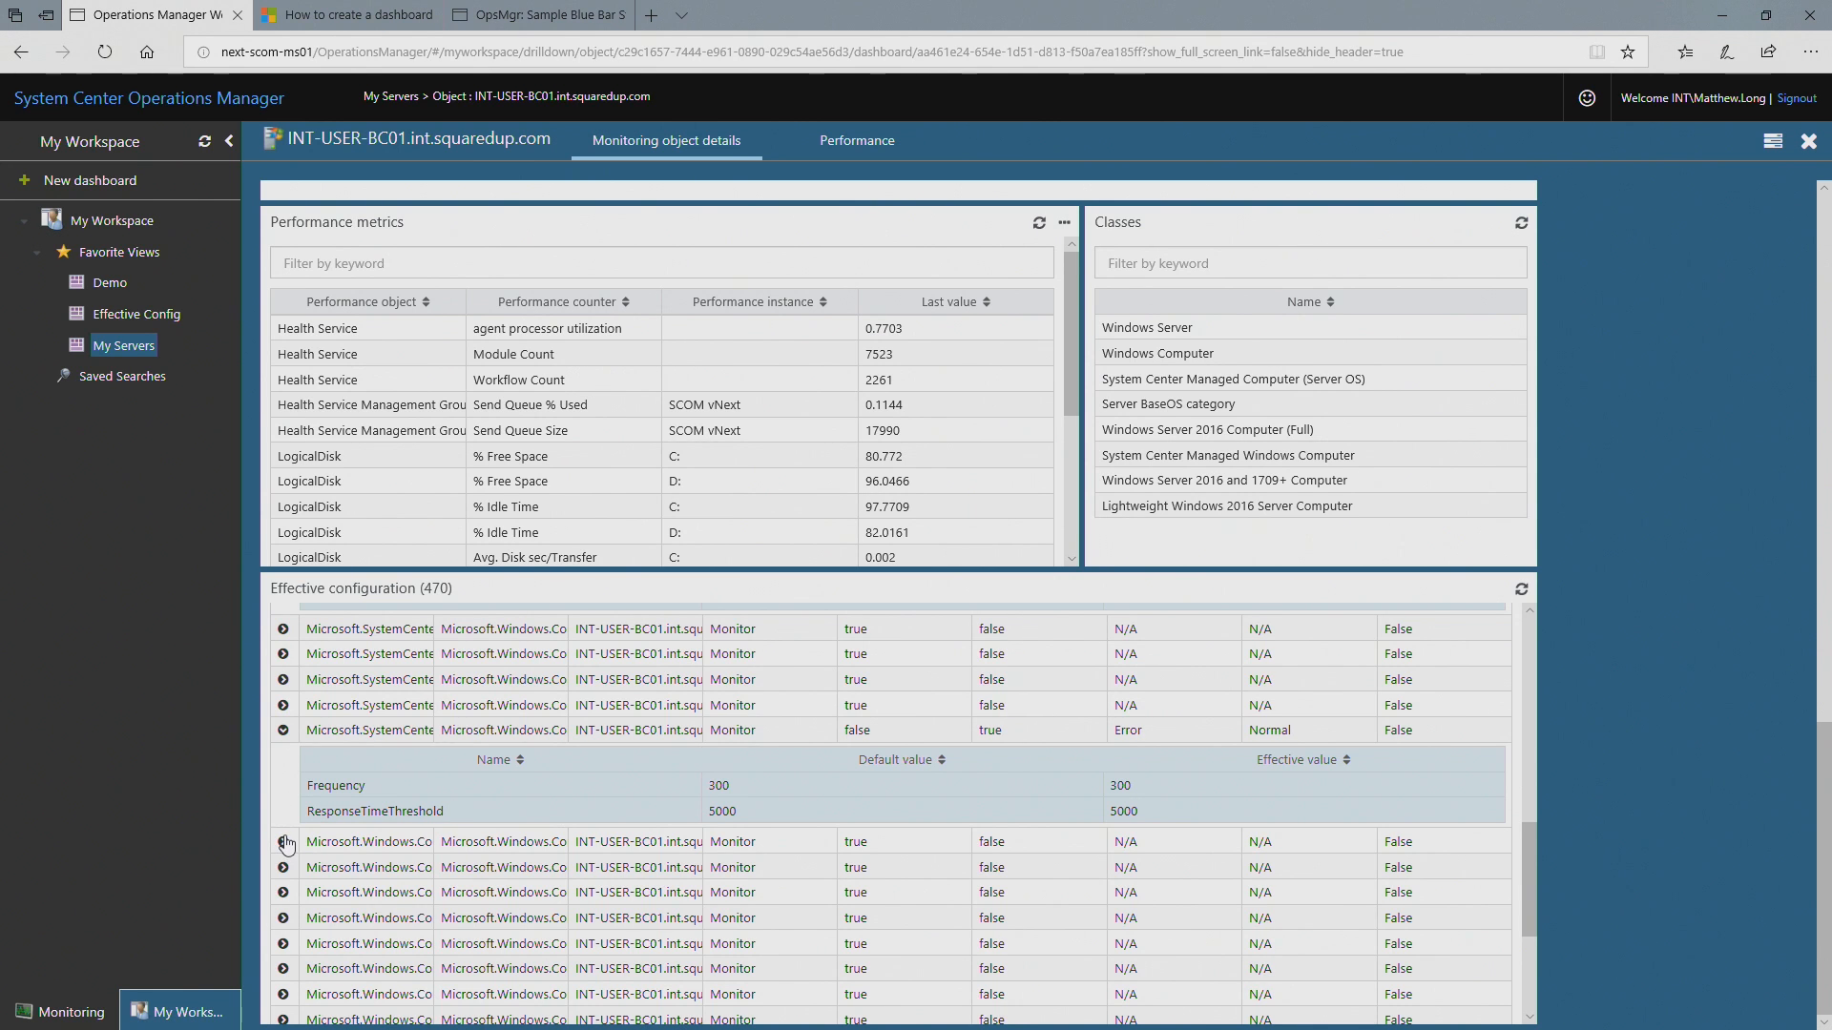
# Step: Sort the Effective configuration list by Rule/Monitor name in ascending order and widen that column to show the full names
pyautogui.scroll(12, 553, 783)
pyautogui.scroll(-2, 531, 811)
pyautogui.scroll(-4, 1469, 801)
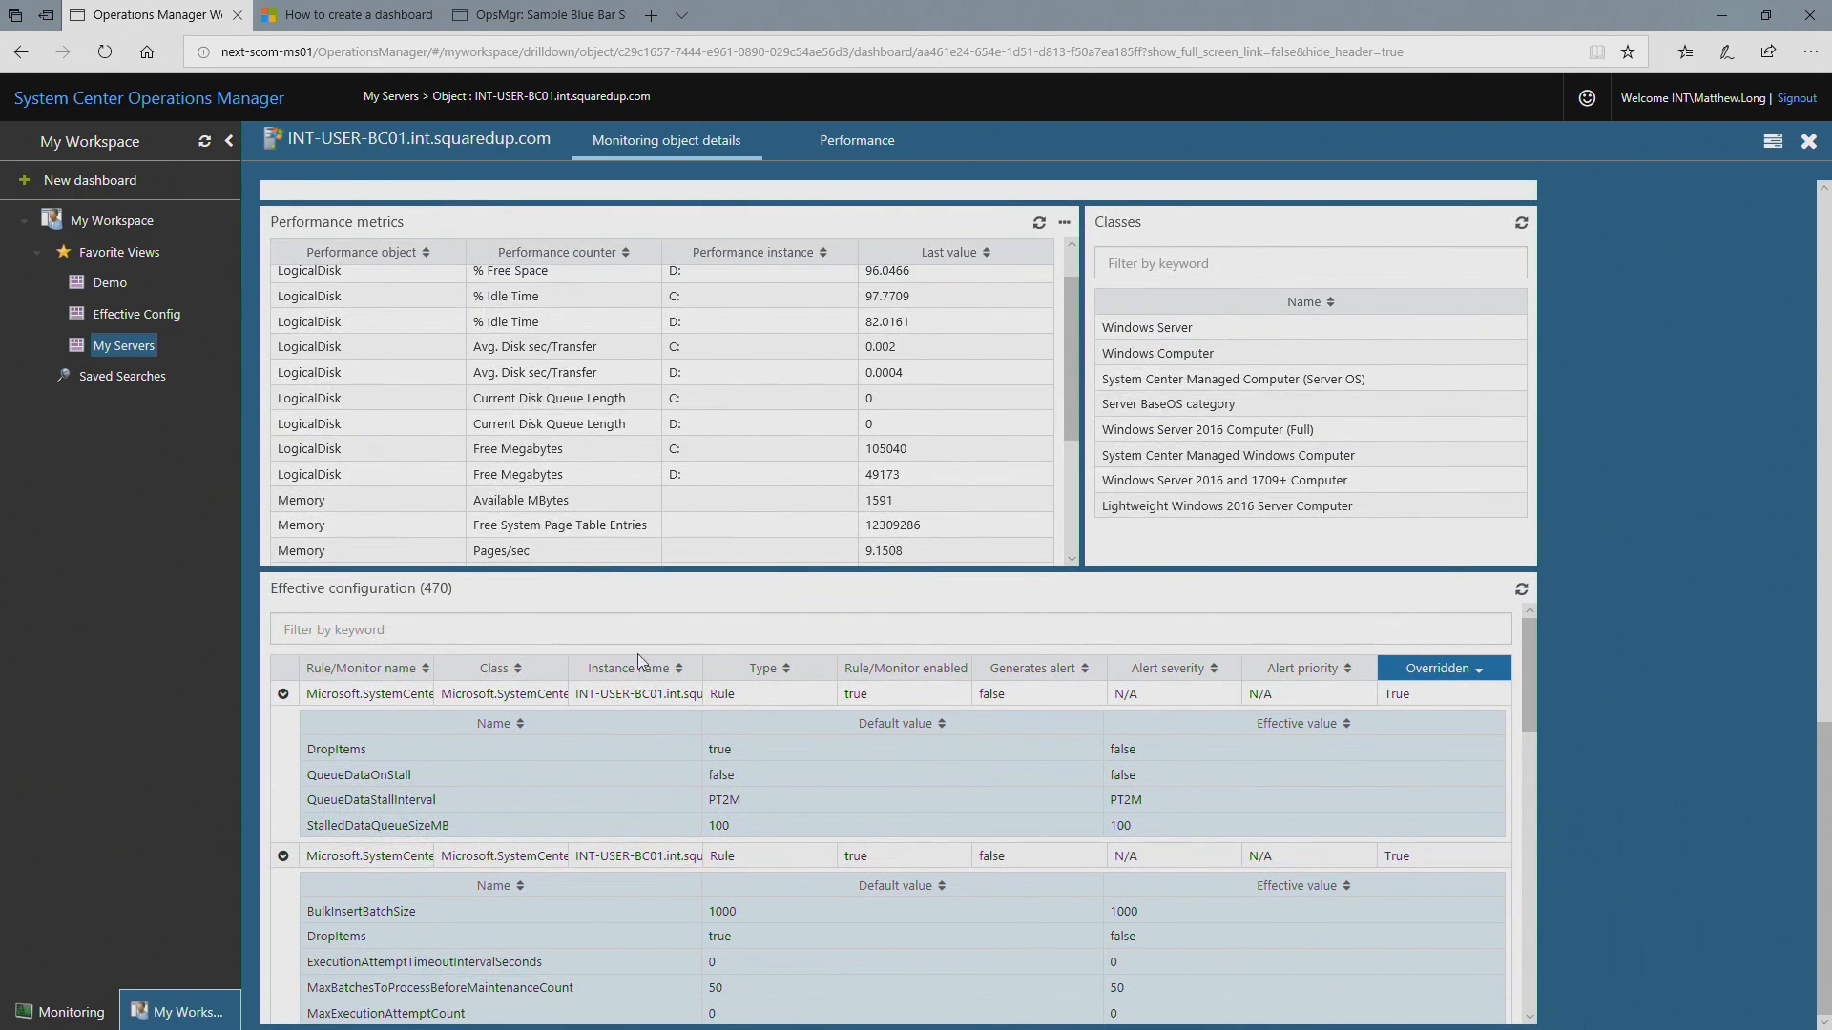
pyautogui.click(429, 665)
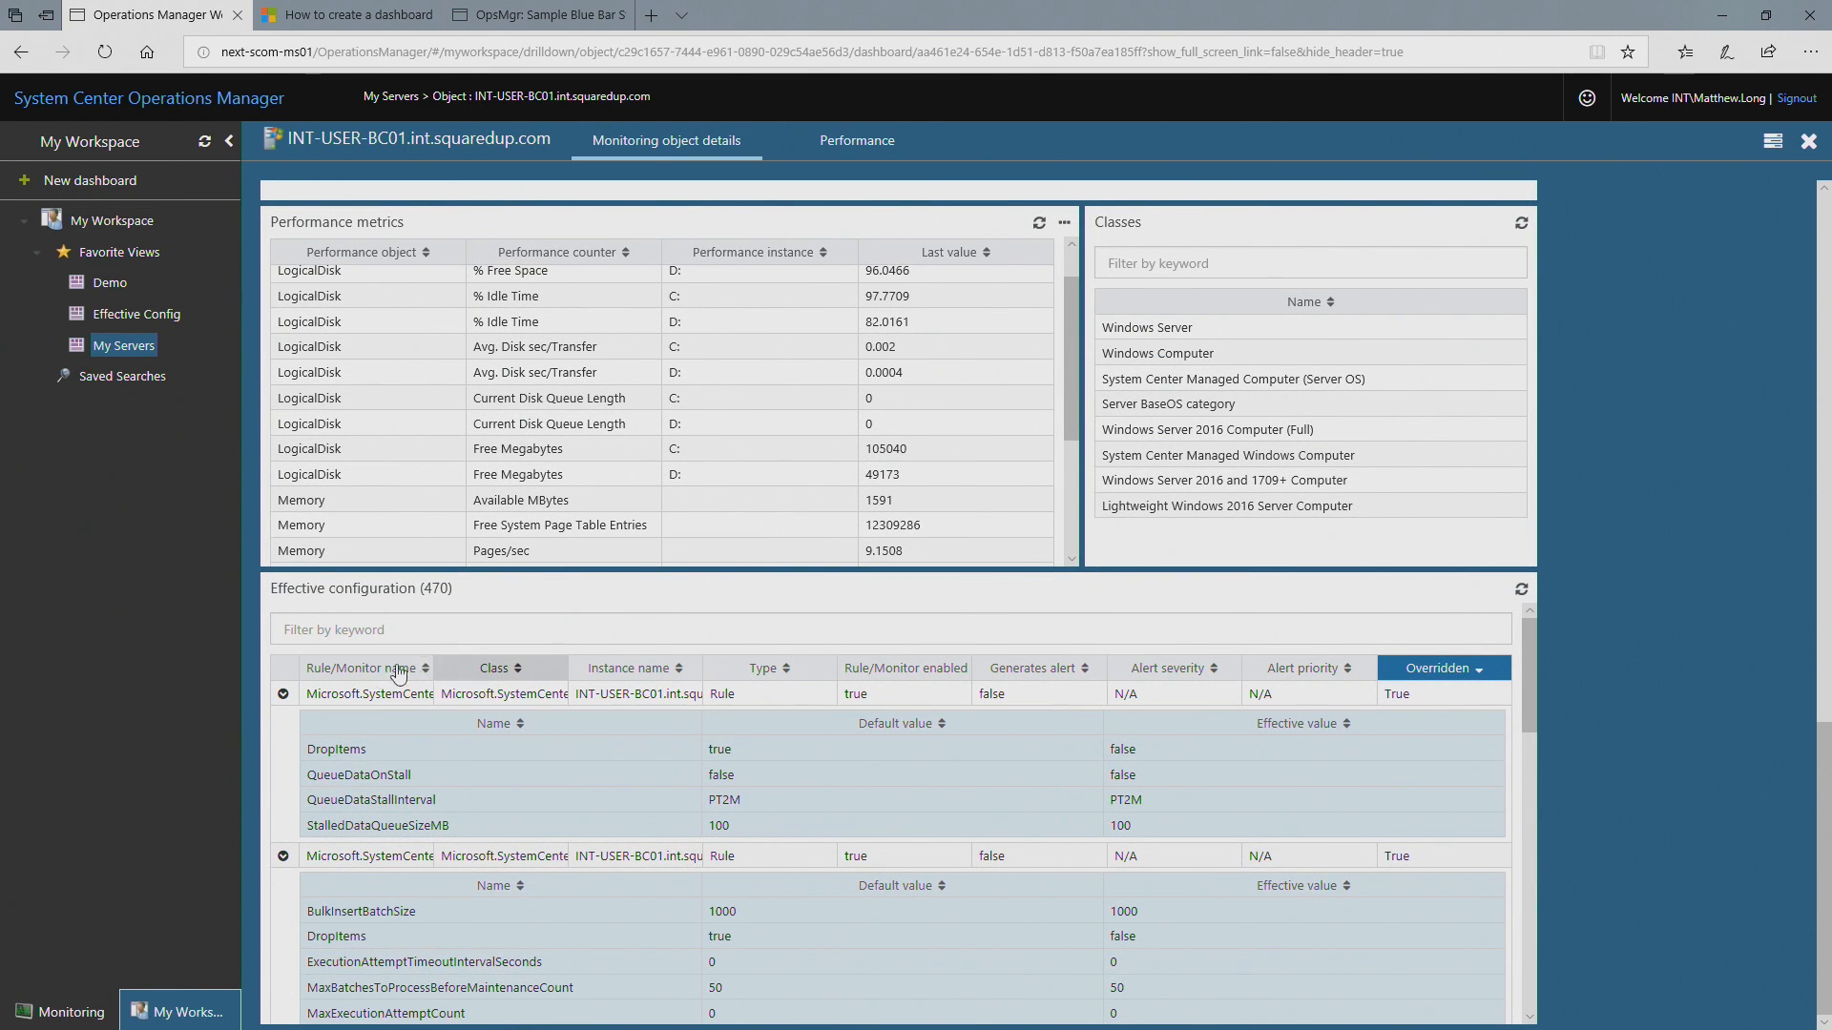
pyautogui.moveTo(434, 672); pyautogui.dragTo(838, 673)
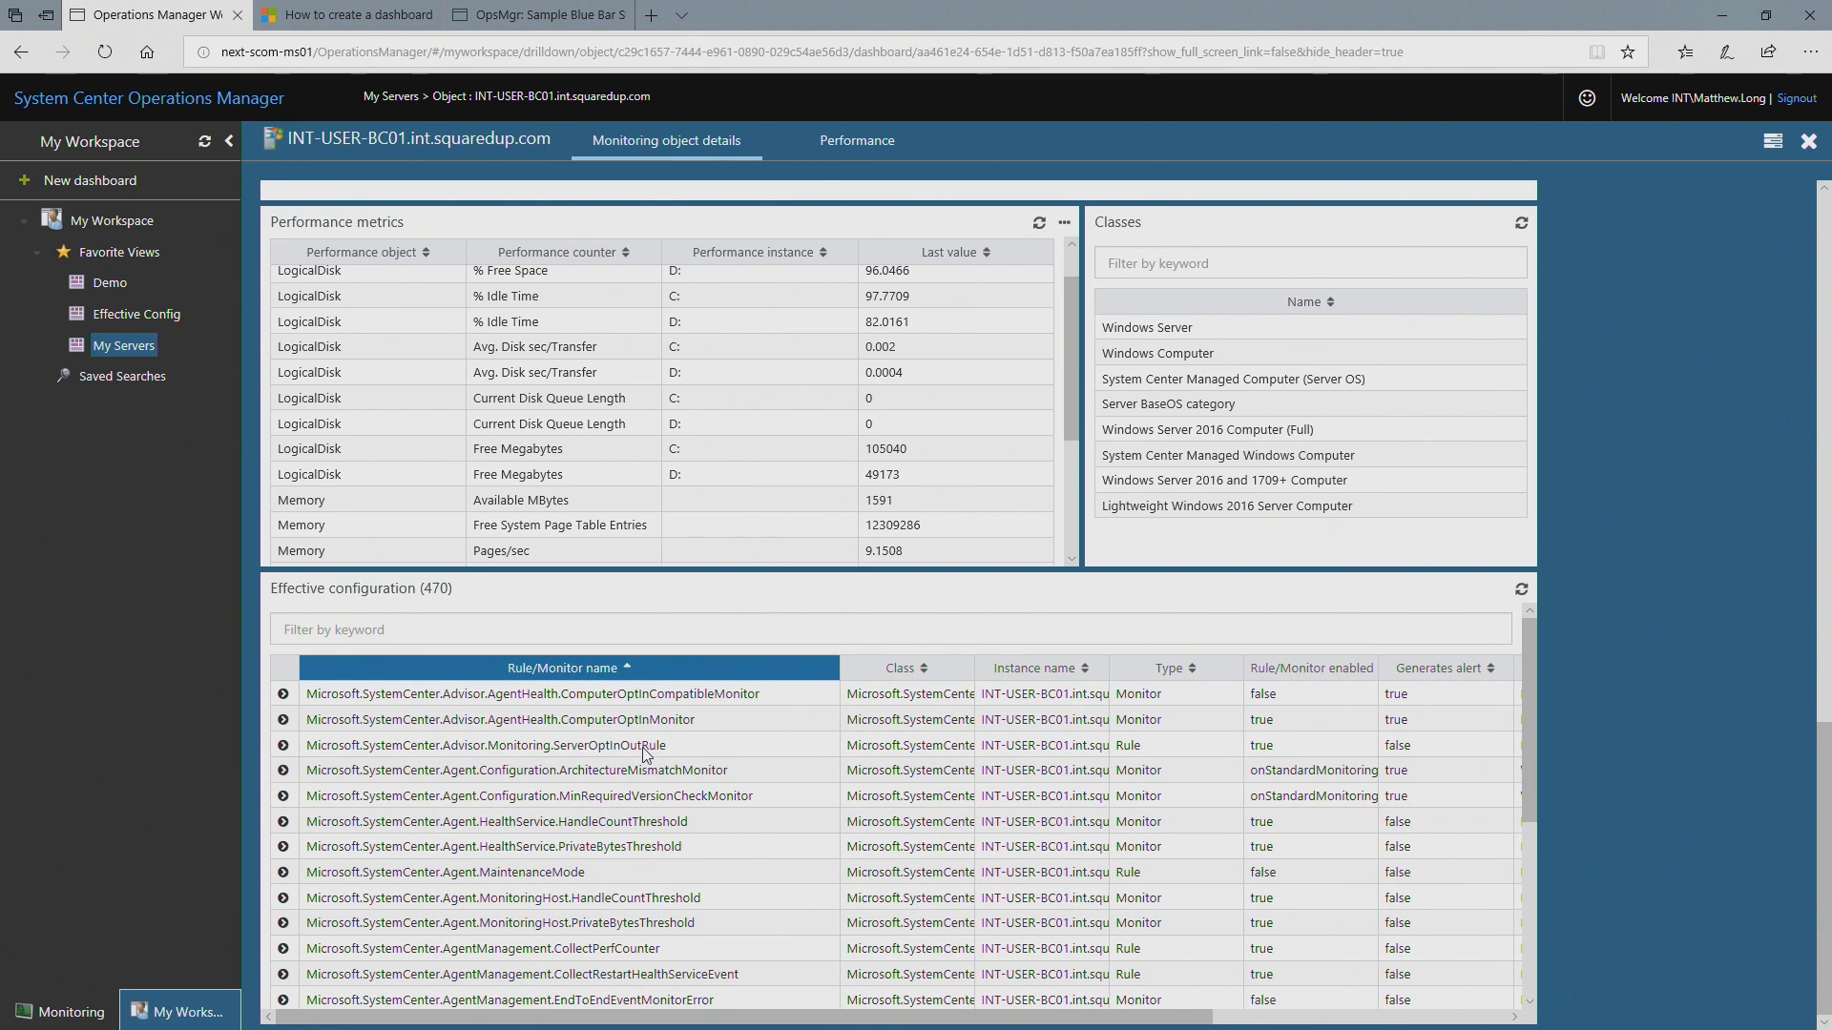
# Step: Browse the rules and monitors on pages 3, 4 and 5 of the Effective configuration list
pyautogui.scroll(-4, 646, 753)
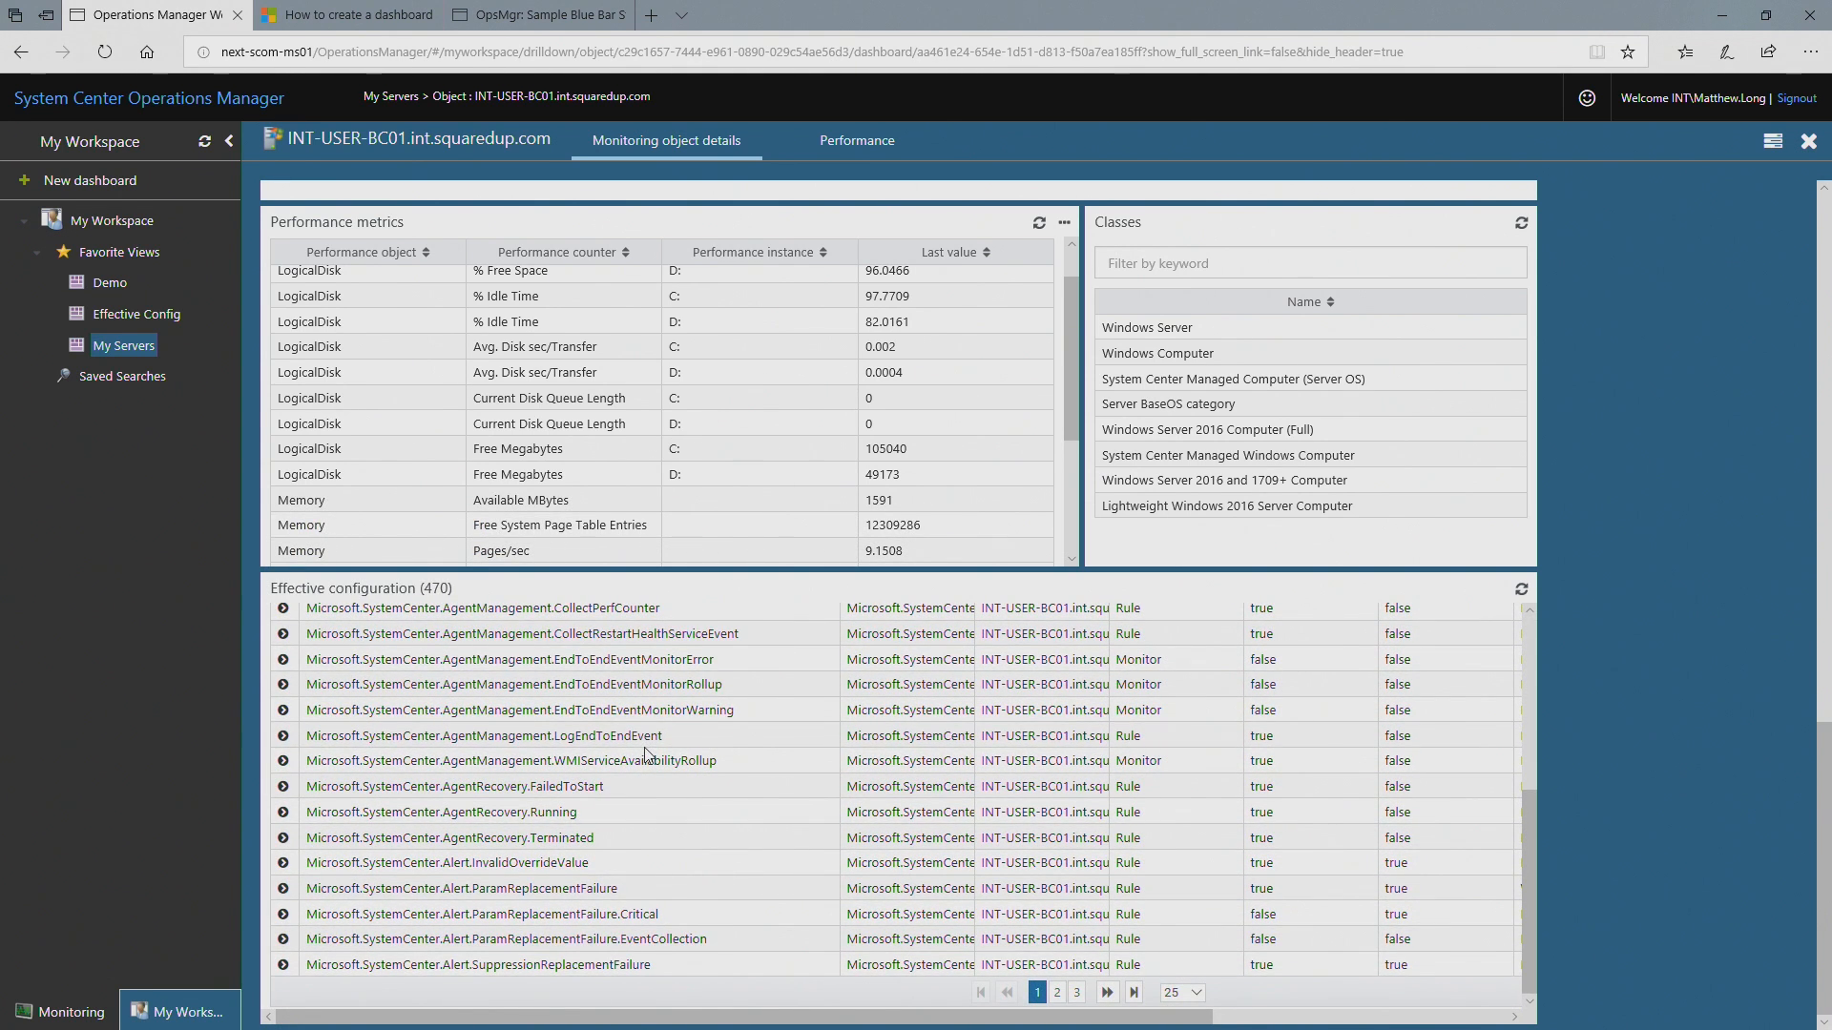
pyautogui.click(1075, 994)
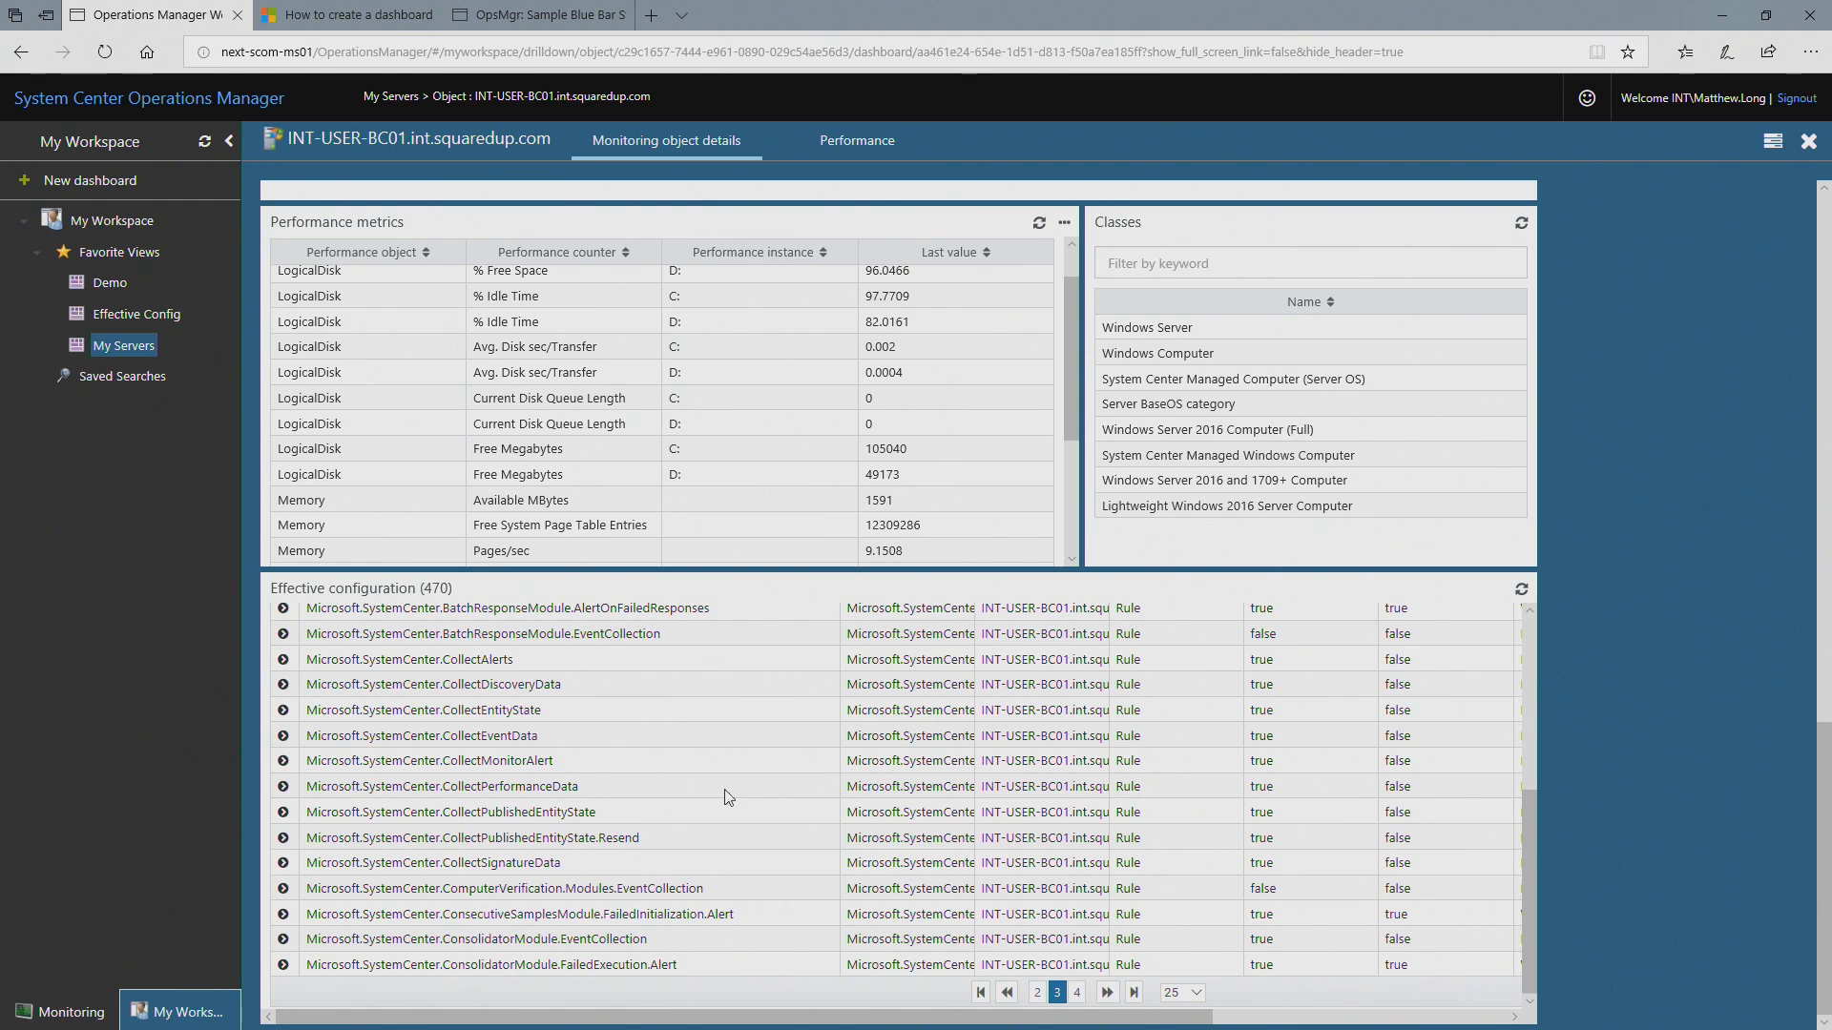
pyautogui.click(1076, 994)
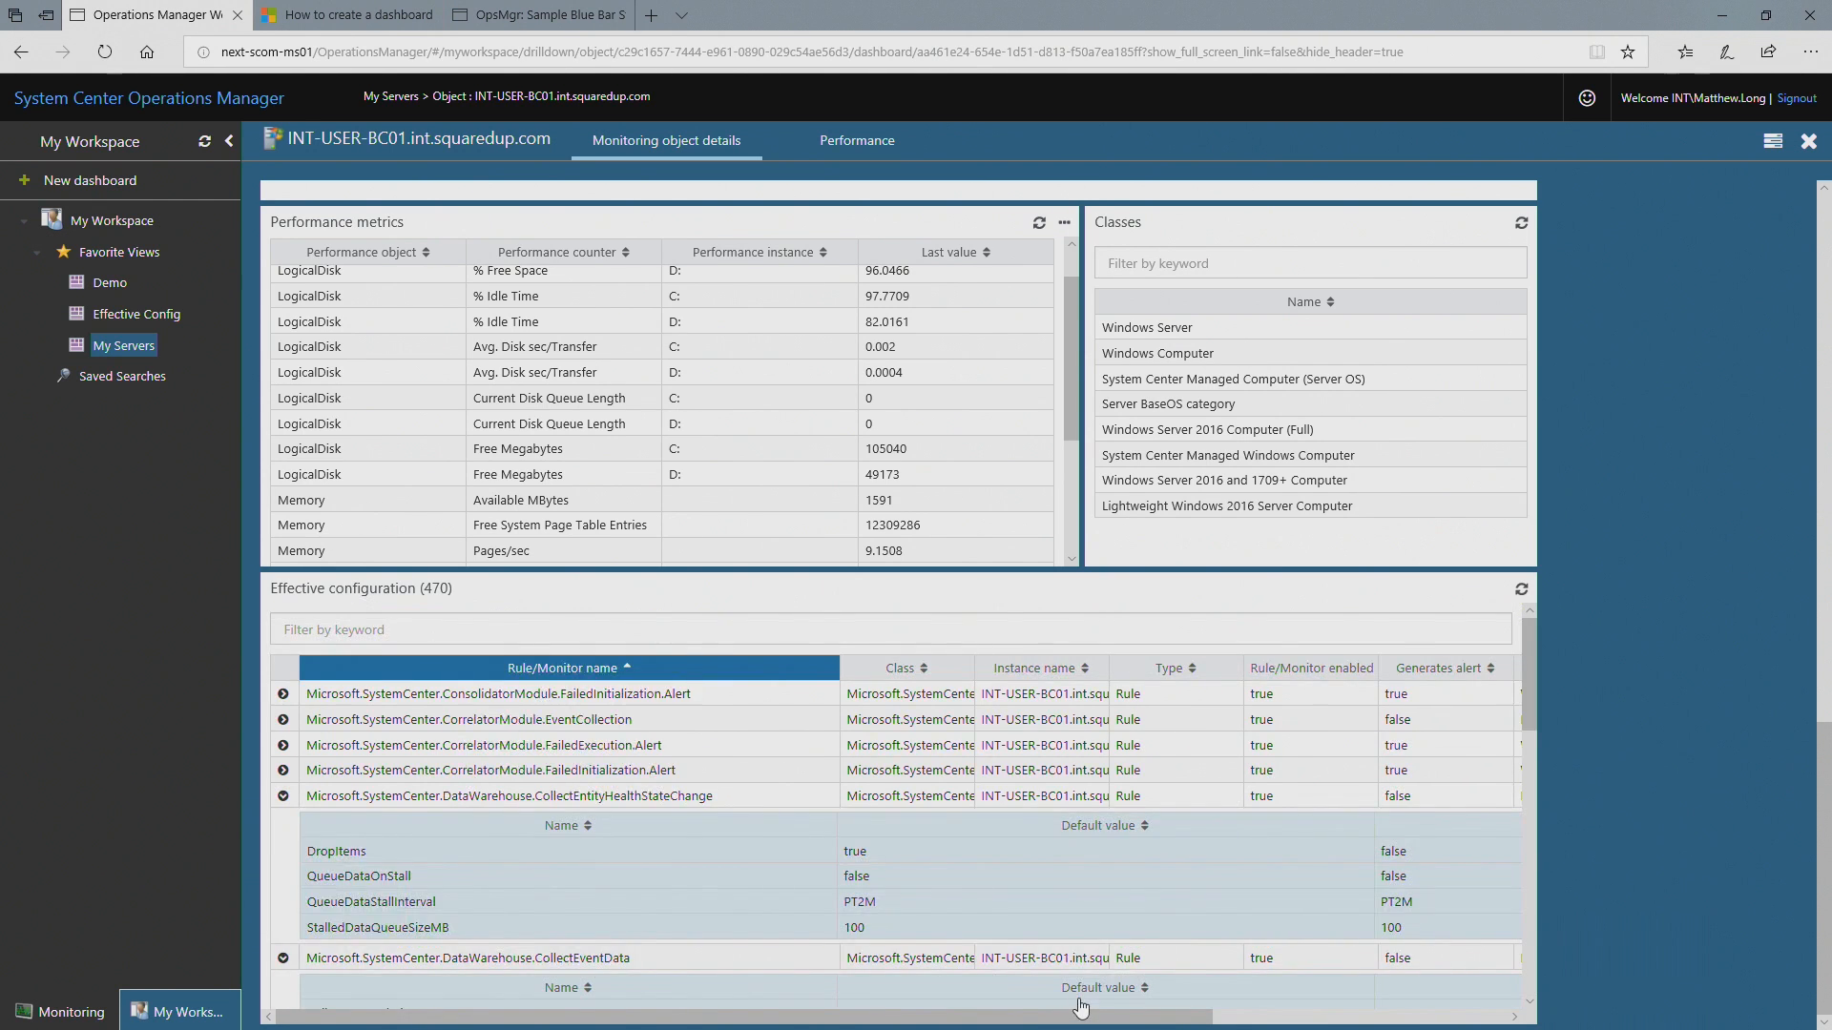
pyautogui.scroll(-5, 722, 834)
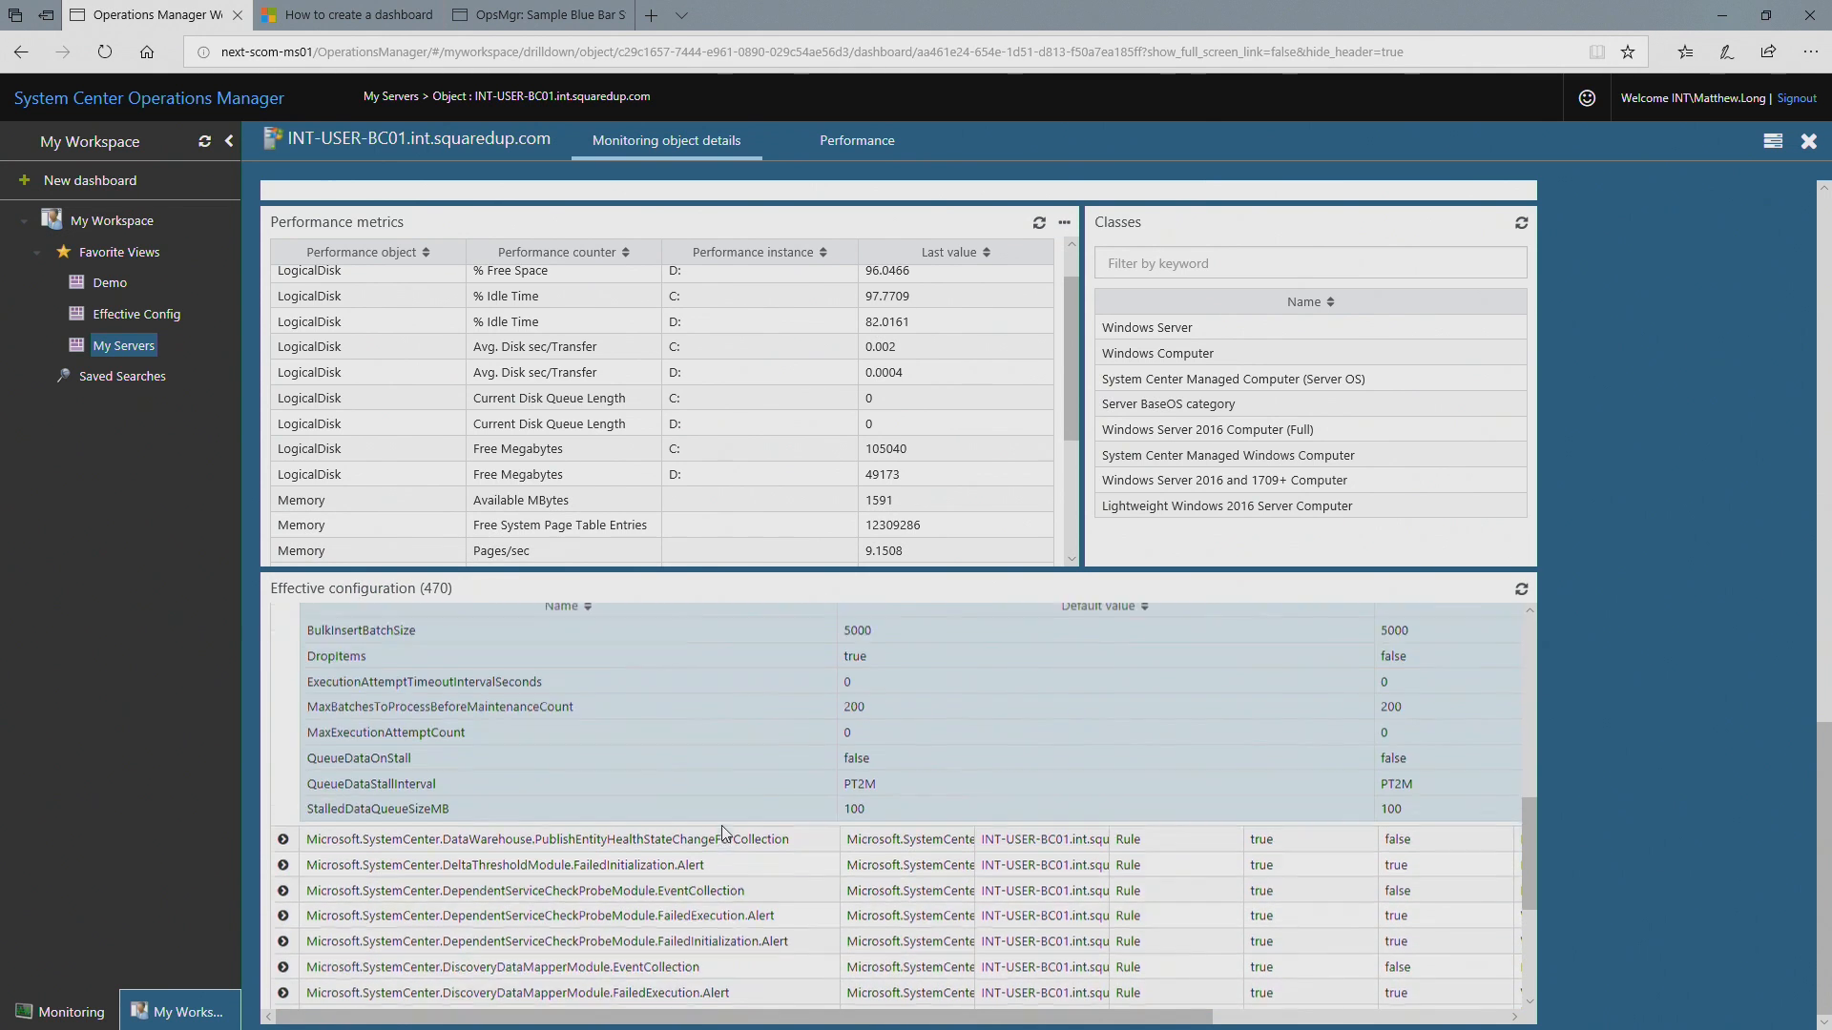
pyautogui.scroll(-1, 722, 834)
pyautogui.scroll(-3, 725, 834)
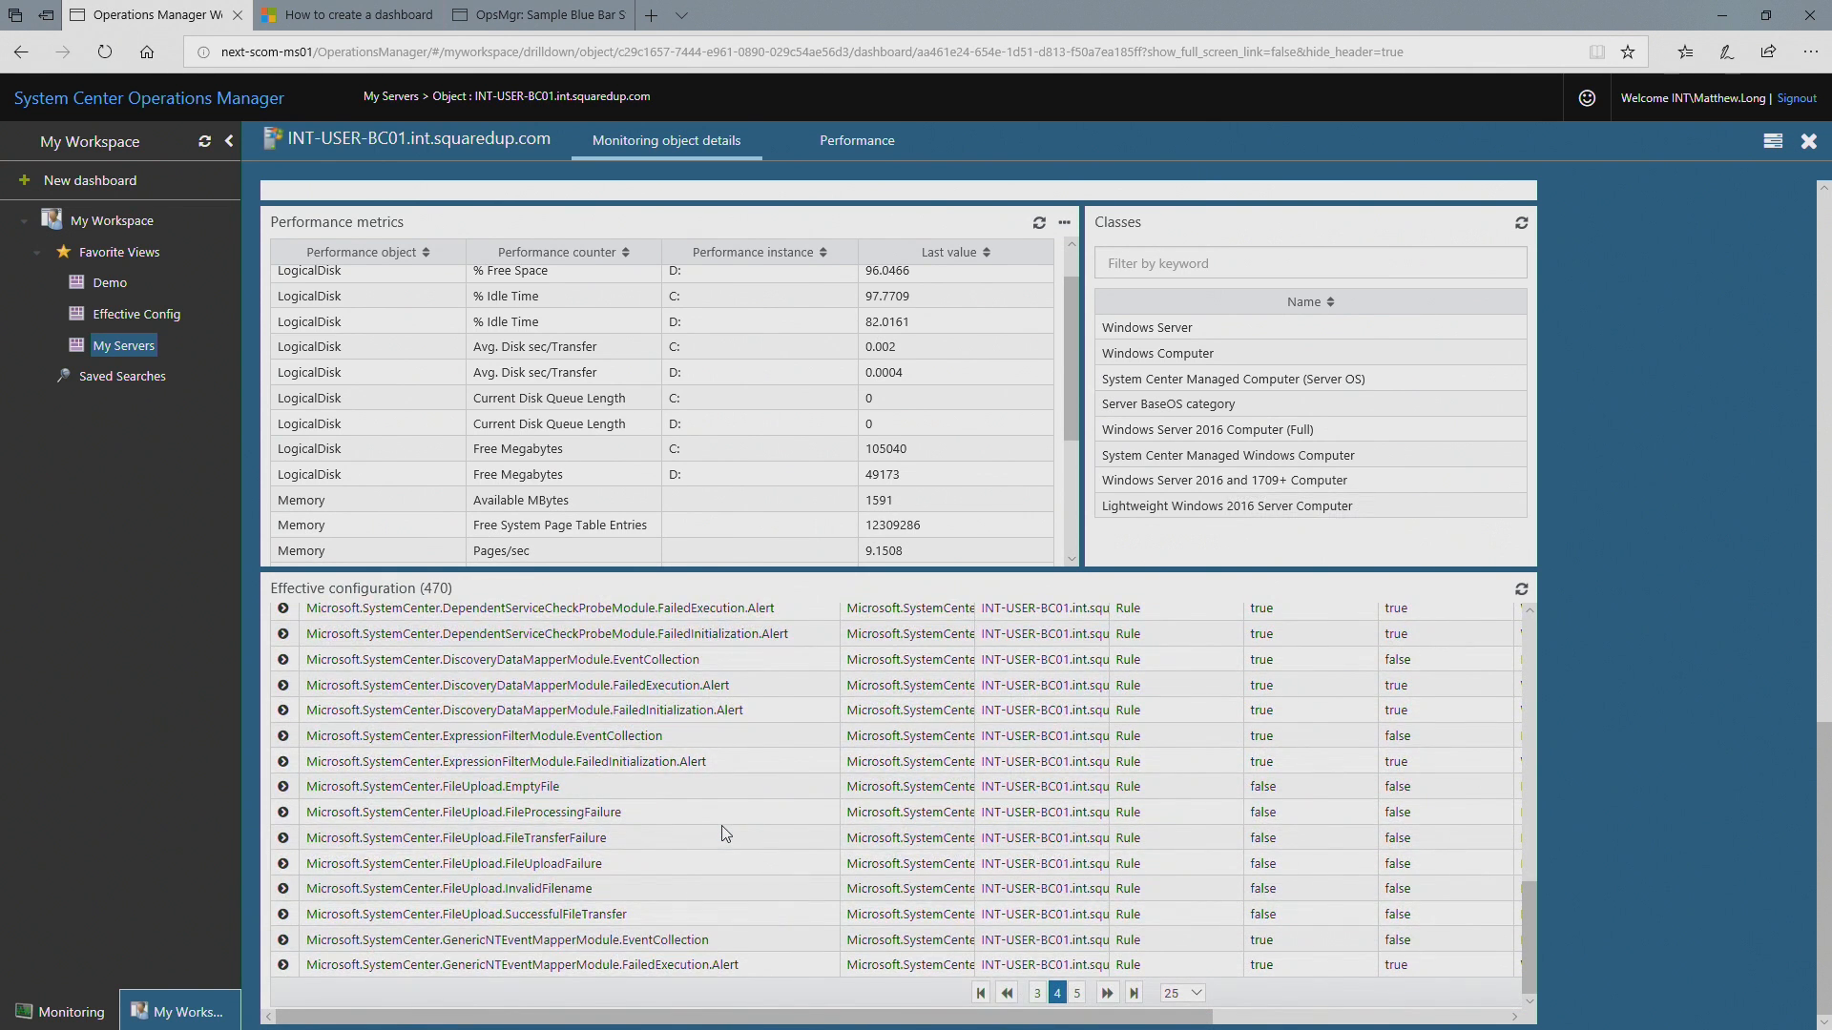
pyautogui.click(1078, 993)
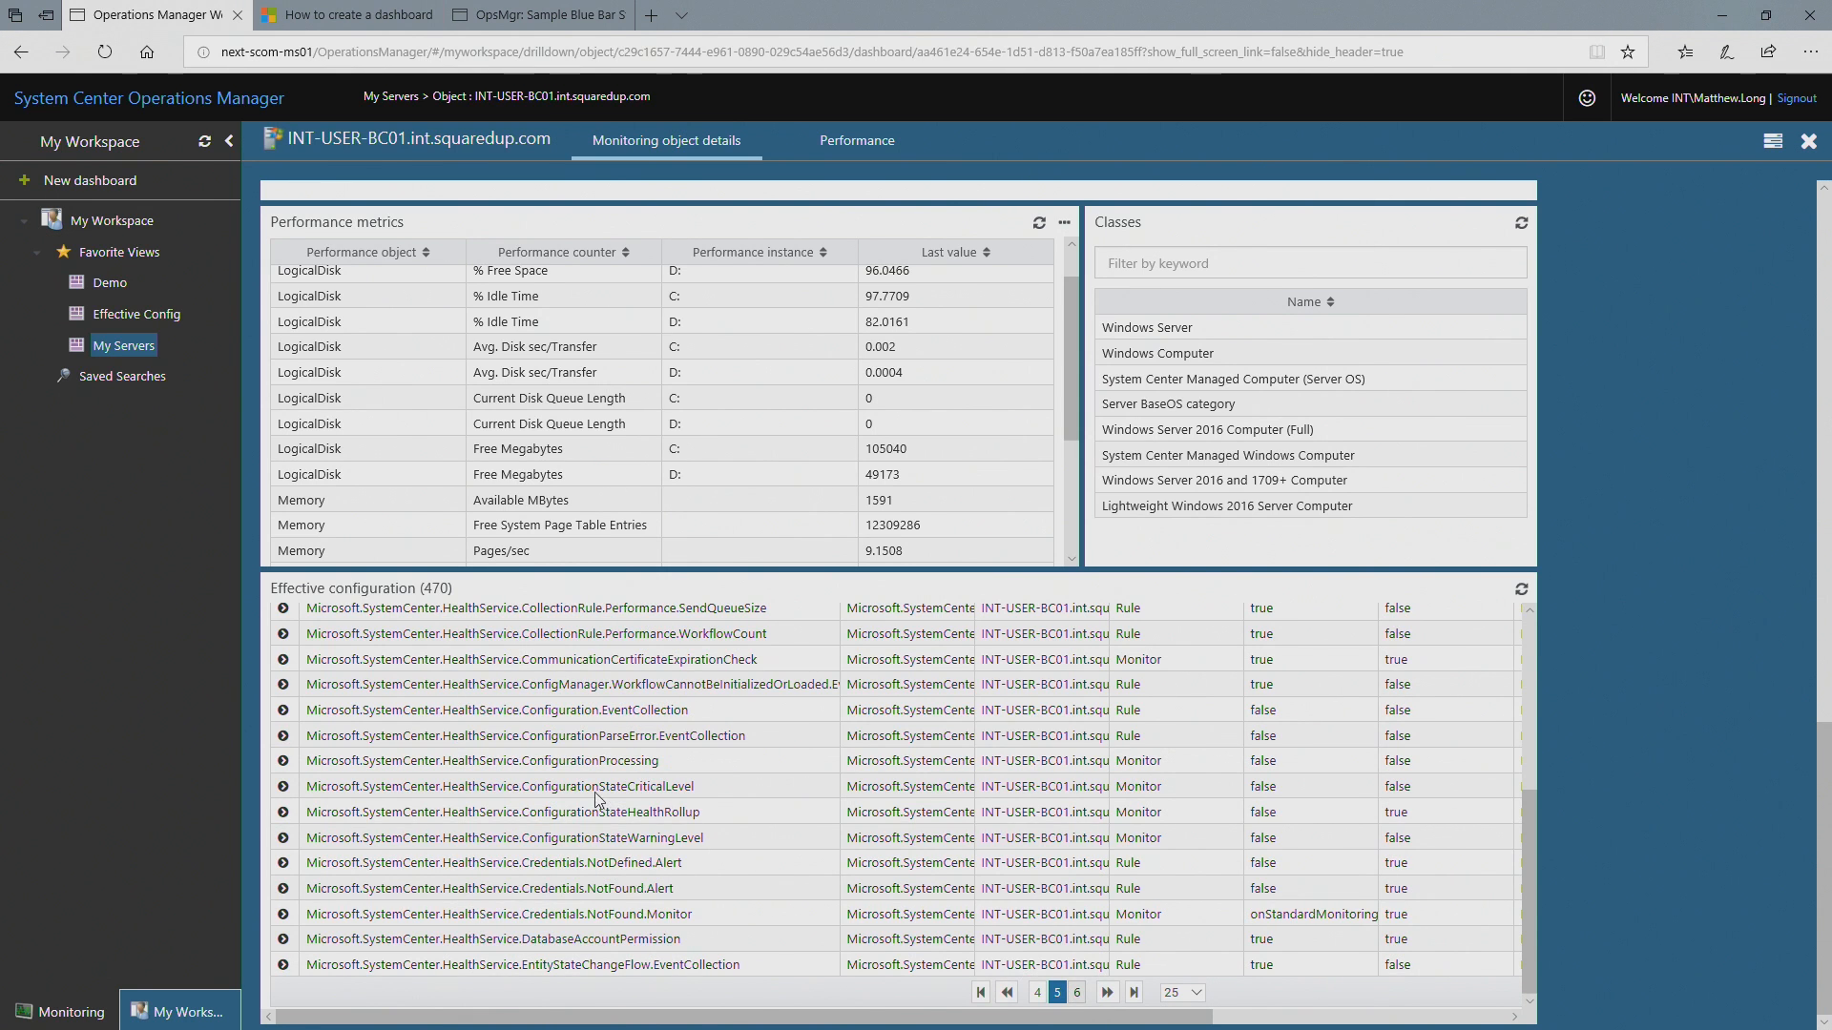
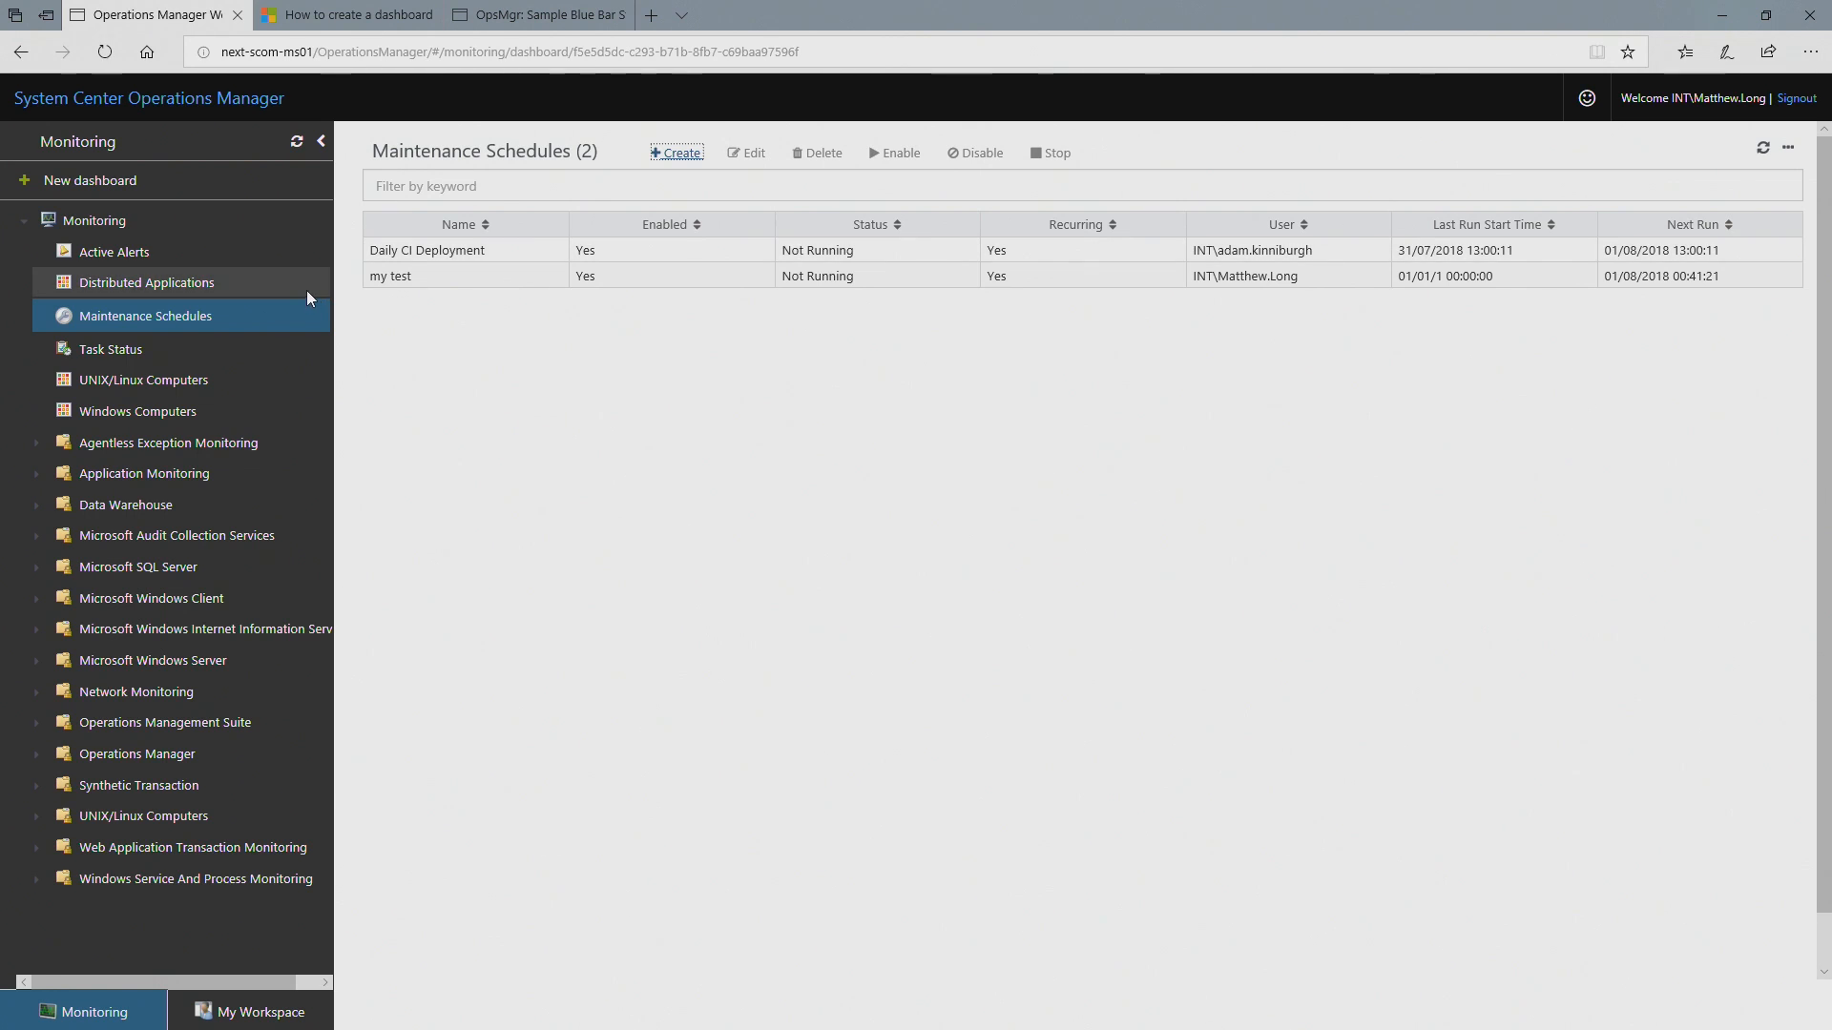
# Step: Open the Daily CI Deployment maintenance schedule for editing and review its object selection and Schedule settings
pyautogui.click(498, 256)
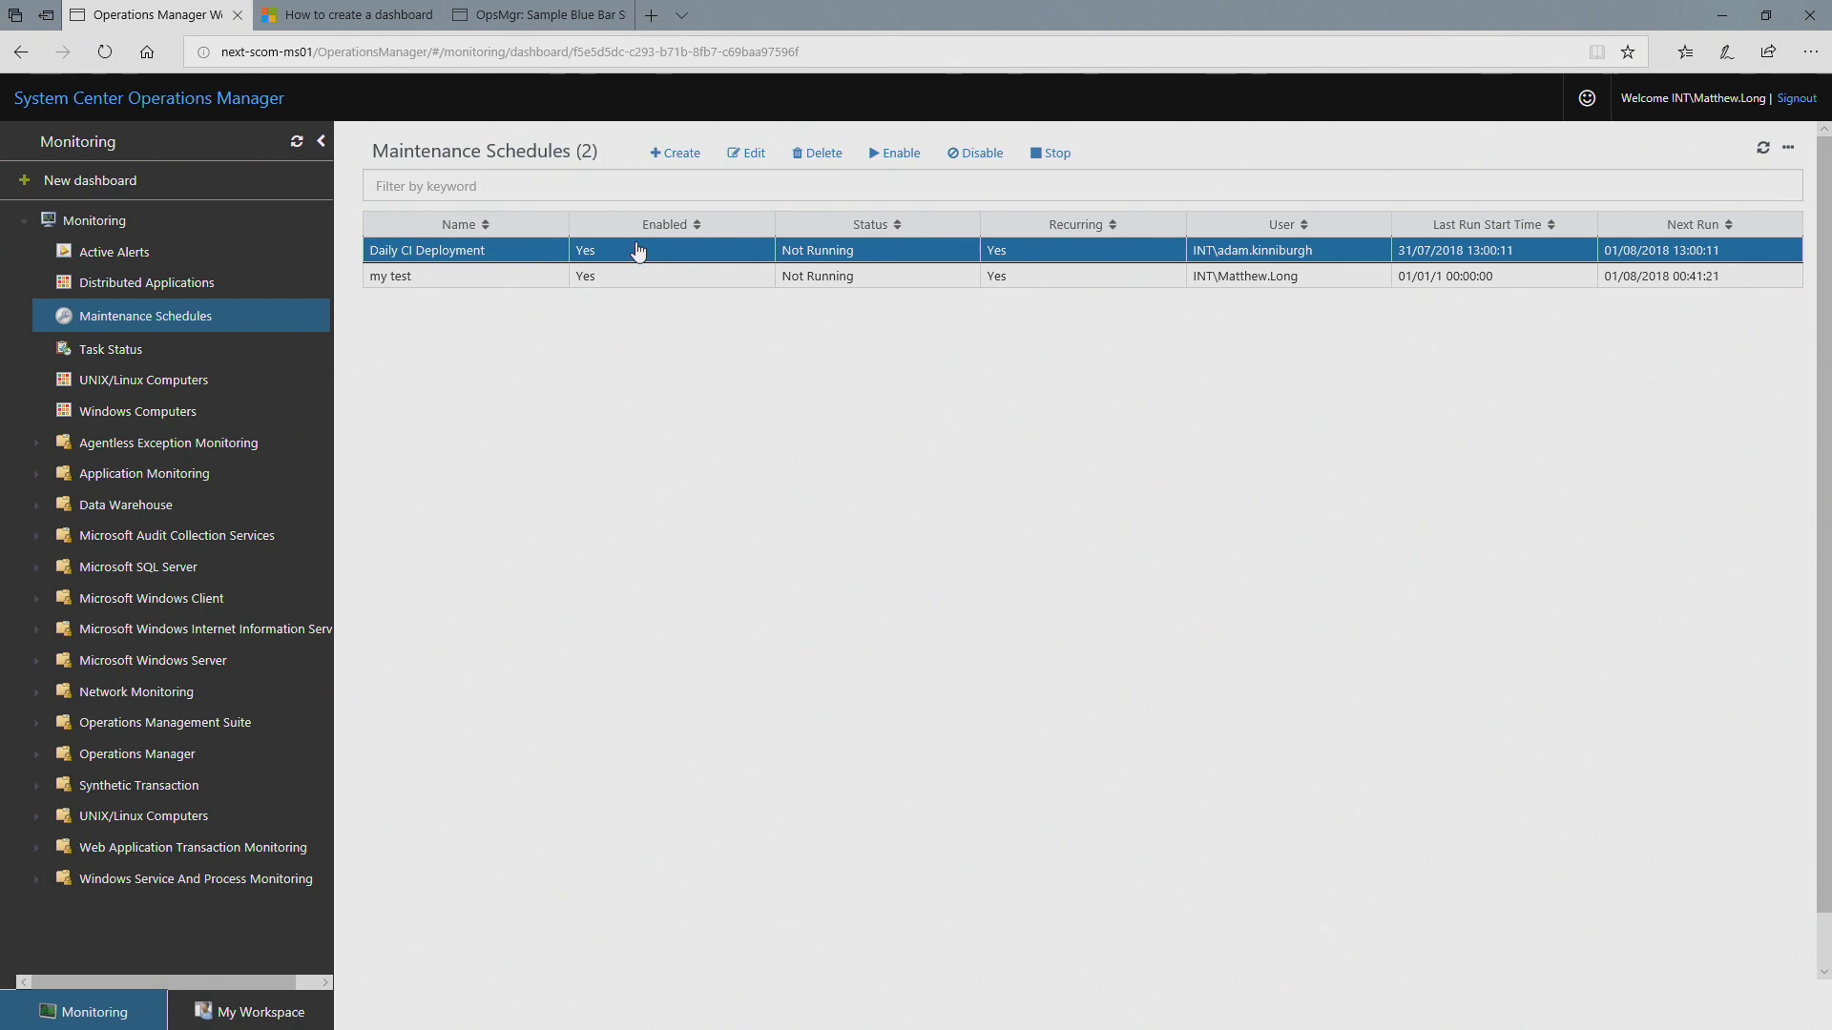
pyautogui.click(750, 153)
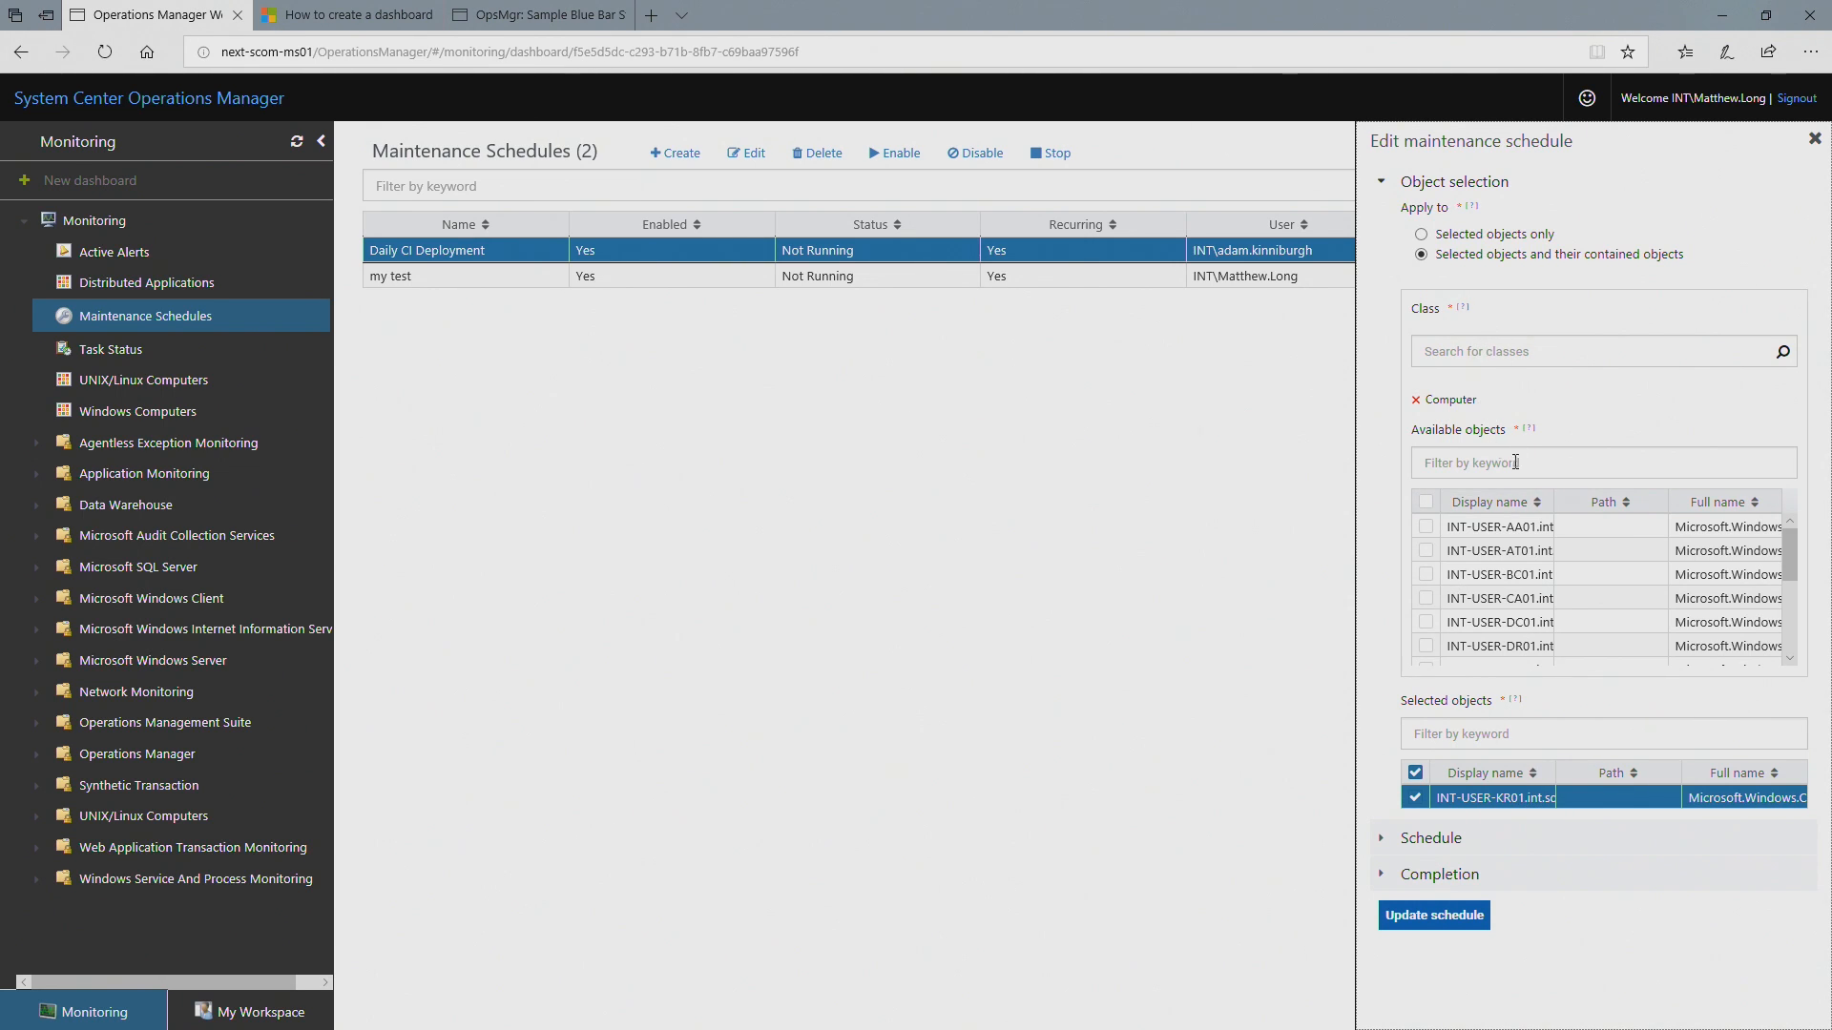
pyautogui.click(1403, 848)
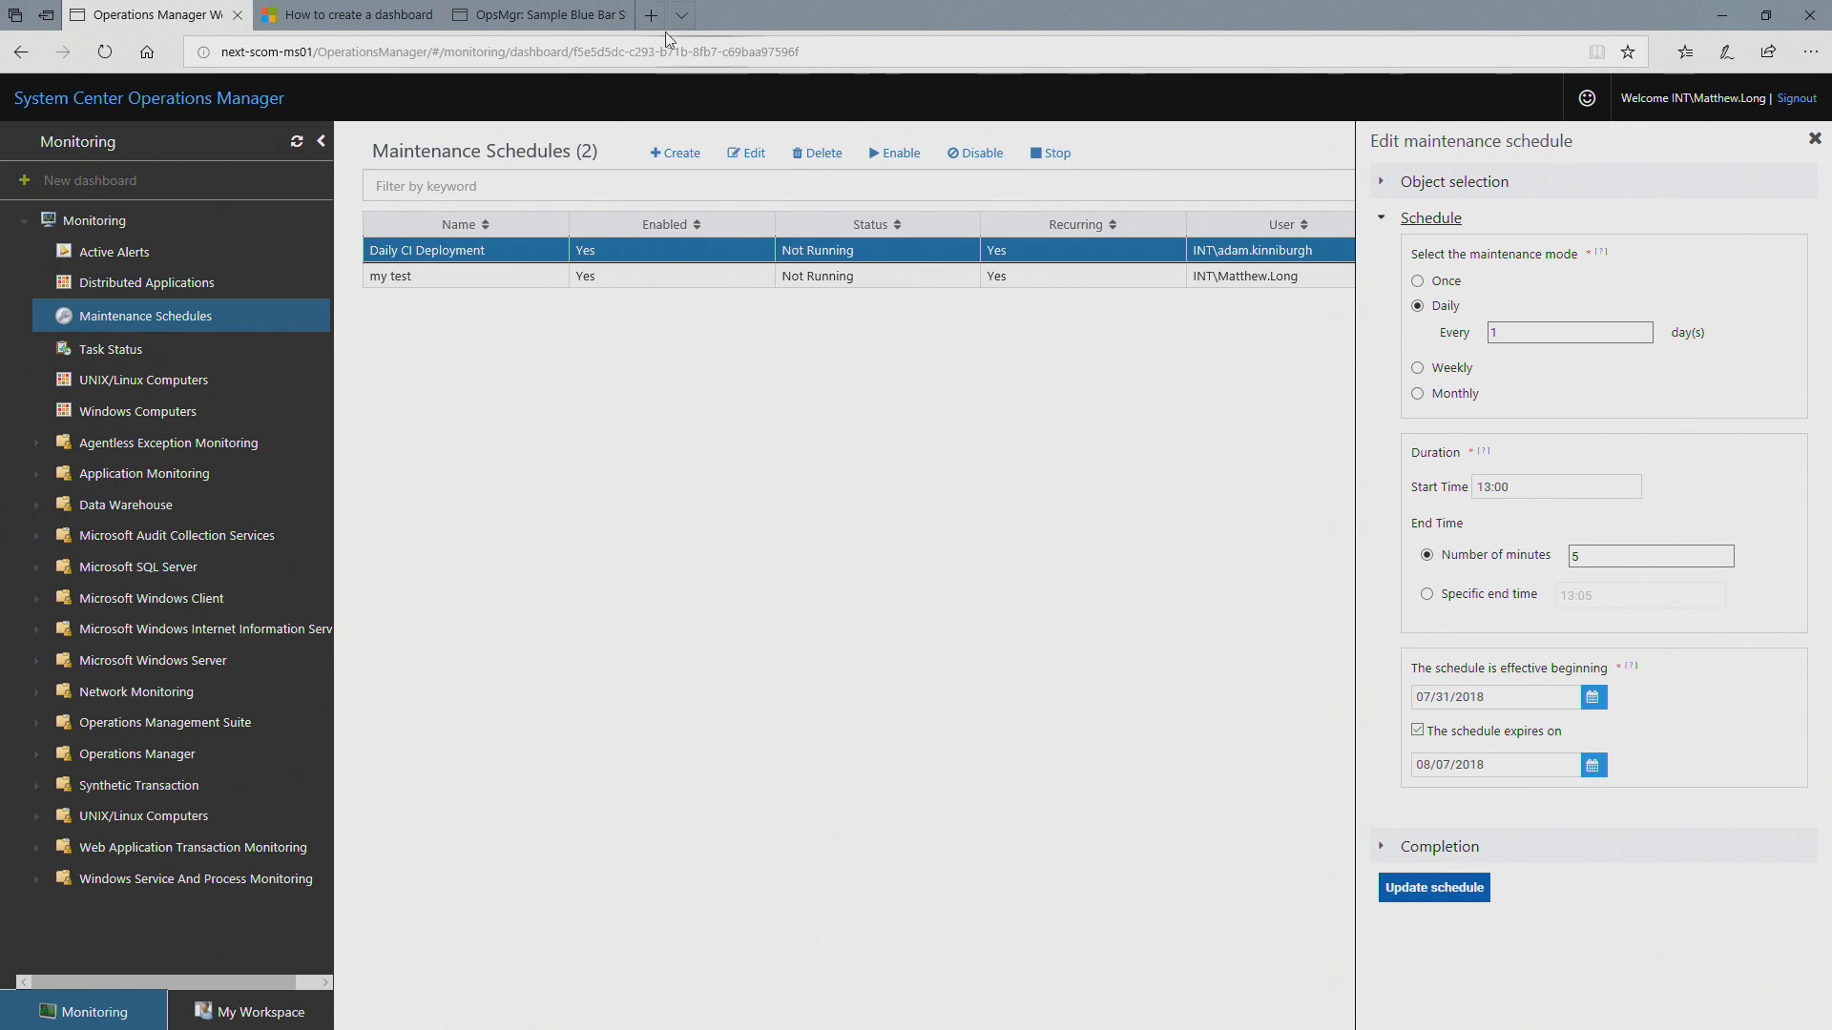
pyautogui.click(853, 49)
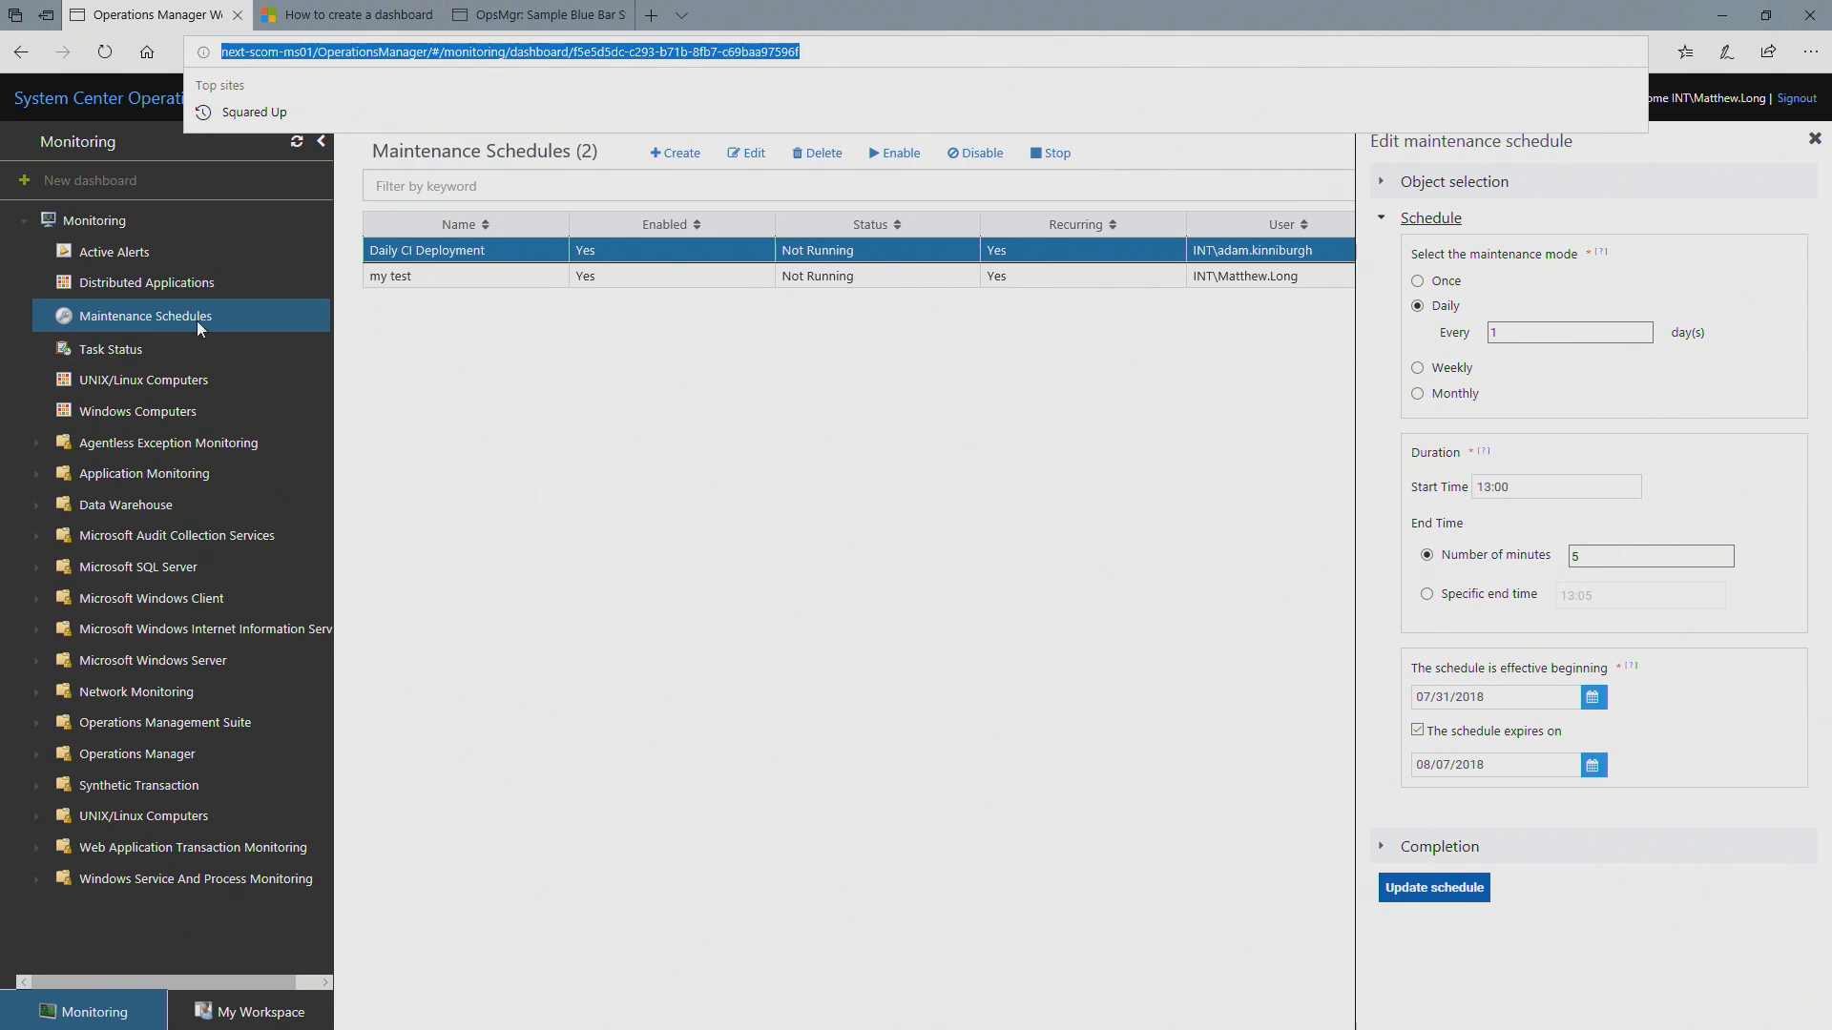
pyautogui.click(663, 522)
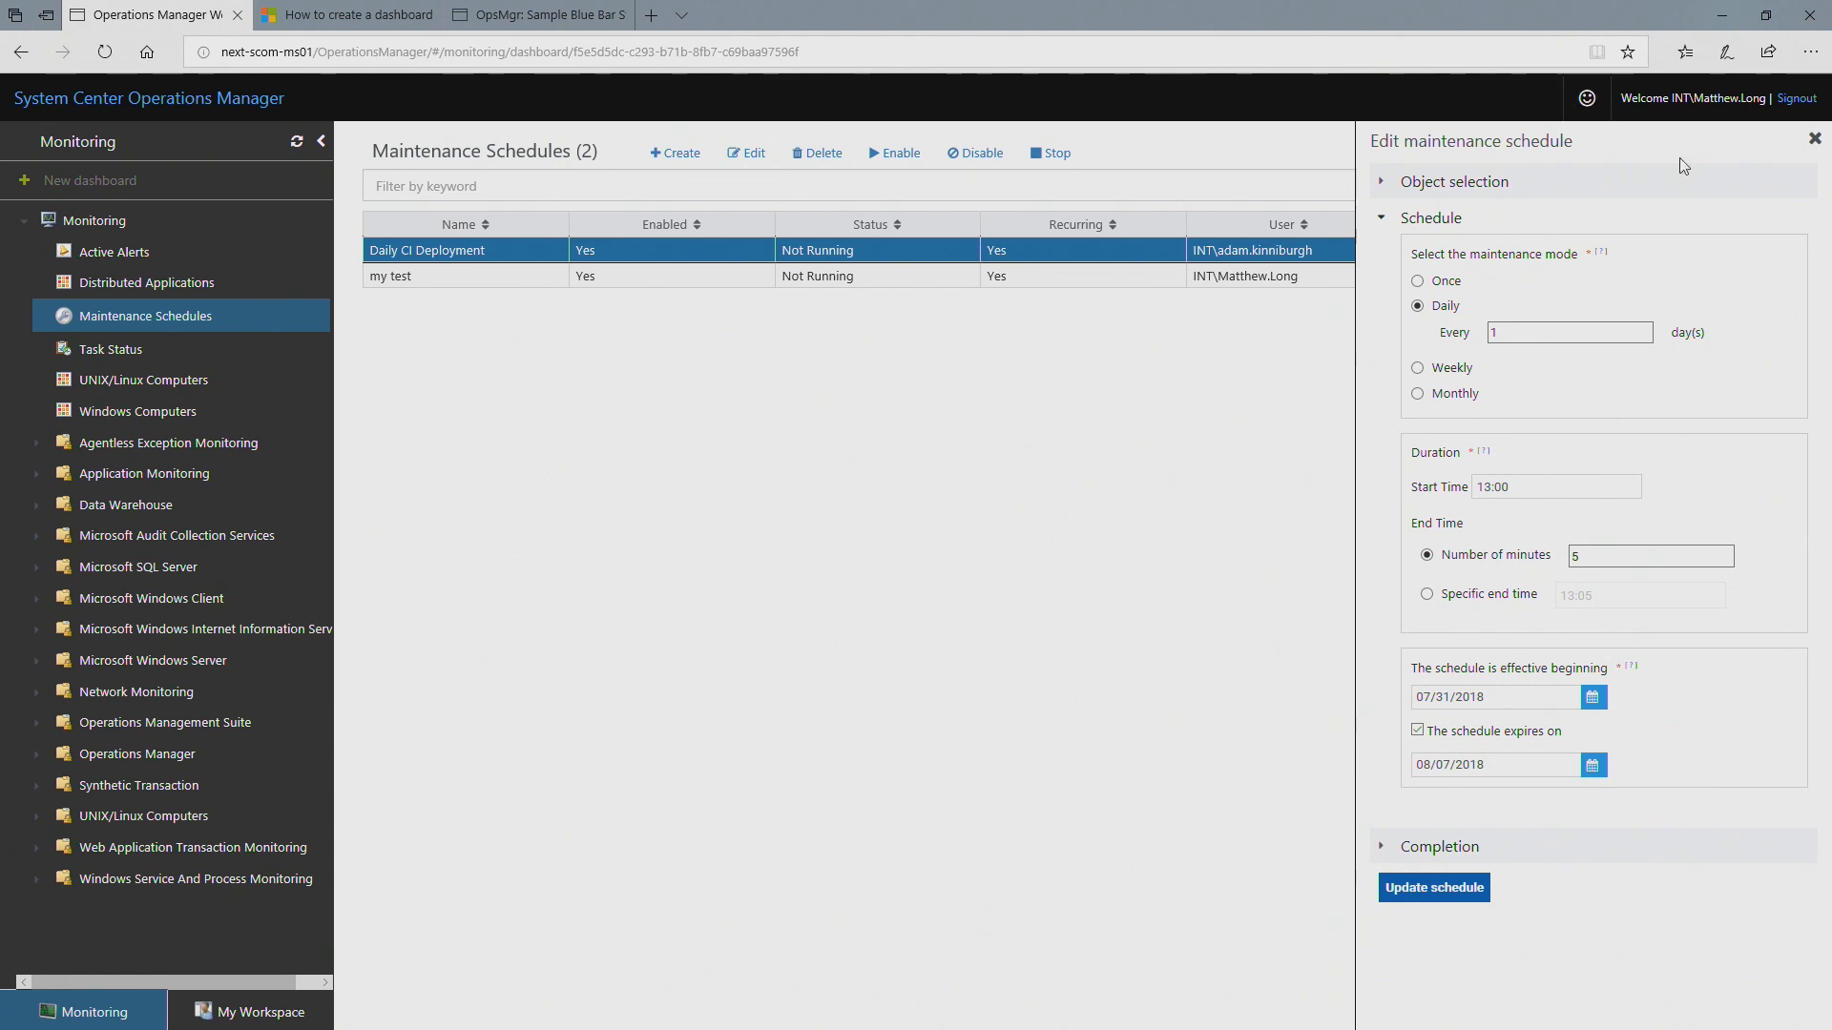
# Step: Close the maintenance schedule editor without updating and show the additional options for the Maintenance Schedules list
pyautogui.click(1815, 139)
pyautogui.click(1791, 150)
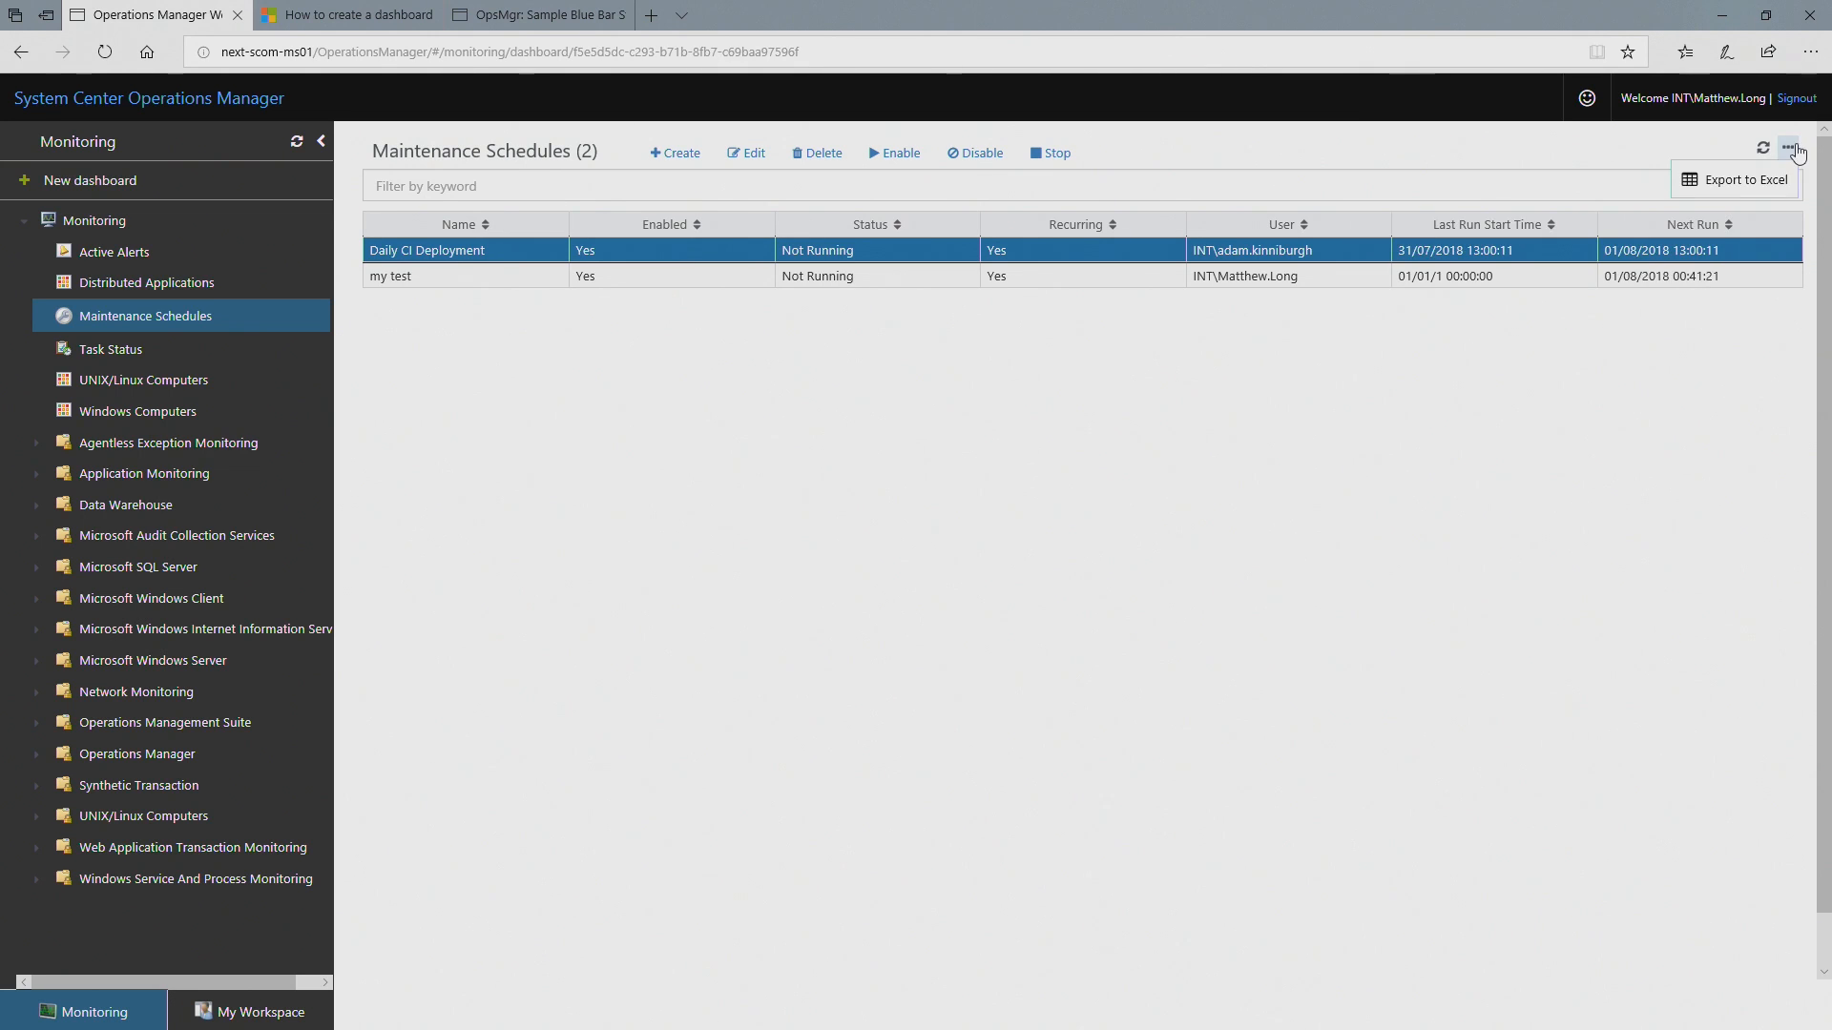